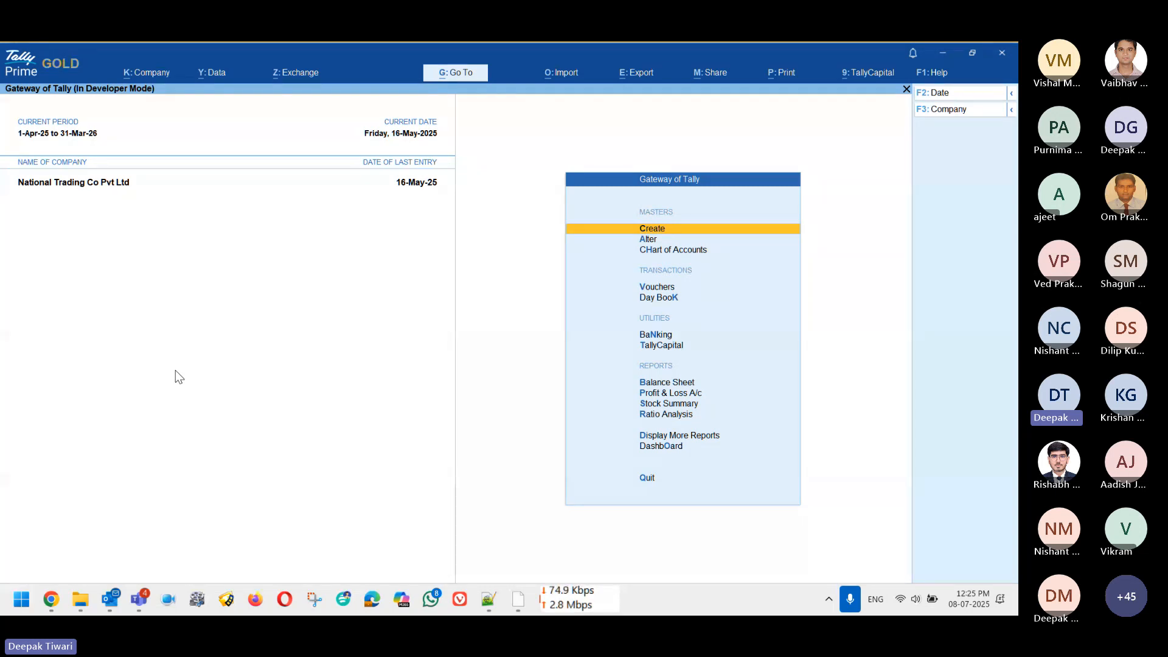
Step: Open the Z: Exchange menu from the Gateway of Tally
{"action": "left_click", "coordinate": [297, 74]}
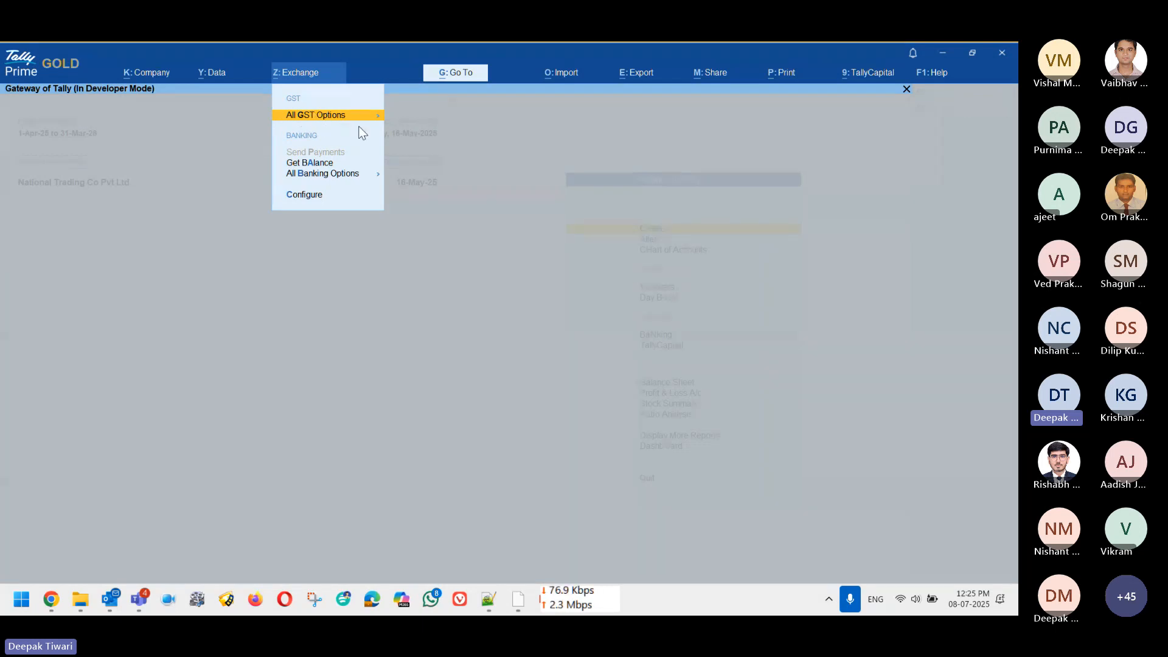
Step: Open All GST Options and browse the actions, ending on Download IMS Inward Invoices
{"action": "key", "text": "Return"}
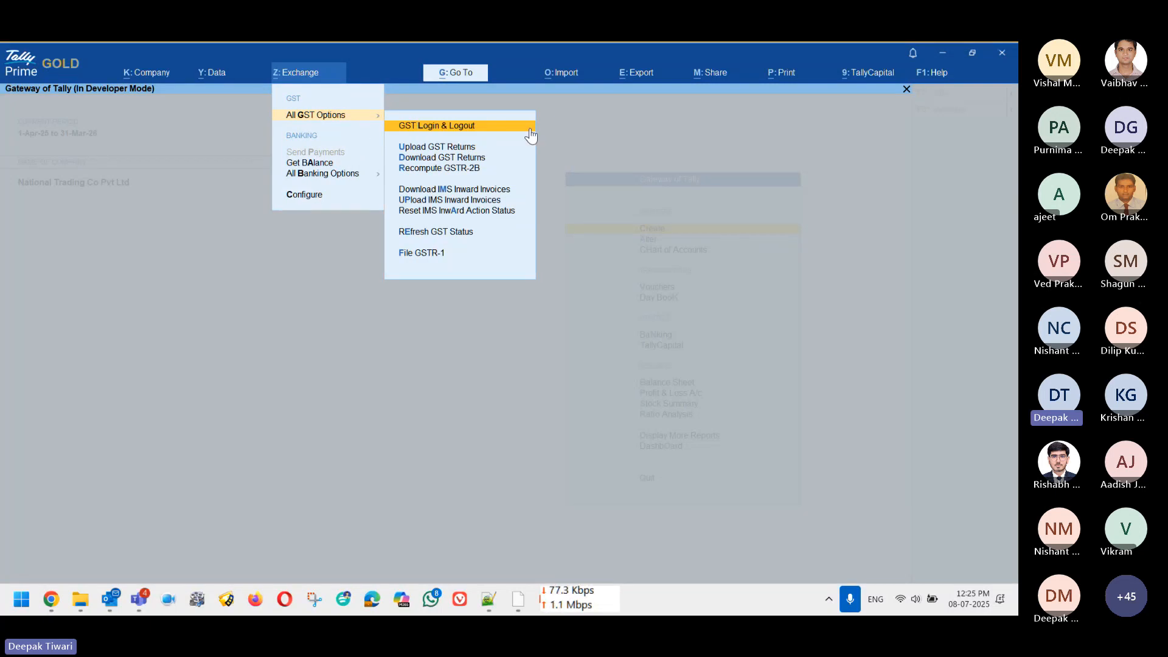
{"action": "key", "text": "Down"}
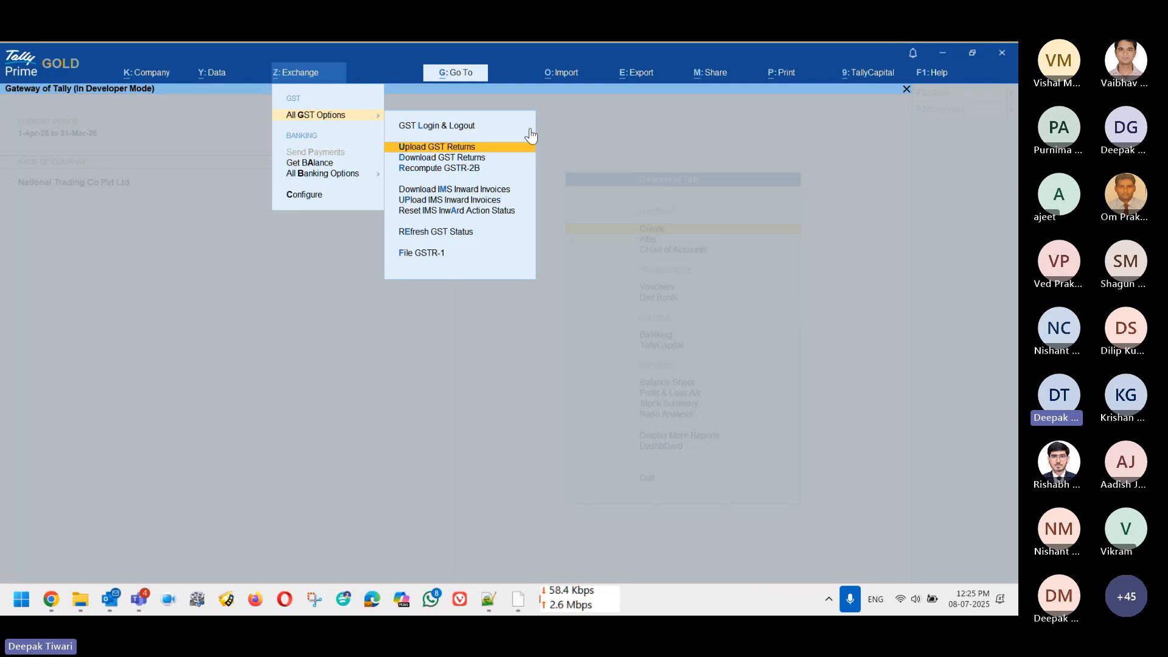
{"action": "key", "text": "Down"}
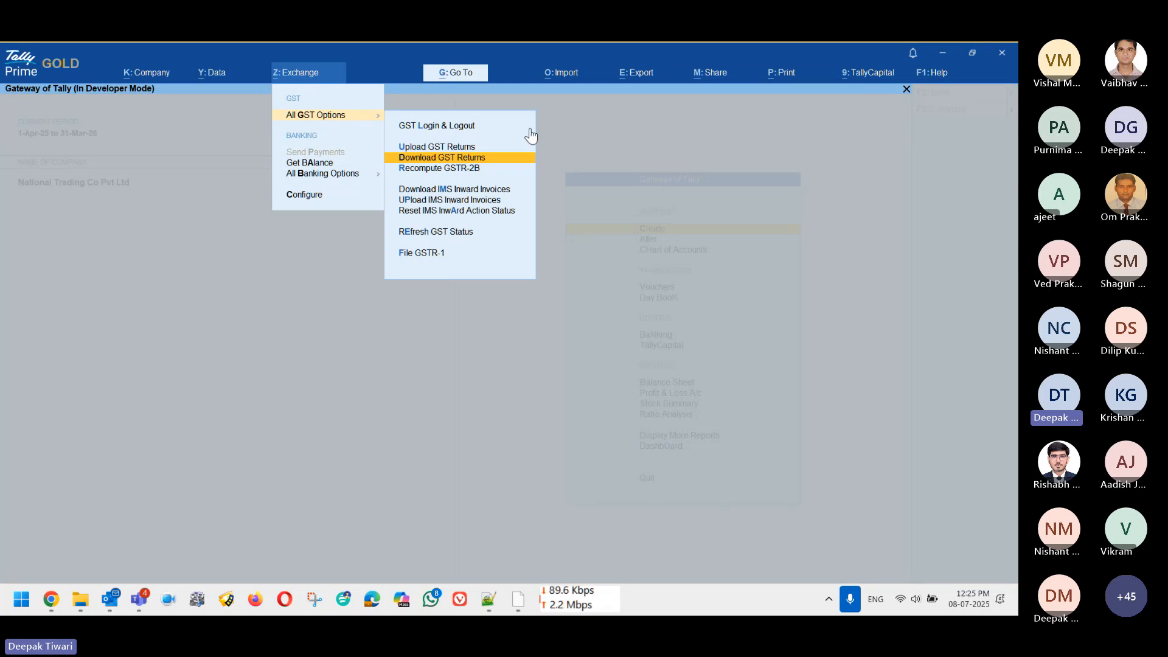
{"action": "key", "text": "Down"}
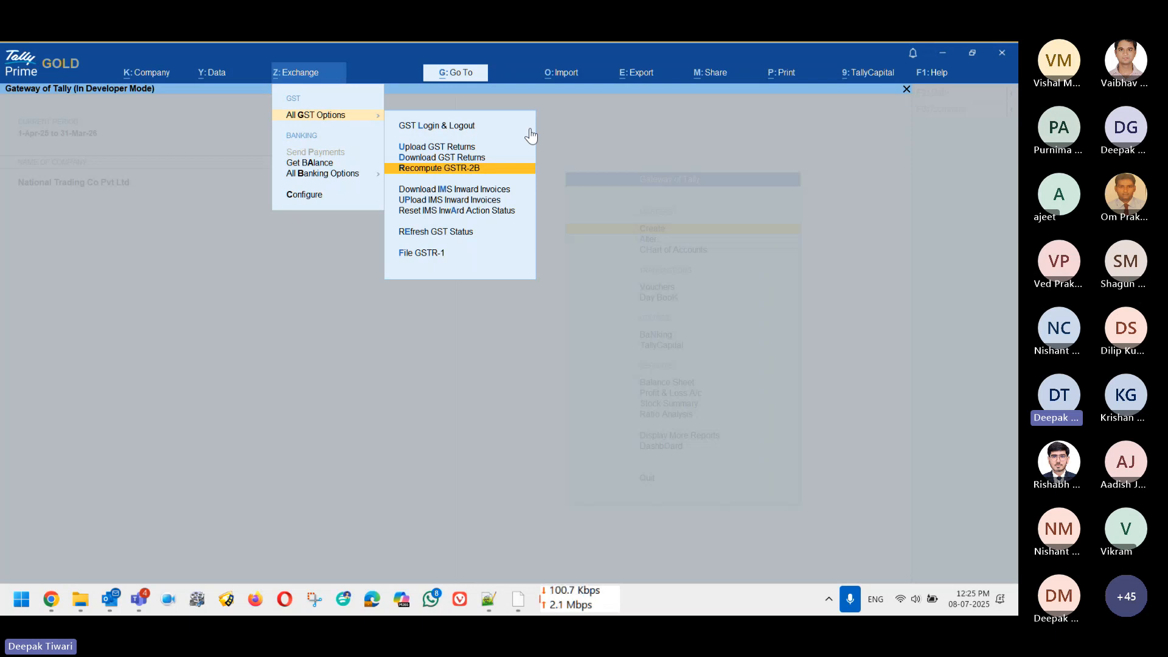
{"action": "key", "text": "Down"}
{"action": "key", "text": "Down"}
{"action": "key", "text": "Down"}
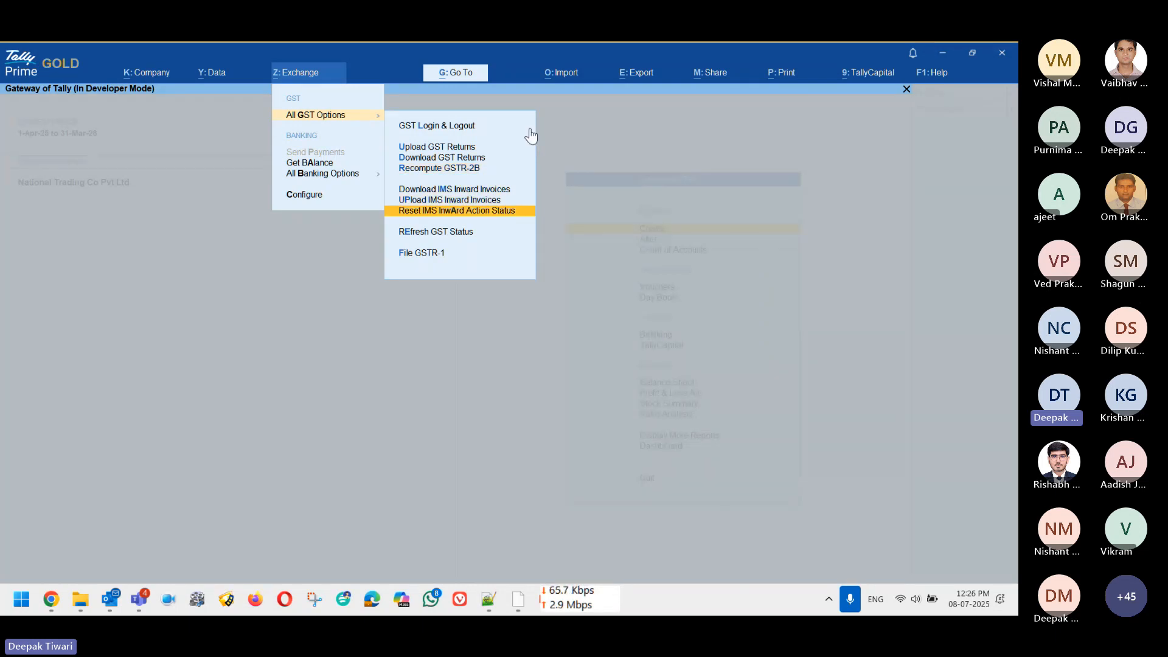
{"action": "key", "text": "Up"}
{"action": "key", "text": "Up"}
{"action": "key", "text": "Down"}
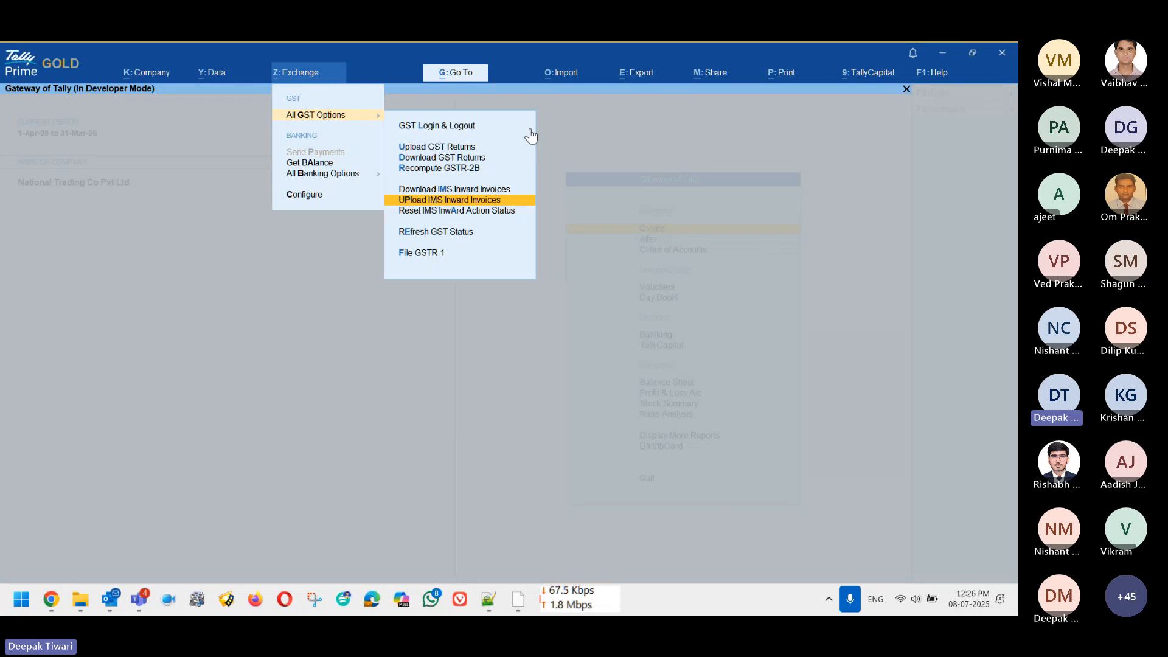
{"action": "key", "text": "Down"}
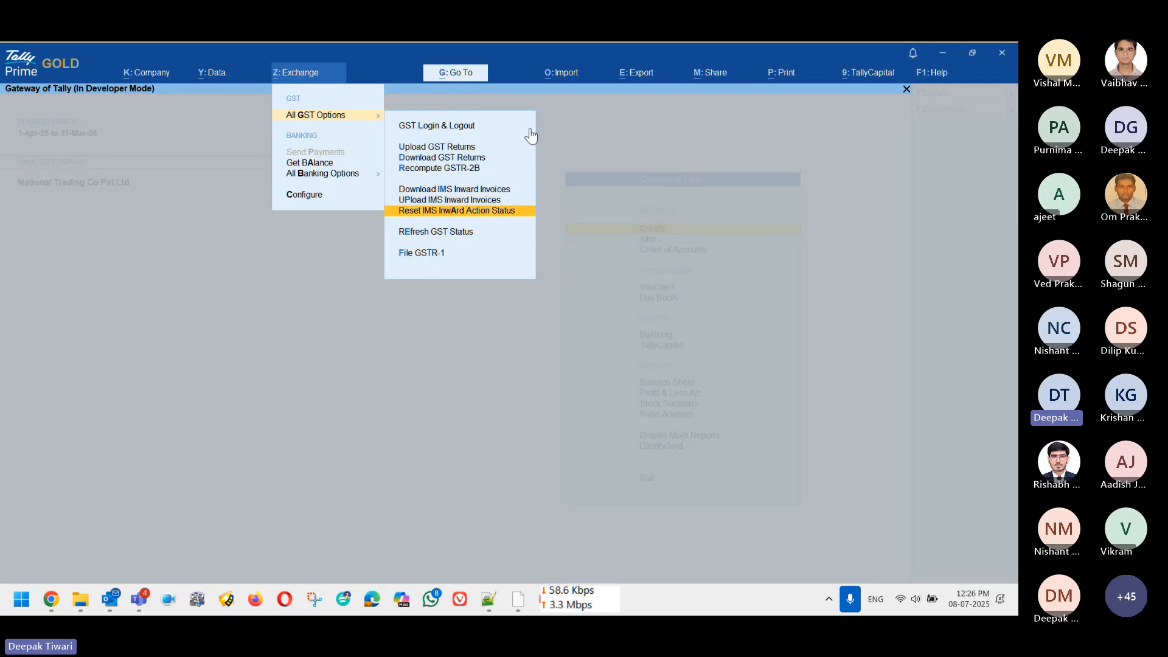
{"action": "key", "text": "Down"}
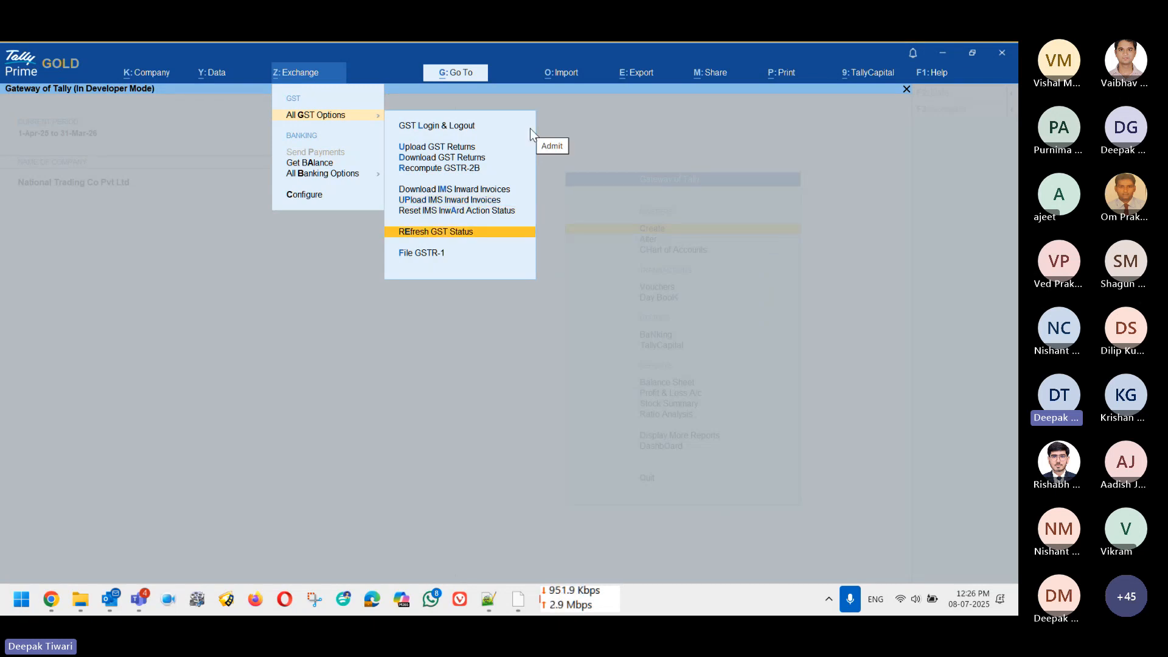
{"action": "key", "text": "Down"}
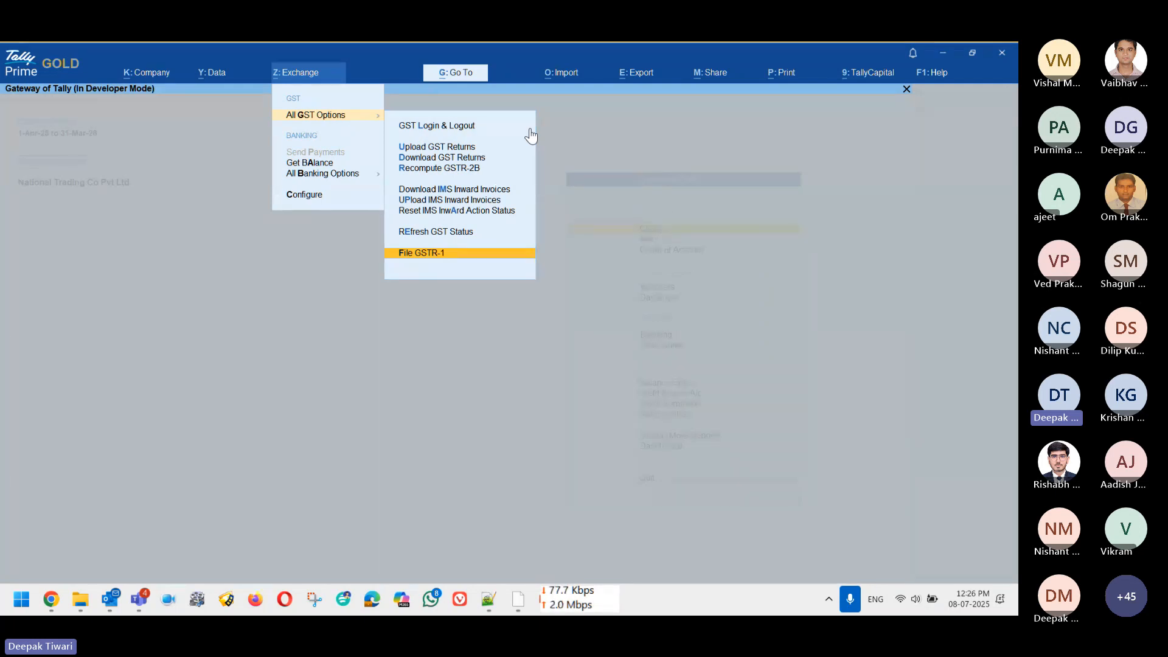
{"action": "key", "text": "Up"}
{"action": "key", "text": "Up"}
{"action": "key", "text": "Up"}
{"action": "key", "text": "Up"}
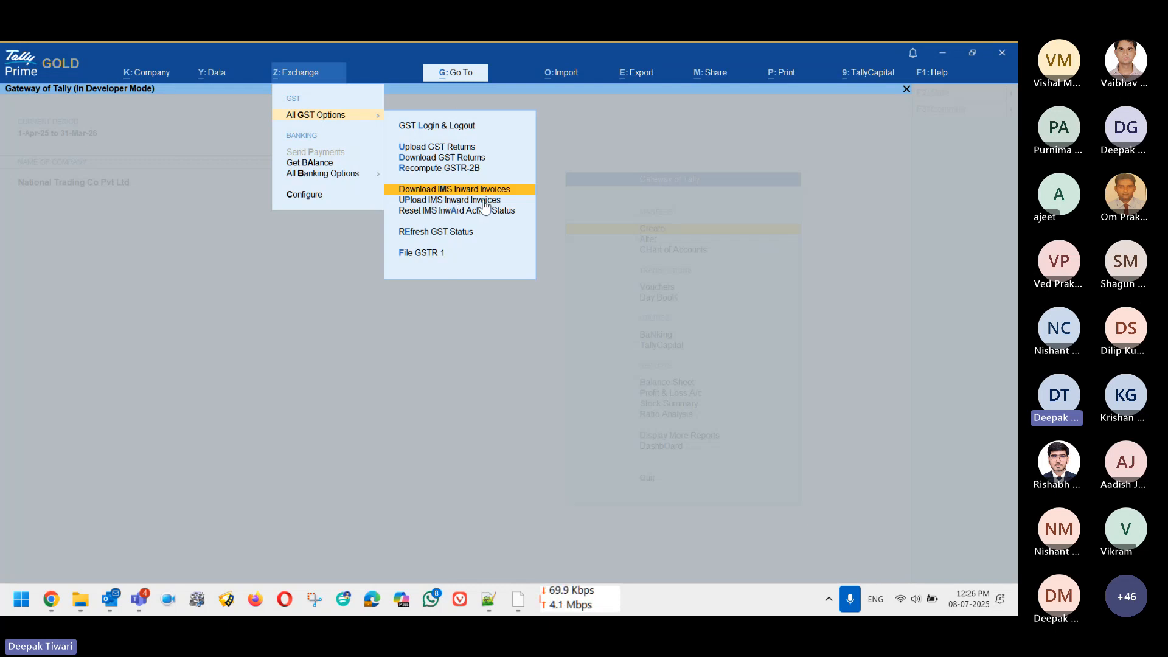
Step: Download IMS inward invoices for Karnataka Registration, logging in to the GST portal with the OTP
{"action": "key", "text": "Return"}
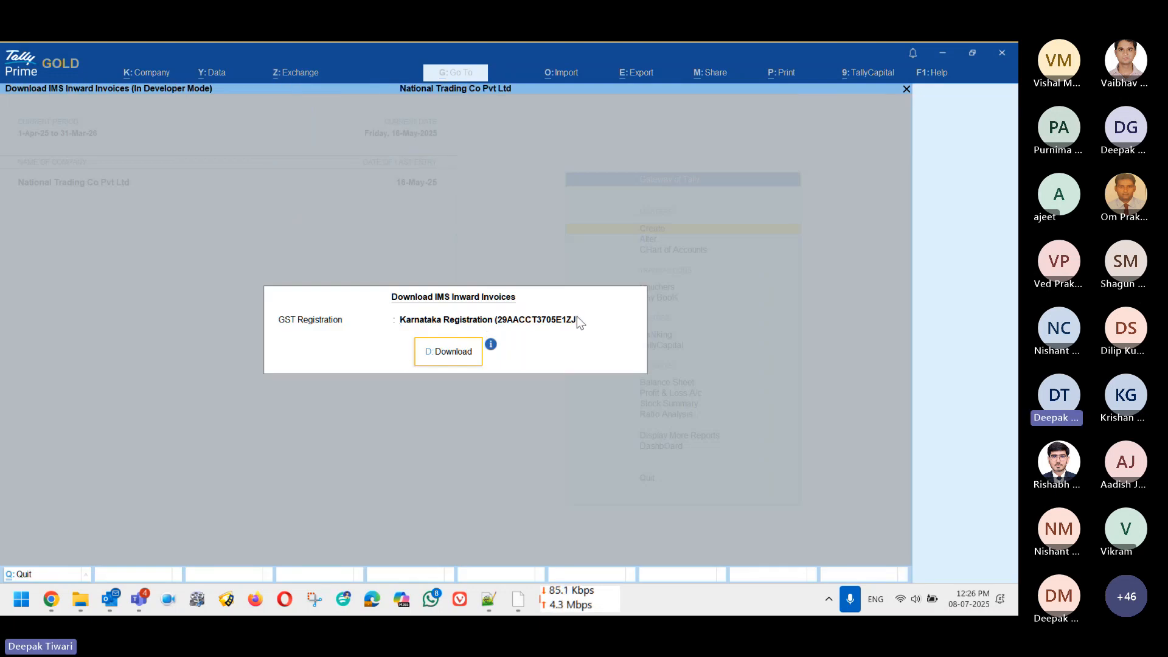
{"action": "left_click", "coordinate": [441, 363]}
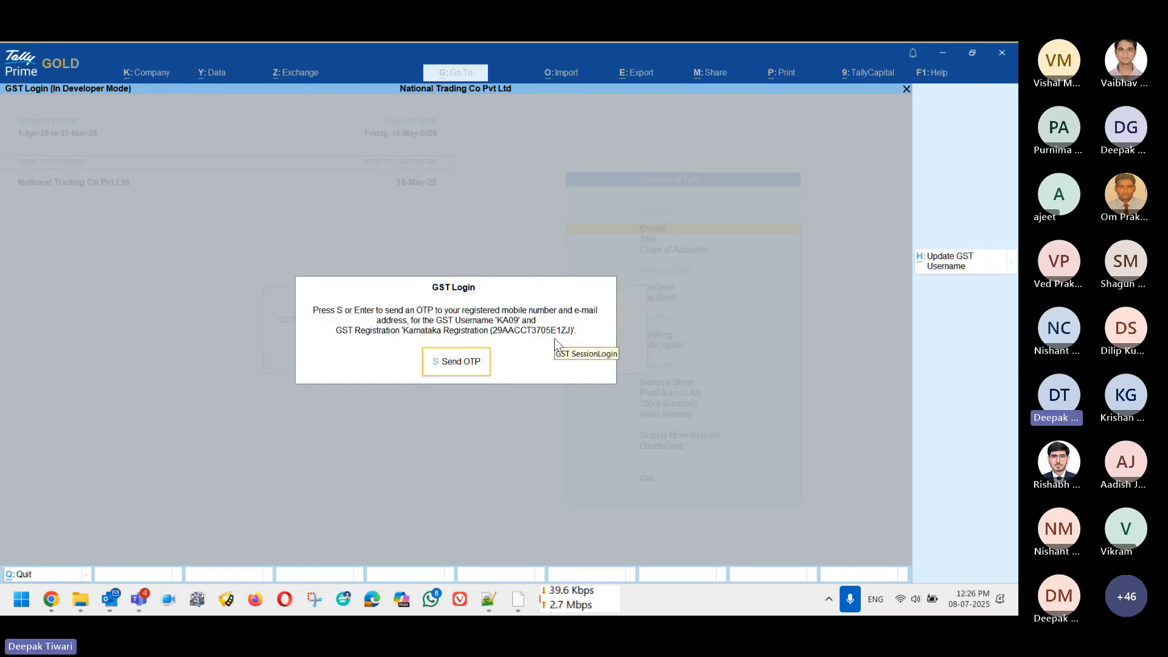
{"action": "left_click", "coordinate": [438, 364]}
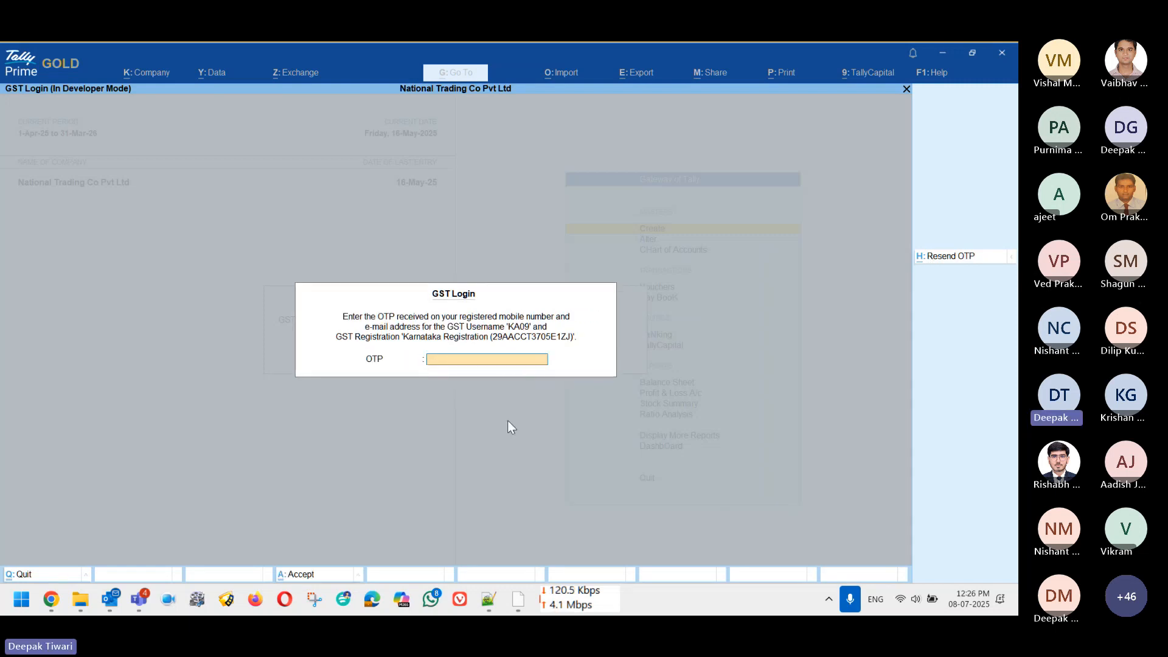
{"action": "type", "text": "123"}
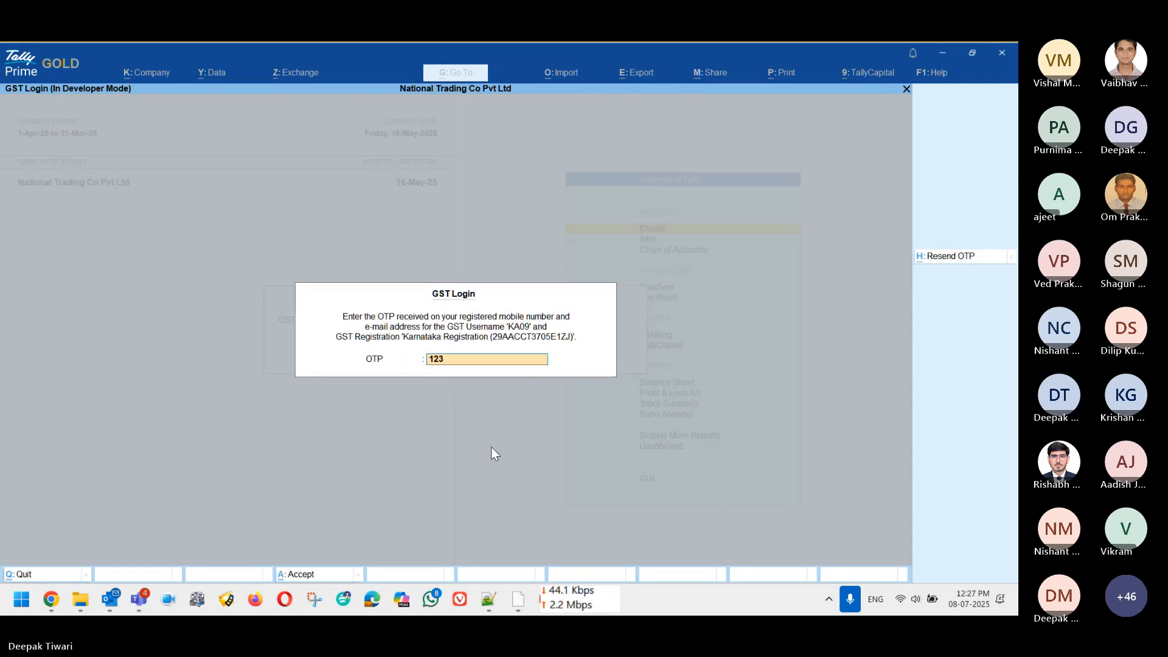
{"action": "type", "text": "456"}
{"action": "key", "text": "Return"}
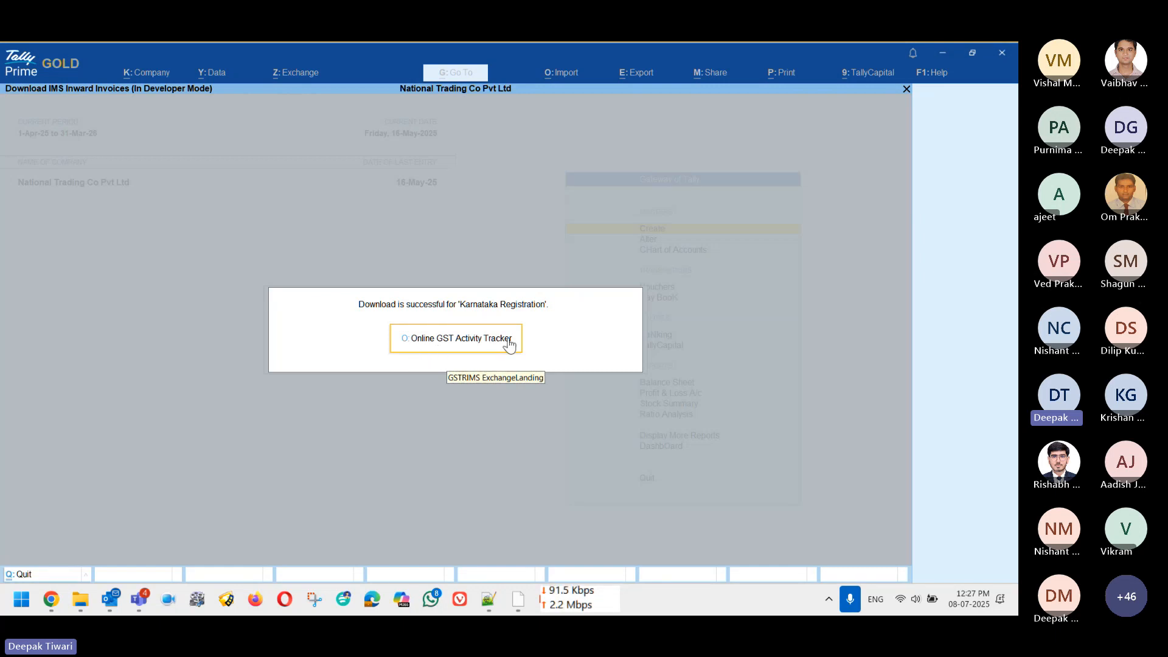
Step: Open the Online GST Activity Tracker from Help > Troubleshooting
{"action": "key", "text": "Escape"}
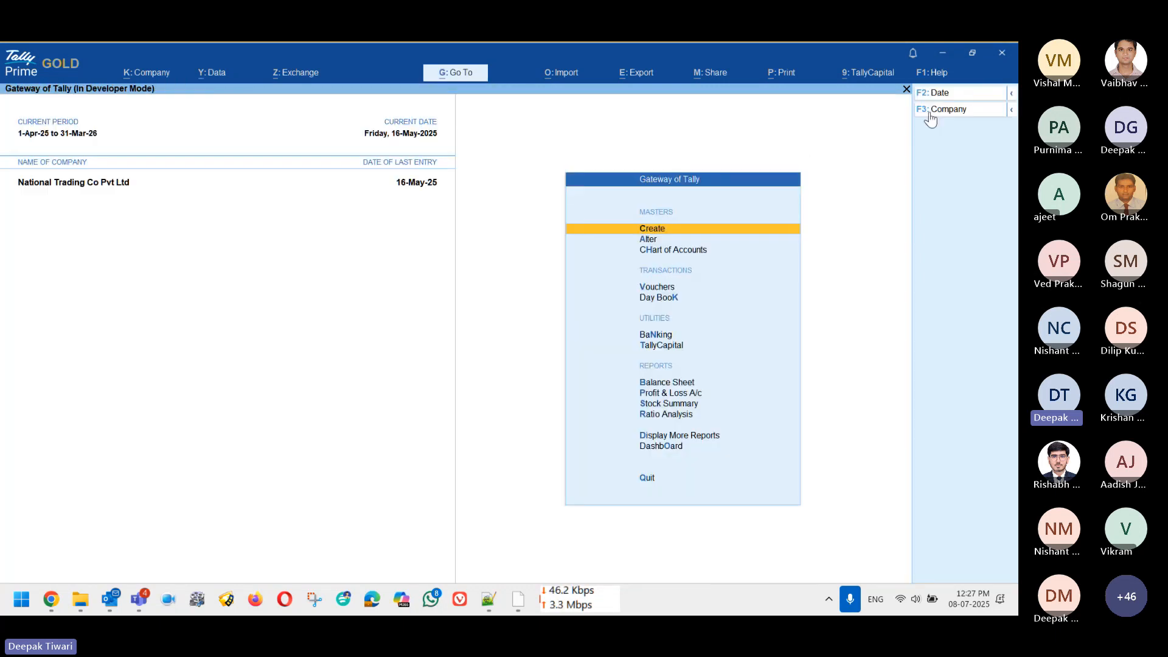
{"action": "left_click", "coordinate": [937, 75]}
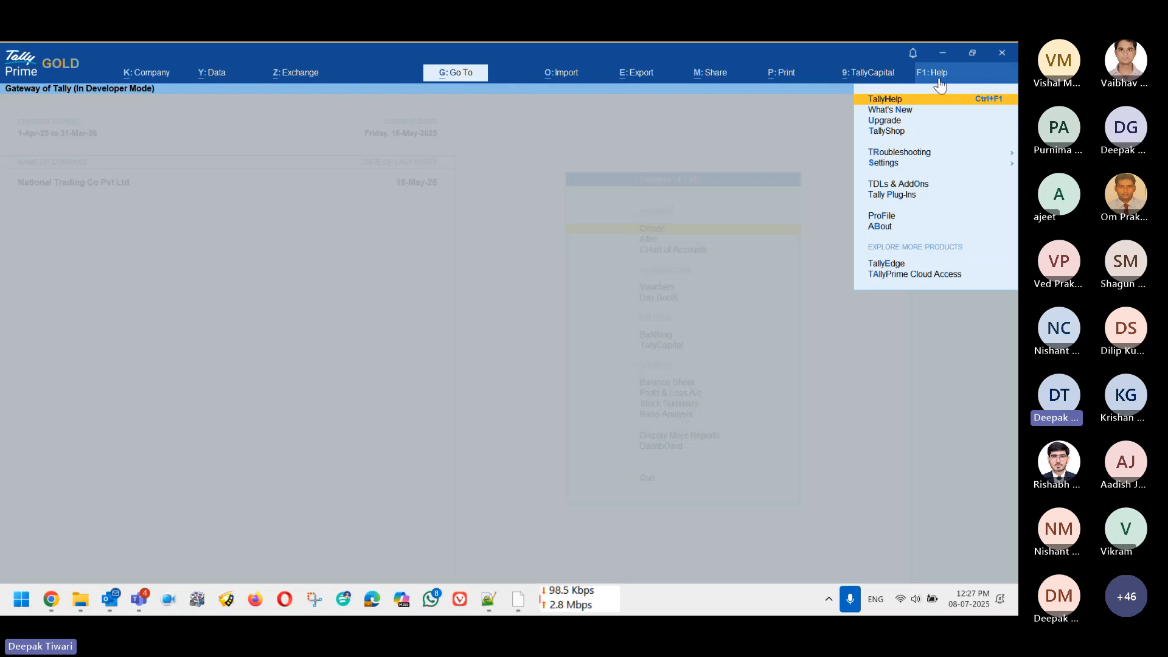
{"action": "key", "text": "Down"}
{"action": "key", "text": "Down"}
{"action": "key", "text": "Down"}
{"action": "key", "text": "Down"}
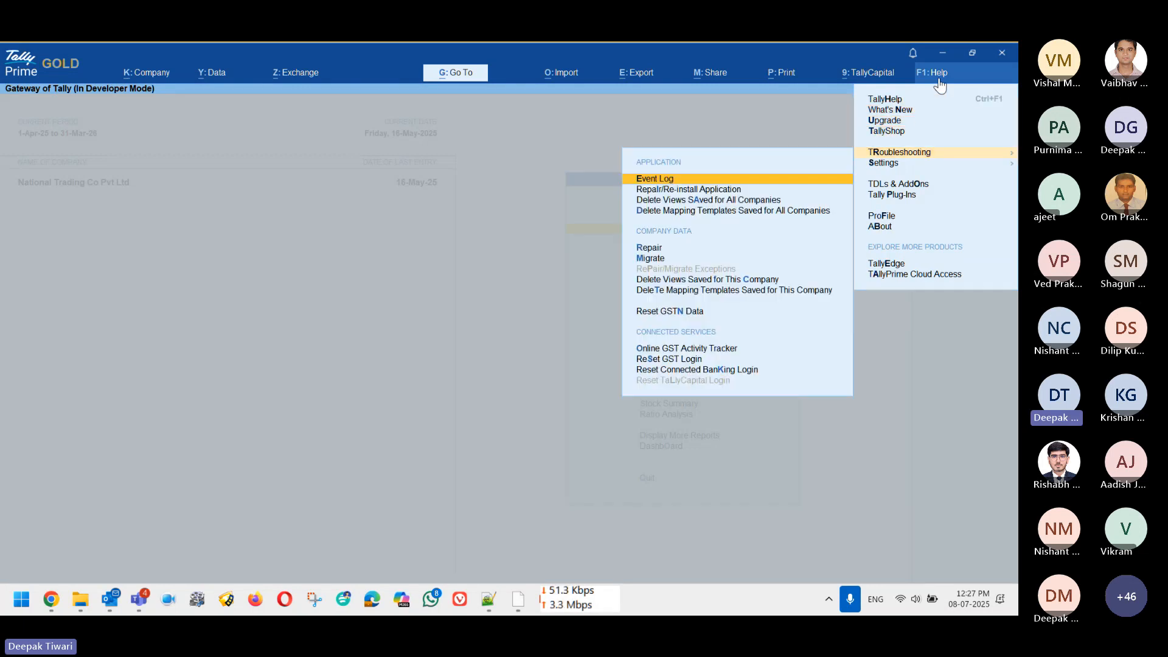
{"action": "key", "text": "Down"}
{"action": "key", "text": "Down"}
{"action": "key", "text": "Down"}
{"action": "key", "text": "Down"}
{"action": "key", "text": "Down"}
{"action": "key", "text": "Down"}
{"action": "key", "text": "Down"}
{"action": "key", "text": "Down"}
{"action": "key", "text": "Down"}
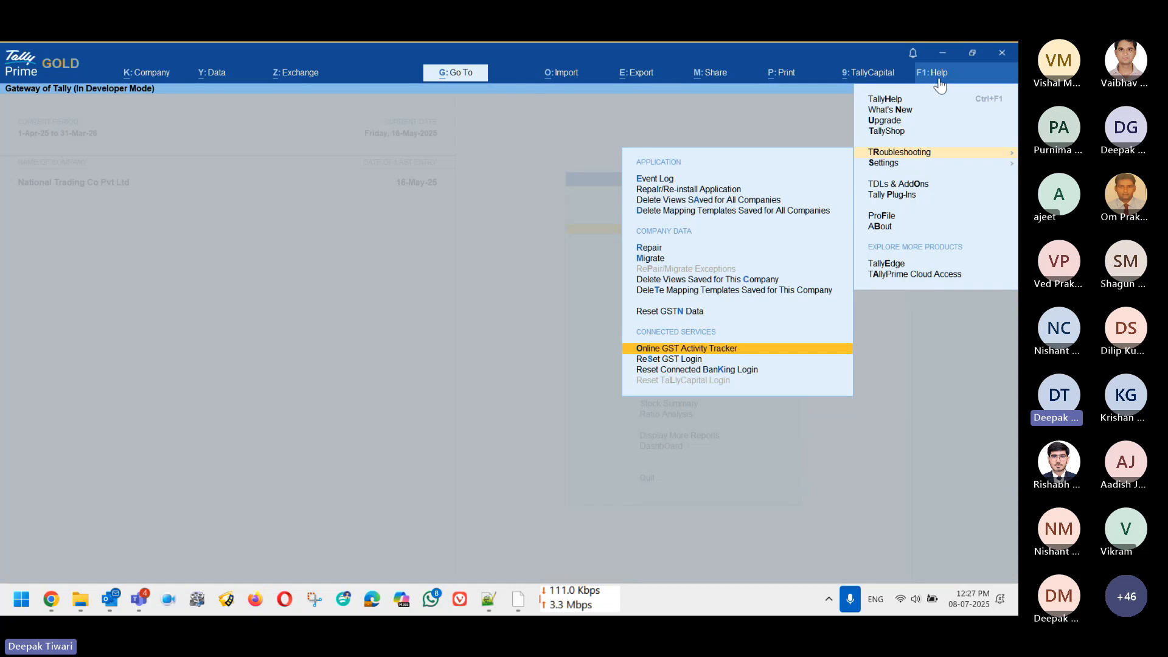
{"action": "key", "text": "Return"}
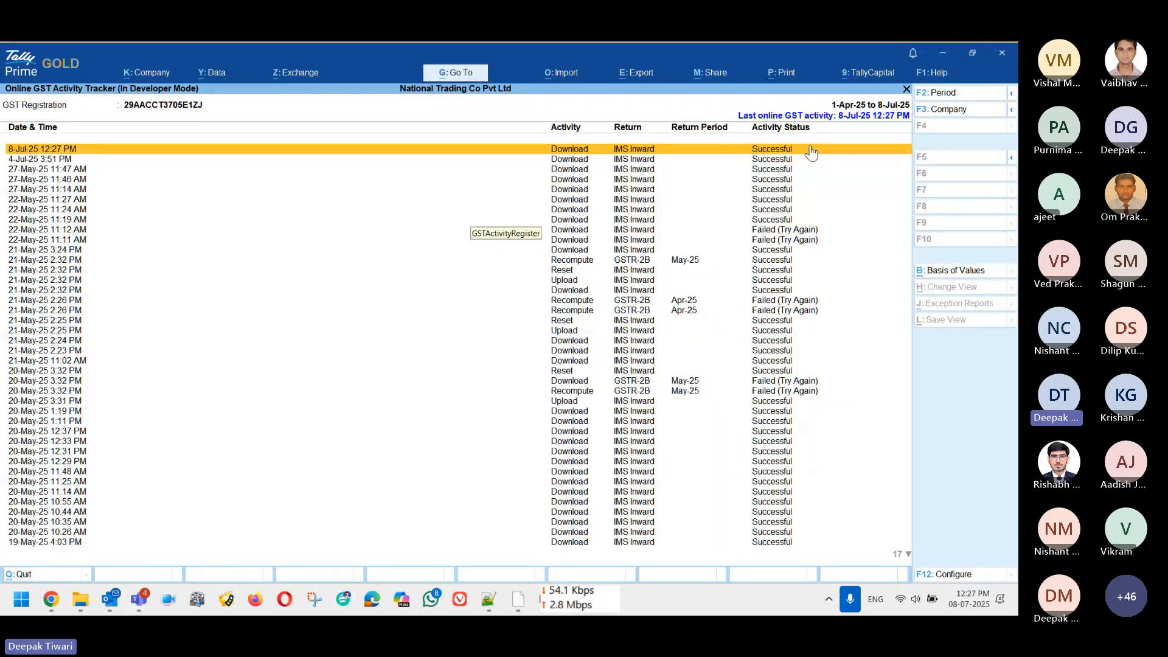
Step: Review the successful and failed IMS download entries, then return to the Gateway of Tally
{"action": "key", "text": "Down"}
{"action": "key", "text": "Down"}
{"action": "key", "text": "Down"}
{"action": "key", "text": "Down"}
{"action": "key", "text": "Down"}
{"action": "key", "text": "Down"}
{"action": "key", "text": "Down"}
{"action": "key", "text": "Down"}
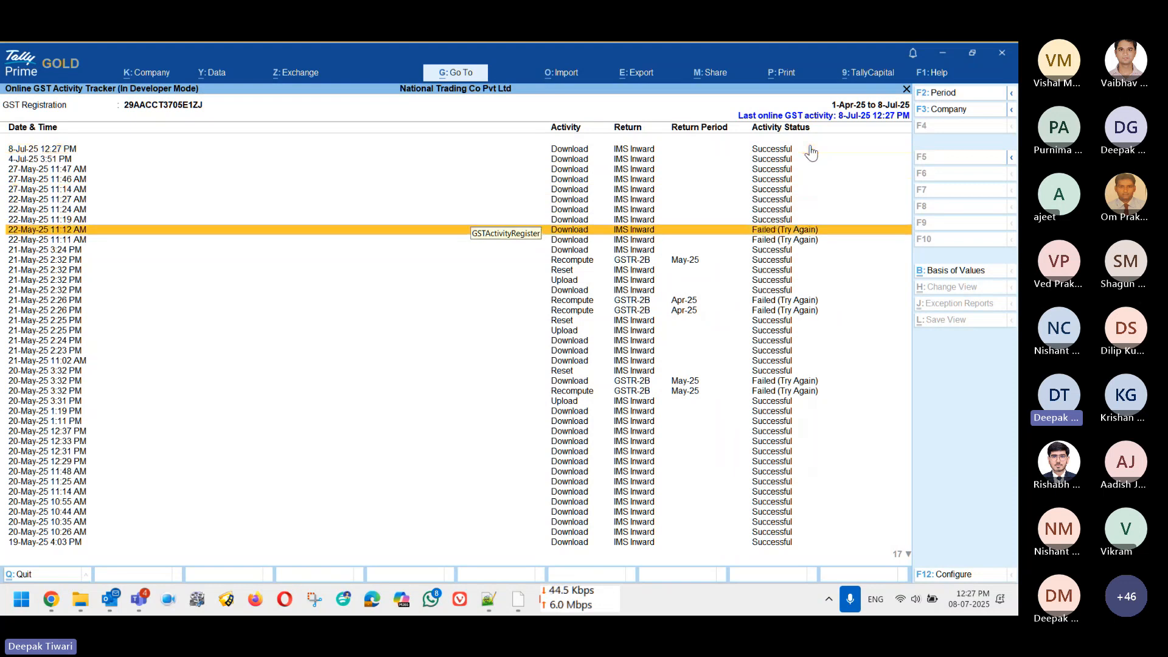
{"action": "key", "text": "Down"}
{"action": "key", "text": "Down"}
{"action": "key", "text": "Up"}
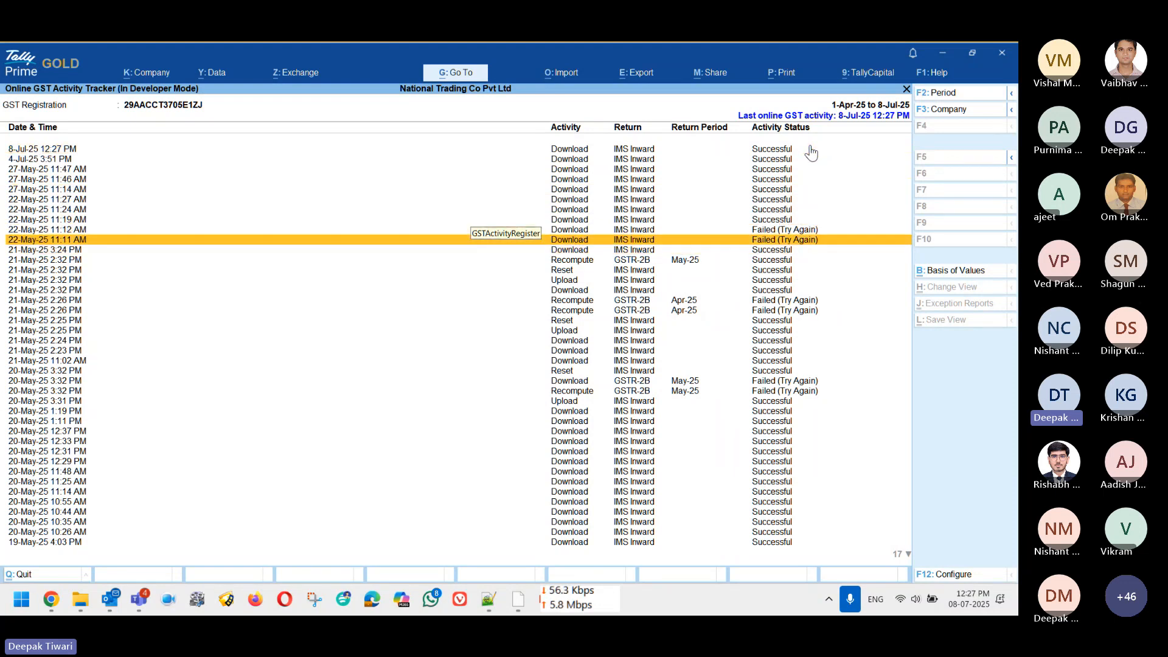
{"action": "key", "text": "Escape"}
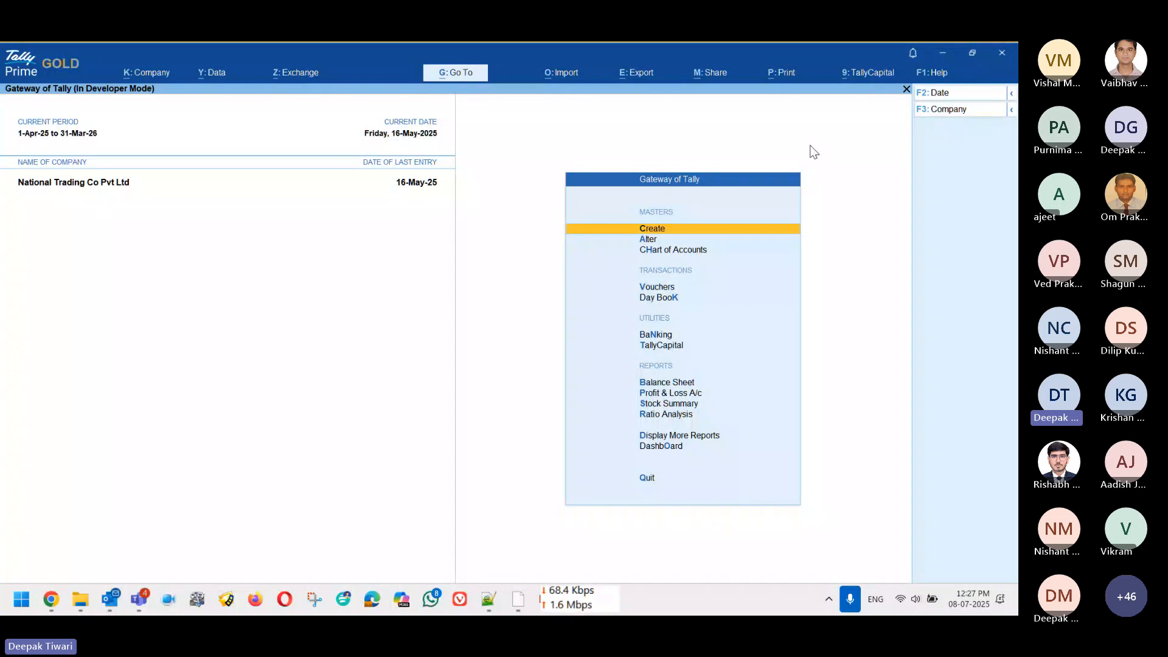
Step: Open the IMS Inward Supplies report via More Reports > Statutory Reports > GST Reports
{"action": "key", "text": "Up"}
{"action": "key", "text": "Up"}
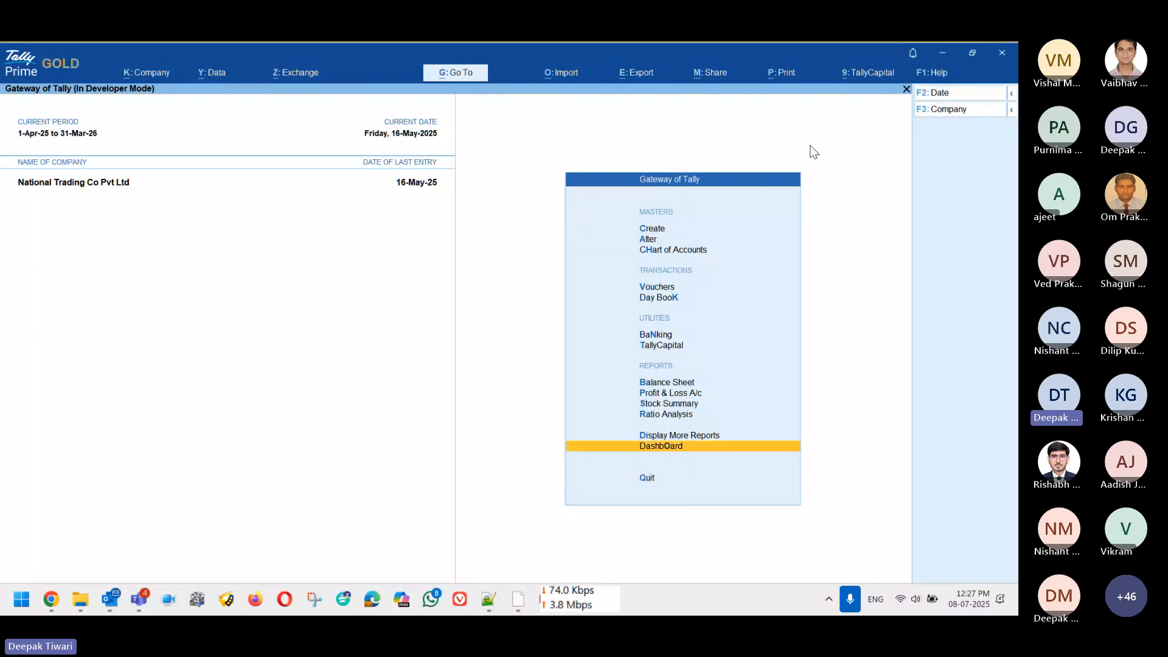
{"action": "key", "text": "Up"}
{"action": "key", "text": "Return"}
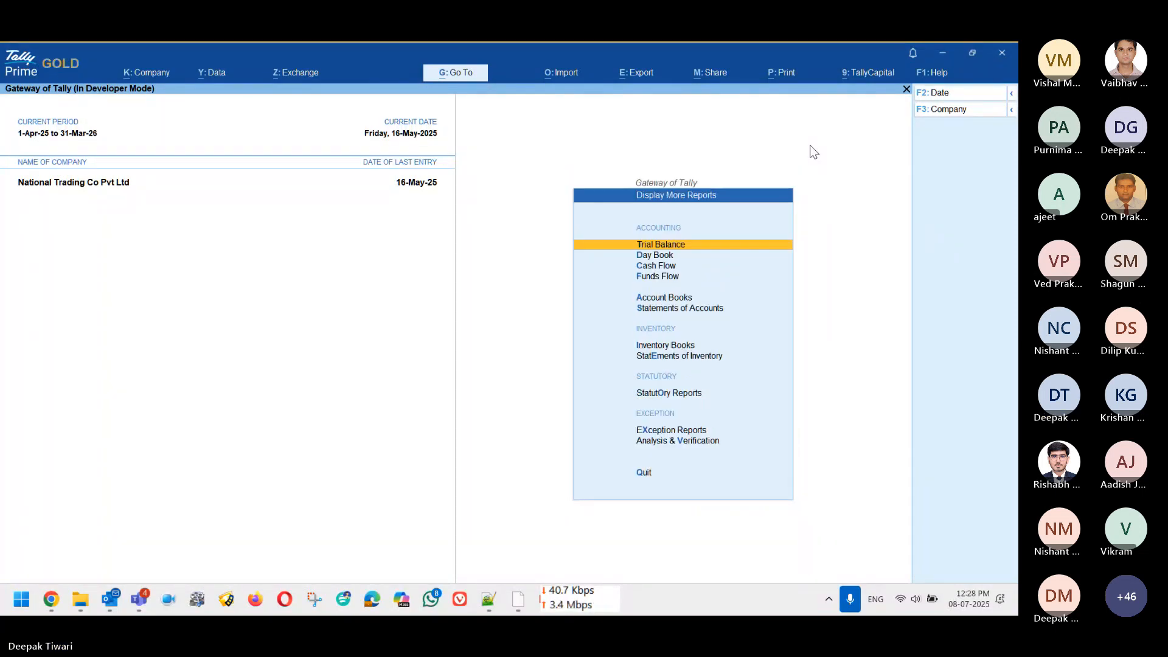
{"action": "key", "text": "Up"}
{"action": "key", "text": "Up"}
{"action": "key", "text": "Up"}
{"action": "key", "text": "Up"}
{"action": "key", "text": "Return"}
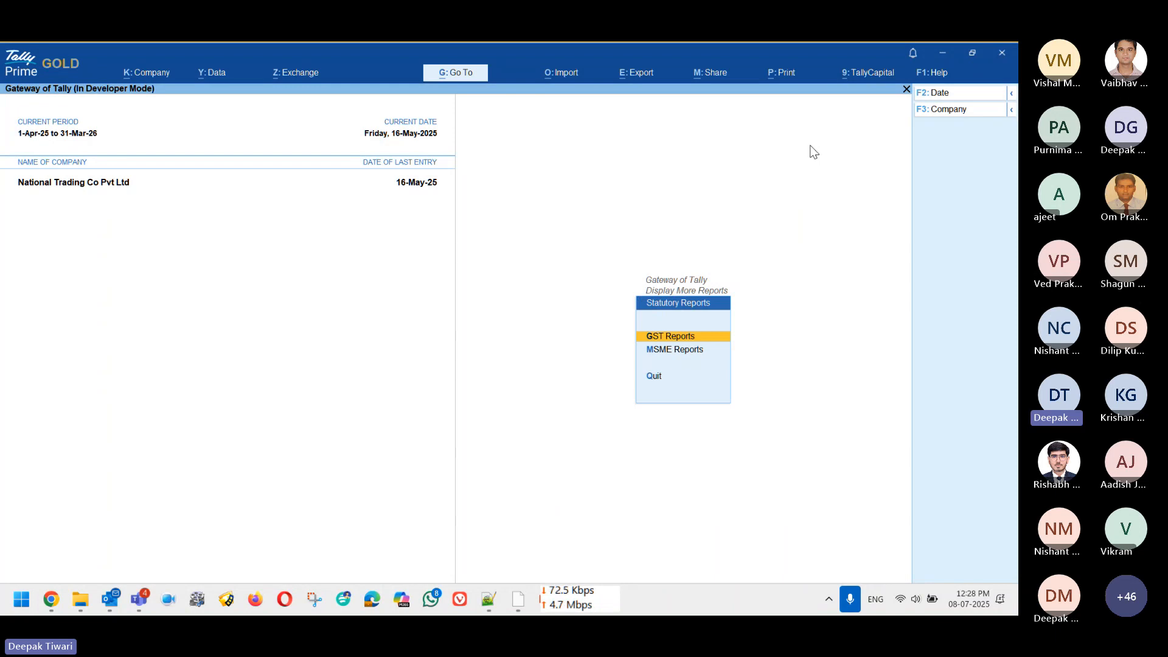
{"action": "key", "text": "Return"}
{"action": "key", "text": "Down"}
{"action": "key", "text": "Down"}
{"action": "key", "text": "Down"}
{"action": "key", "text": "Down"}
{"action": "key", "text": "Down"}
{"action": "key", "text": "Down"}
{"action": "key", "text": "Down"}
{"action": "key", "text": "Down"}
{"action": "key", "text": "Down"}
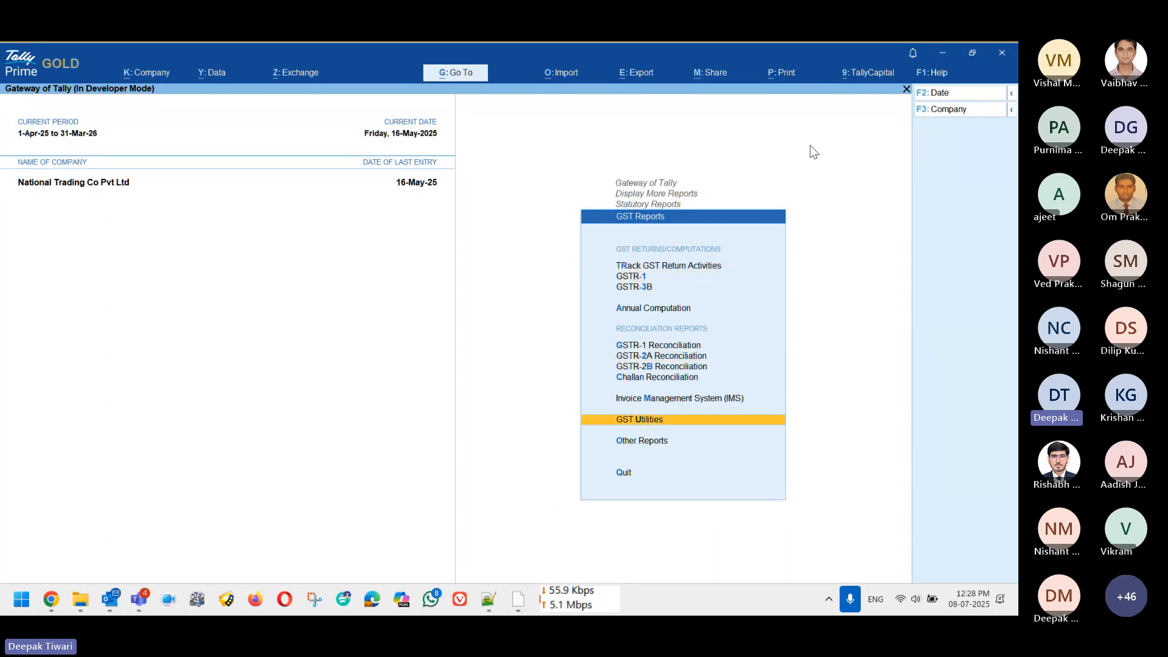
{"action": "key", "text": "Up"}
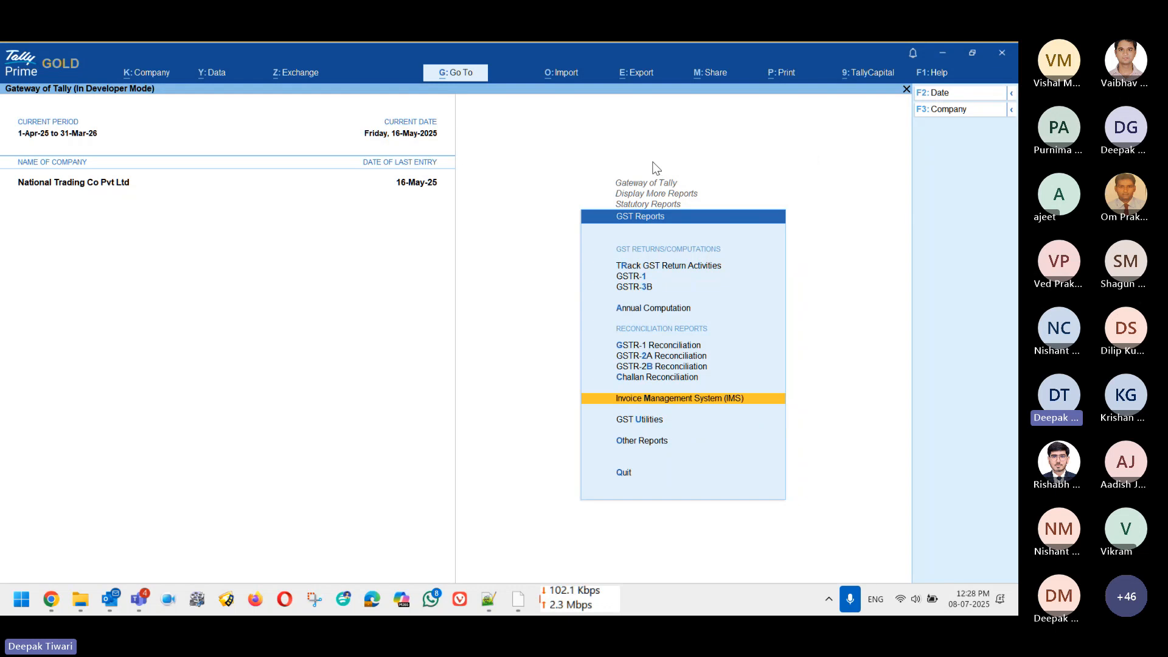
{"action": "key", "text": "Return"}
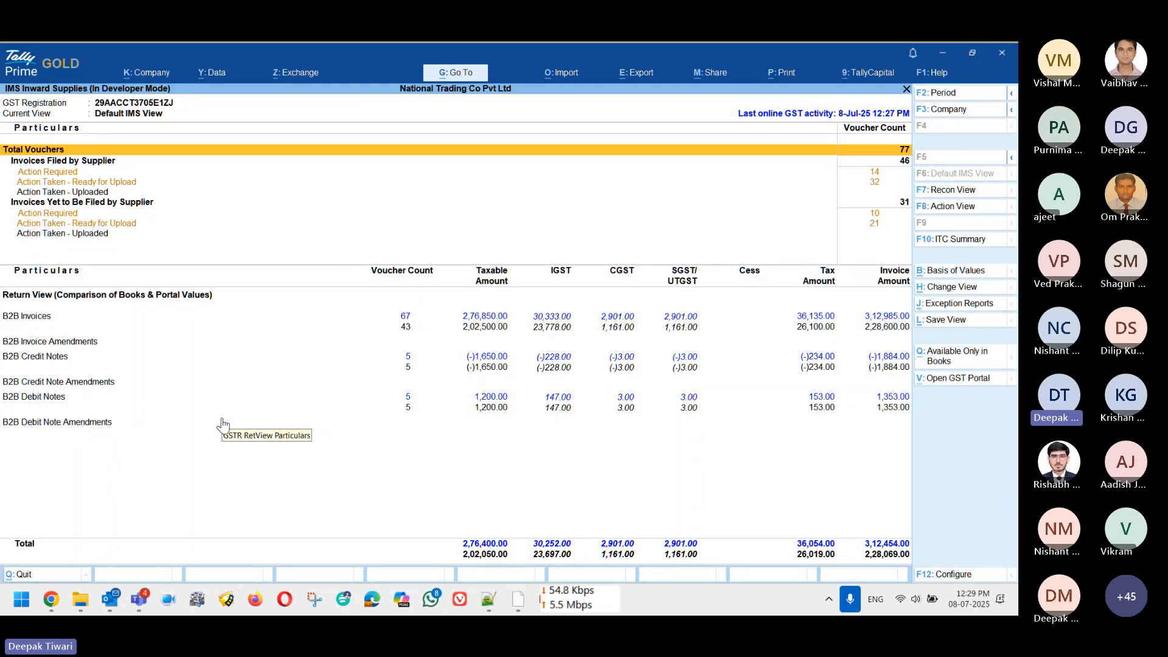
Step: Review the supplier-filed, uploaded and yet-to-be-filed Action Required rows of the report
{"action": "key", "text": "Down"}
{"action": "key", "text": "Down"}
{"action": "key", "text": "Down"}
{"action": "key", "text": "Down"}
{"action": "key", "text": "Up"}
{"action": "key", "text": "Up"}
{"action": "key", "text": "Up"}
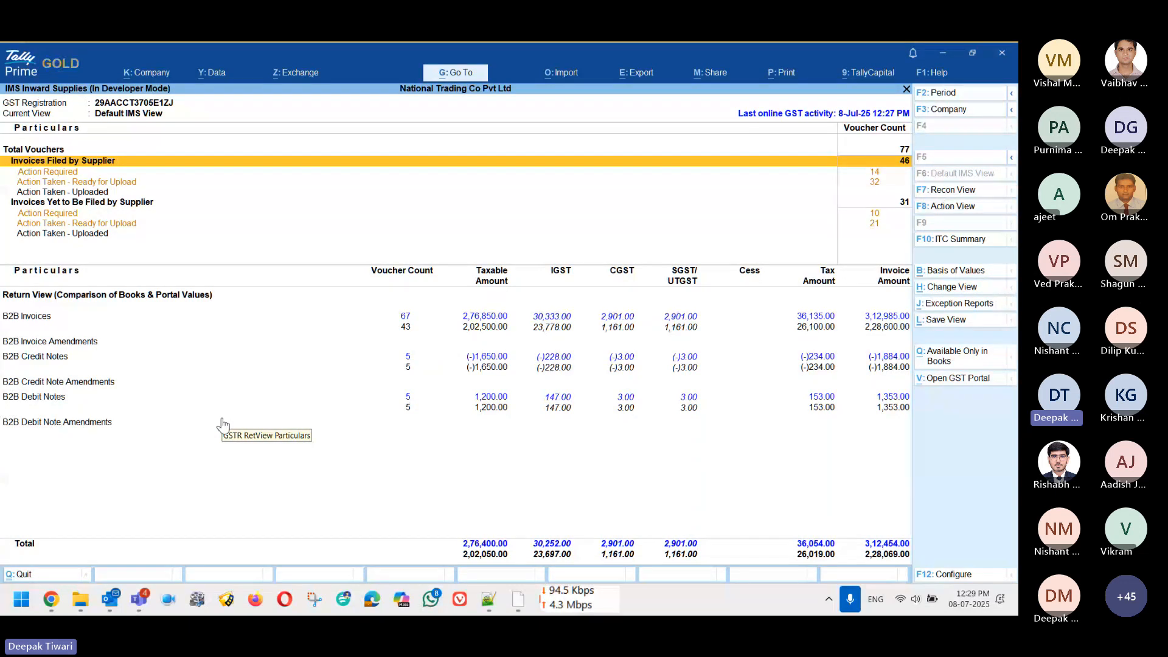
{"action": "key", "text": "Down"}
{"action": "key", "text": "Down"}
{"action": "key", "text": "Down"}
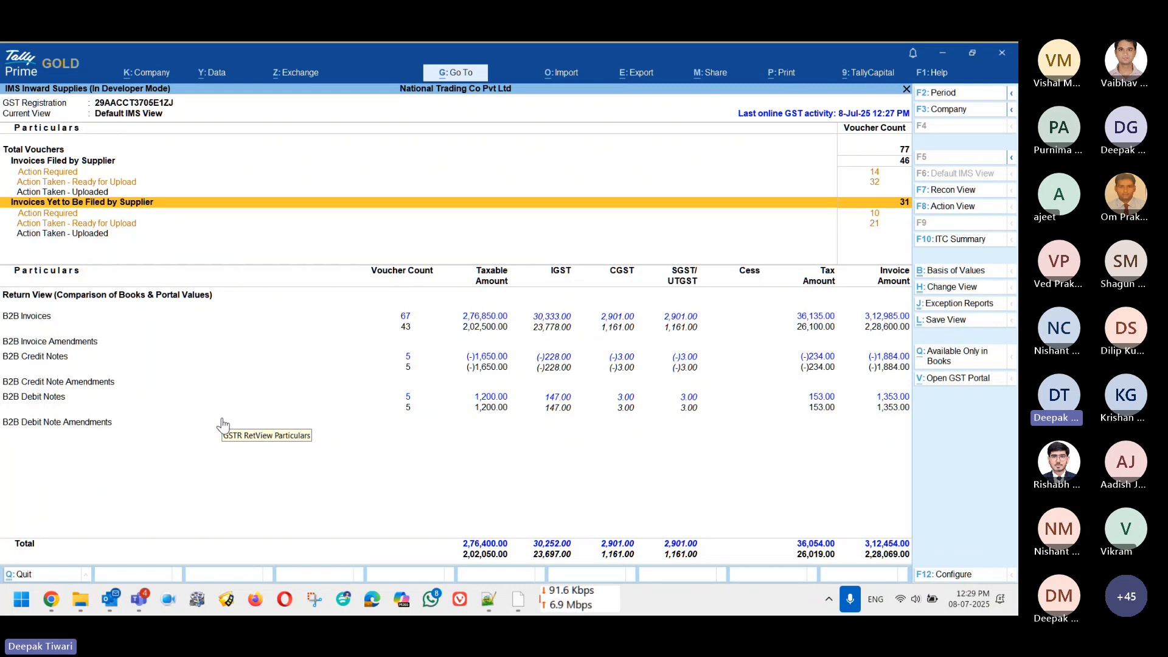
{"action": "key", "text": "Down"}
{"action": "key", "text": "Down"}
{"action": "key", "text": "Down"}
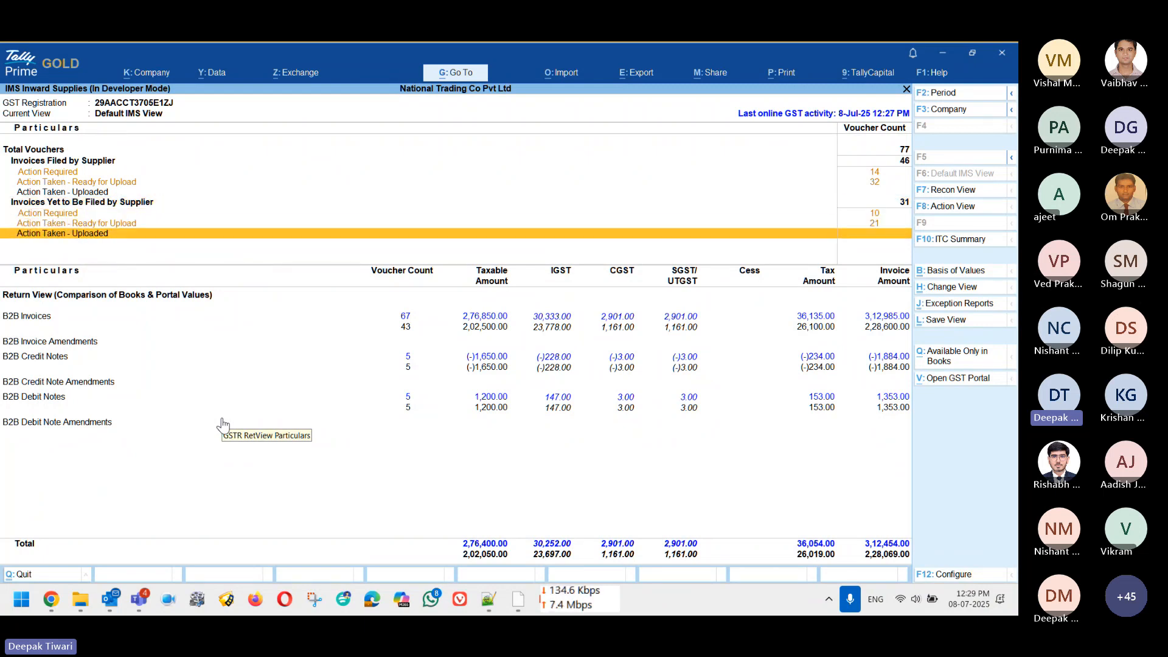
{"action": "key", "text": "Up"}
{"action": "key", "text": "Up"}
{"action": "key", "text": "Up"}
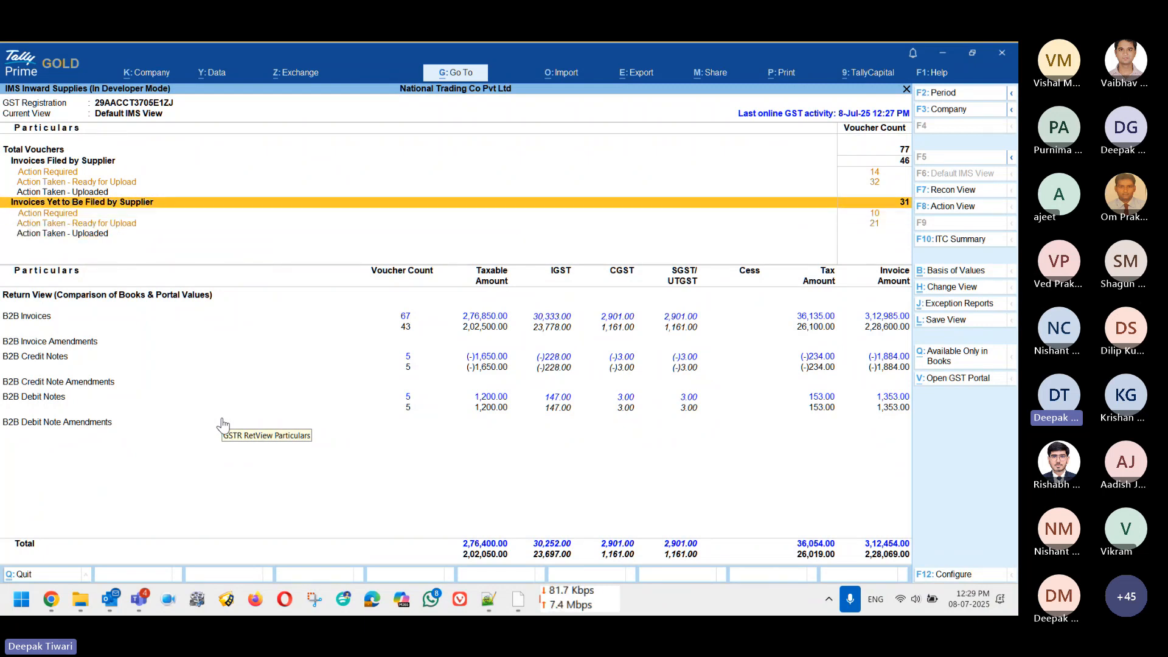
{"action": "key", "text": "Down"}
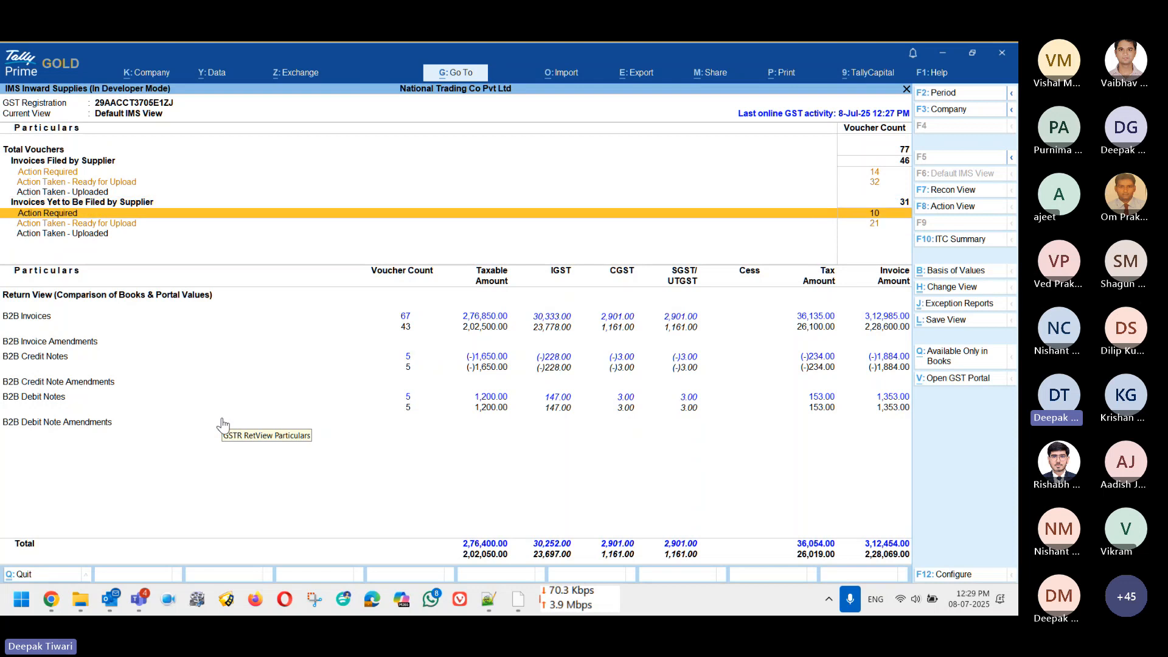
{"action": "key", "text": "Down"}
{"action": "key", "text": "Up"}
Step: Settle on the supplier-filed Action Taken - Ready for Upload row (32 invoices)
{"action": "key", "text": "Down"}
{"action": "key", "text": "Up"}
{"action": "key", "text": "Down"}
{"action": "key", "text": "Up"}
{"action": "key", "text": "Down"}
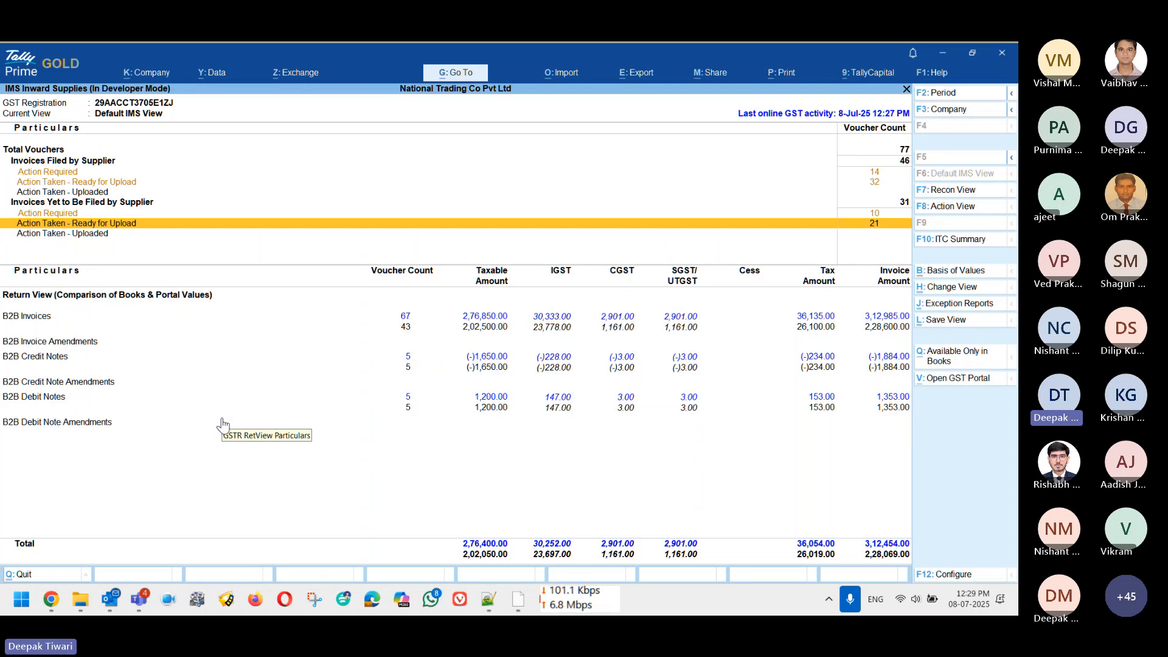
{"action": "key", "text": "Up"}
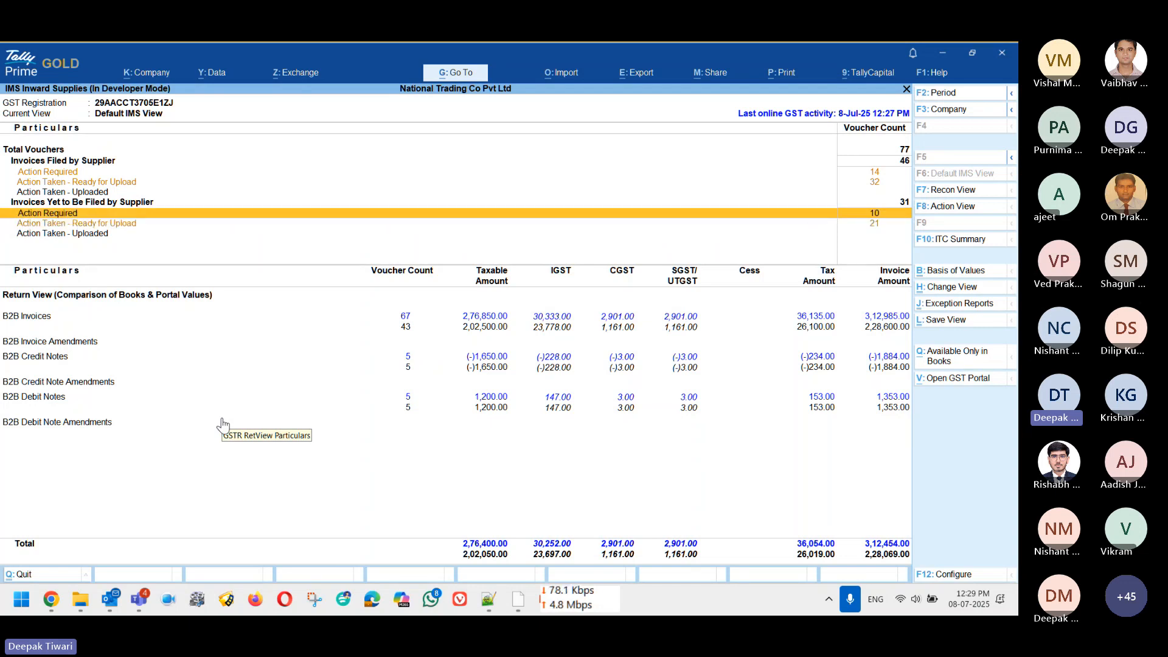
{"action": "key", "text": "Up"}
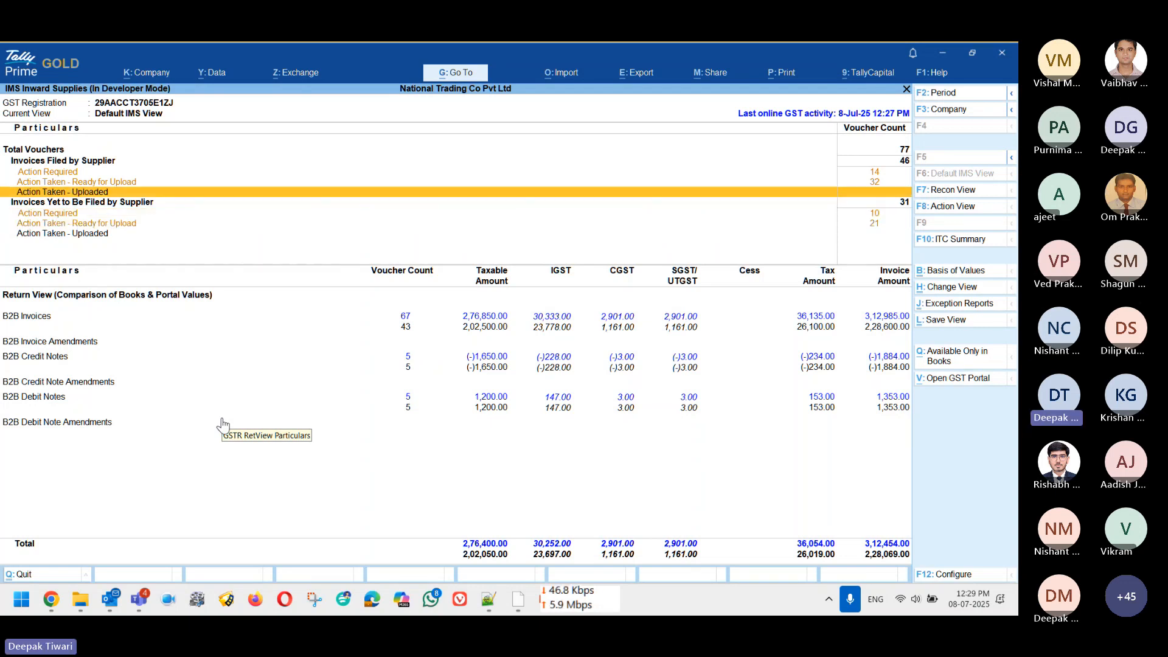
{"action": "key", "text": "Up"}
{"action": "key", "text": "Up"}
{"action": "key", "text": "Up"}
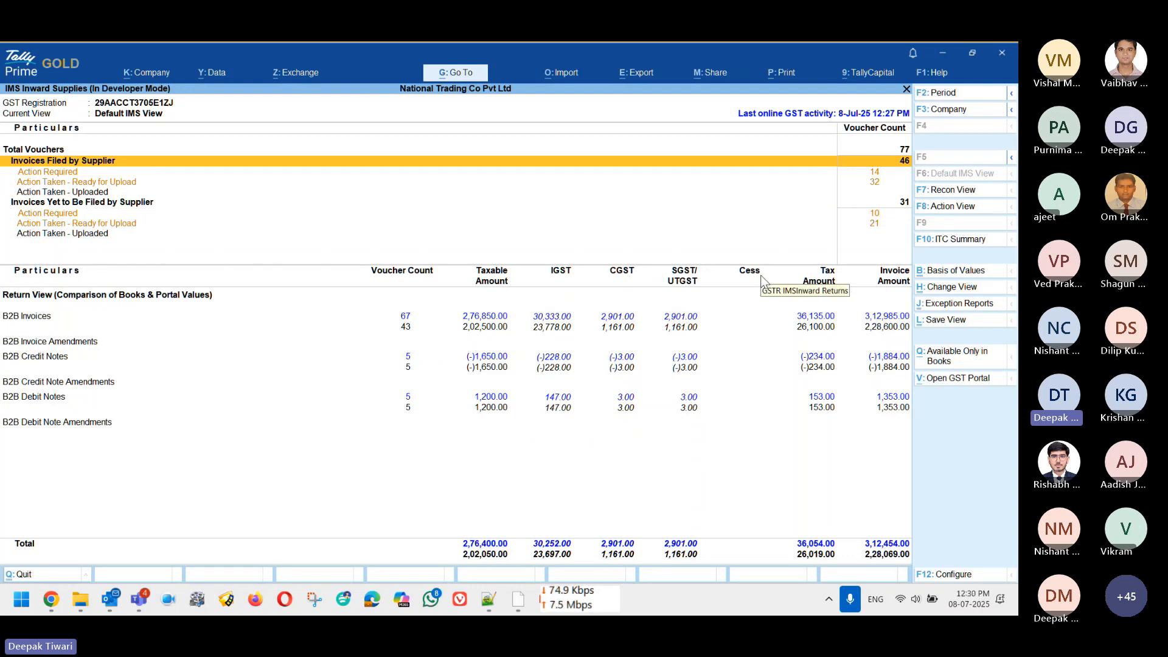
{"action": "key", "text": "Down"}
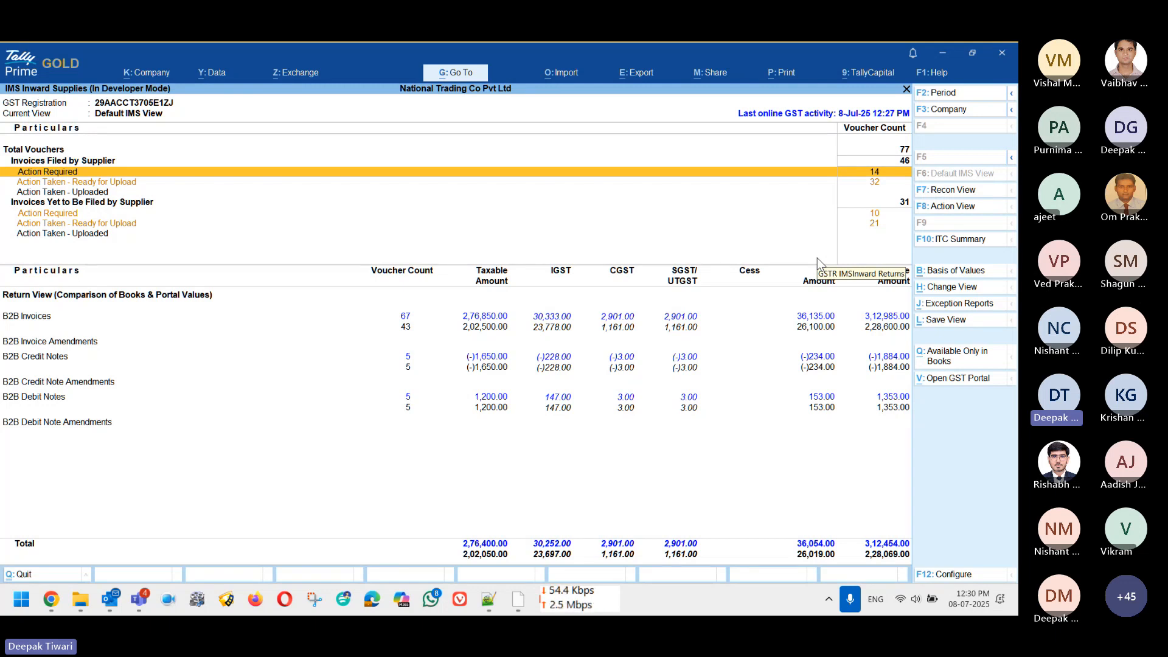
{"action": "key", "text": "Down"}
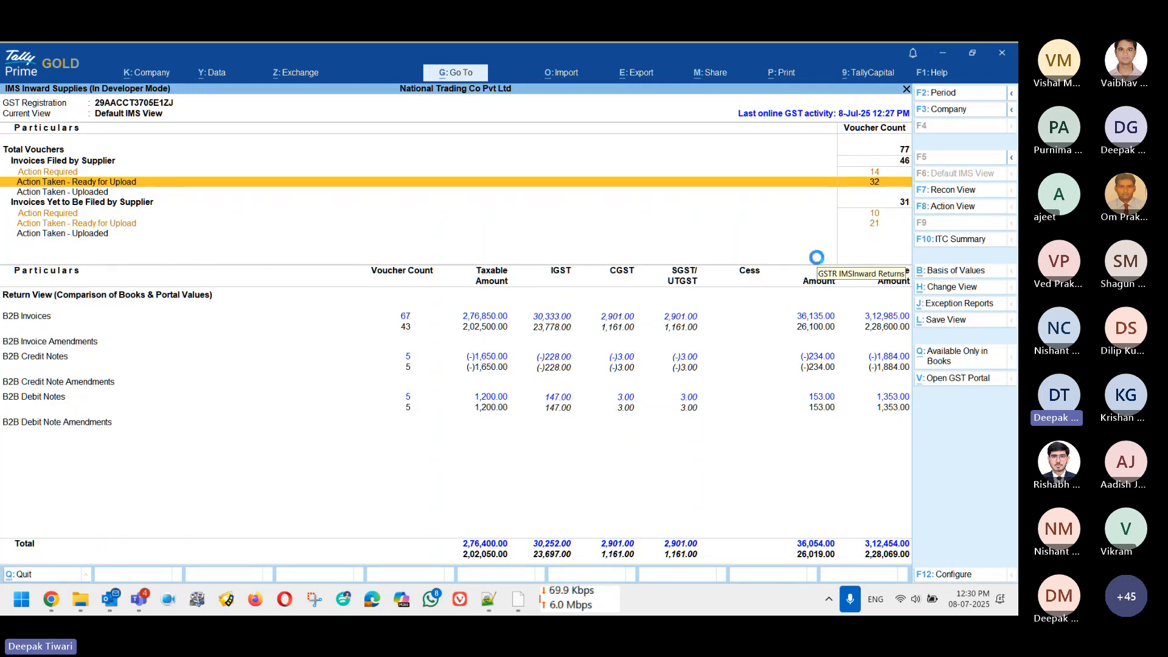
Step: Open the Ready for Upload voucher register and scroll through the accepted vouchers totalling 1,25,066.00
{"action": "key", "text": "Return"}
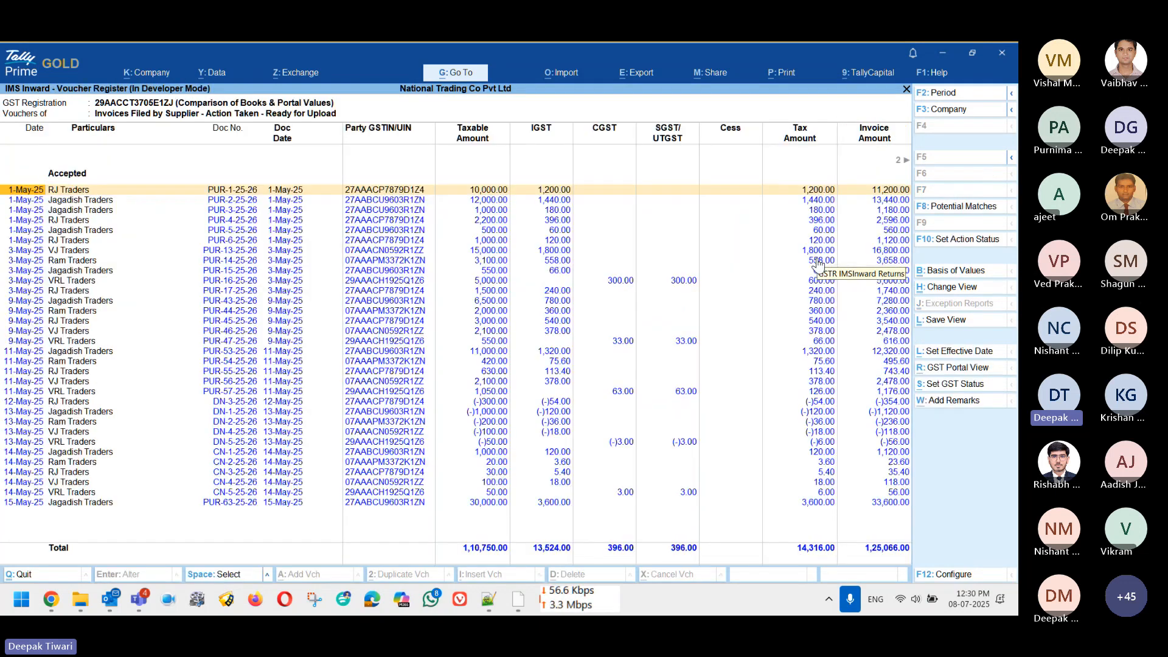
{"action": "scroll", "coordinate": [818, 263], "scroll_direction": "down", "scroll_amount": 10}
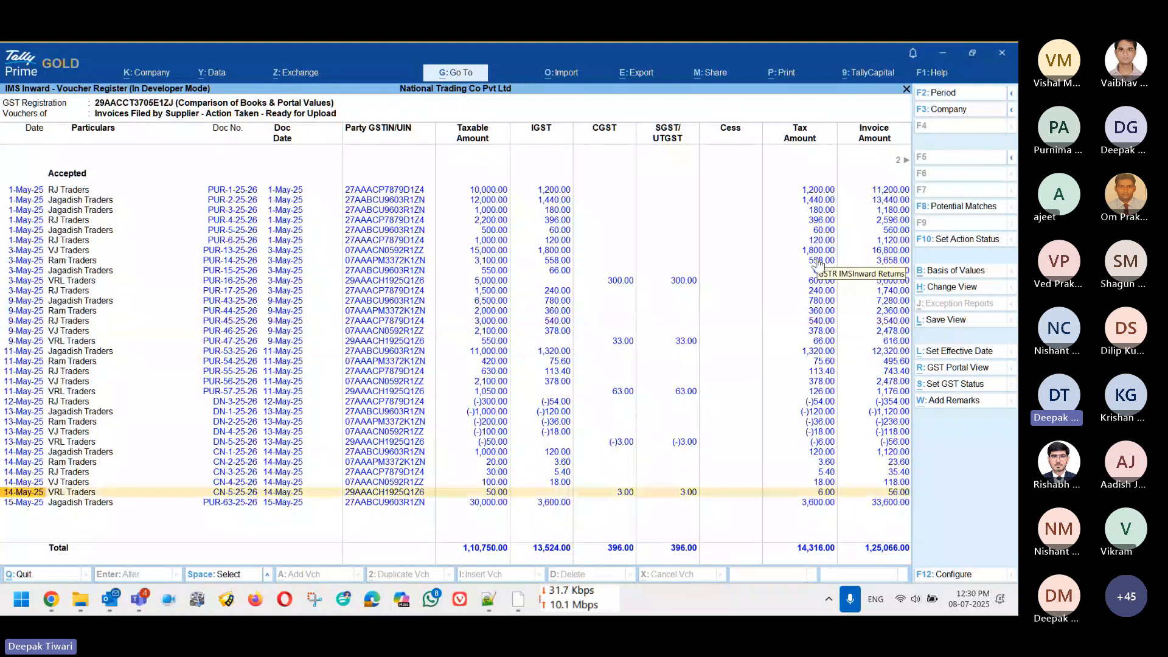
{"action": "scroll", "coordinate": [818, 263], "scroll_direction": "up", "scroll_amount": 8}
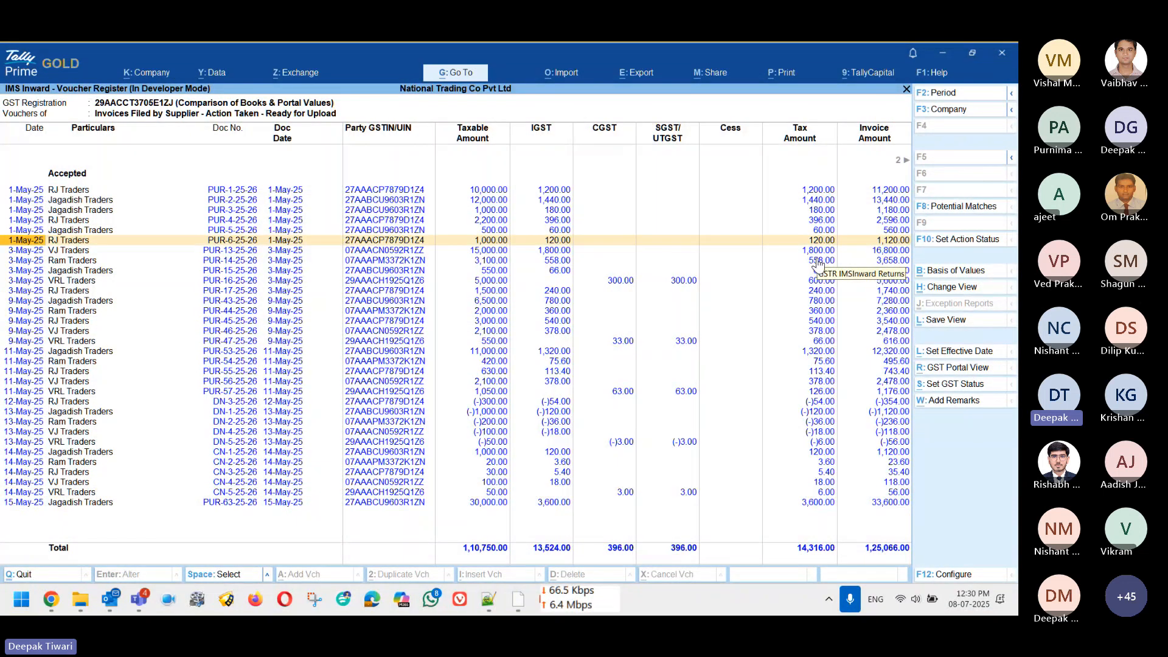
{"action": "scroll", "coordinate": [818, 263], "scroll_direction": "up", "scroll_amount": 3}
{"action": "scroll", "coordinate": [819, 263], "scroll_direction": "up", "scroll_amount": 2}
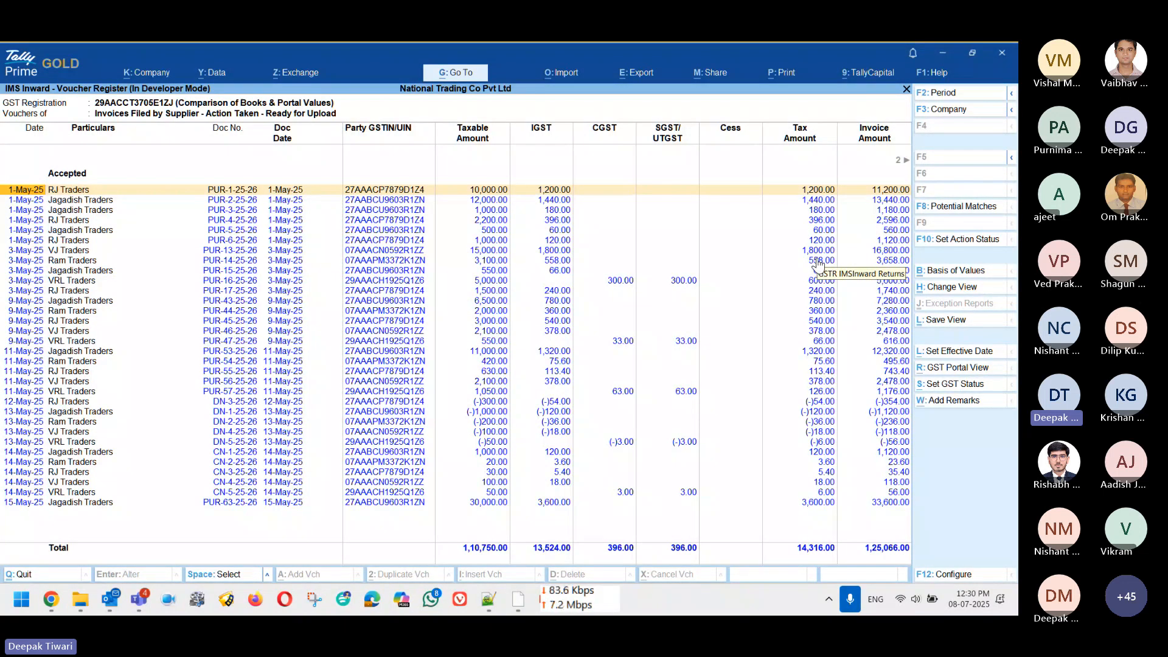
Step: Check the 'Mark Reconciled vouchers as Accepted in IMS' GST configuration and quit without saving
{"action": "key", "text": "Escape"}
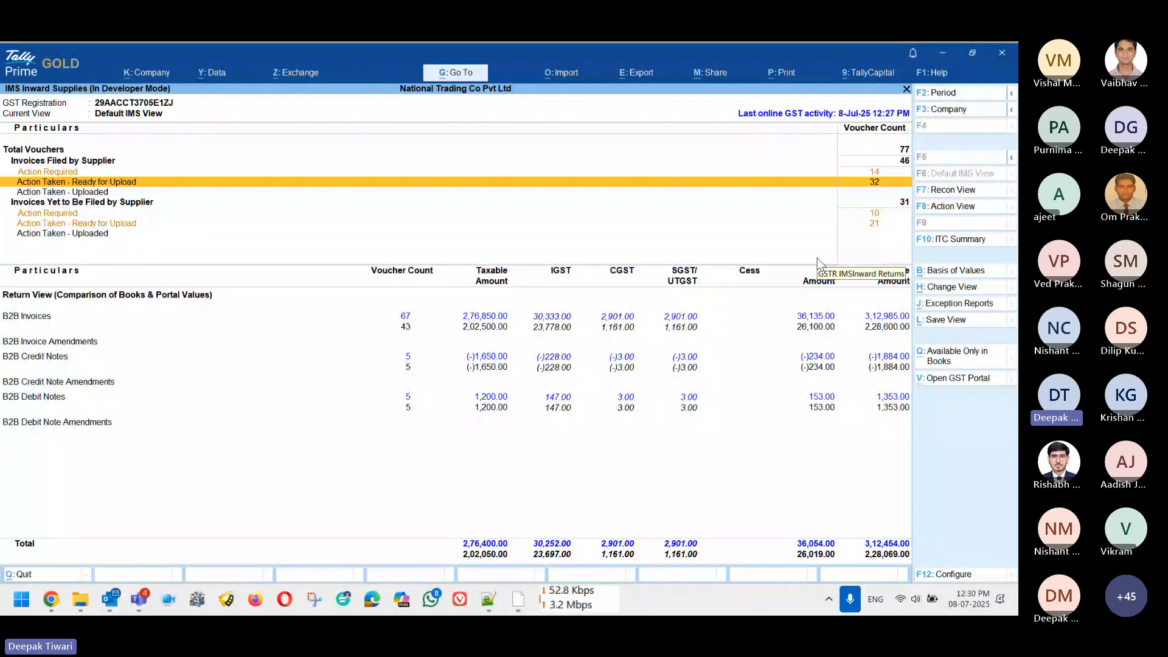
{"action": "key", "text": "F11"}
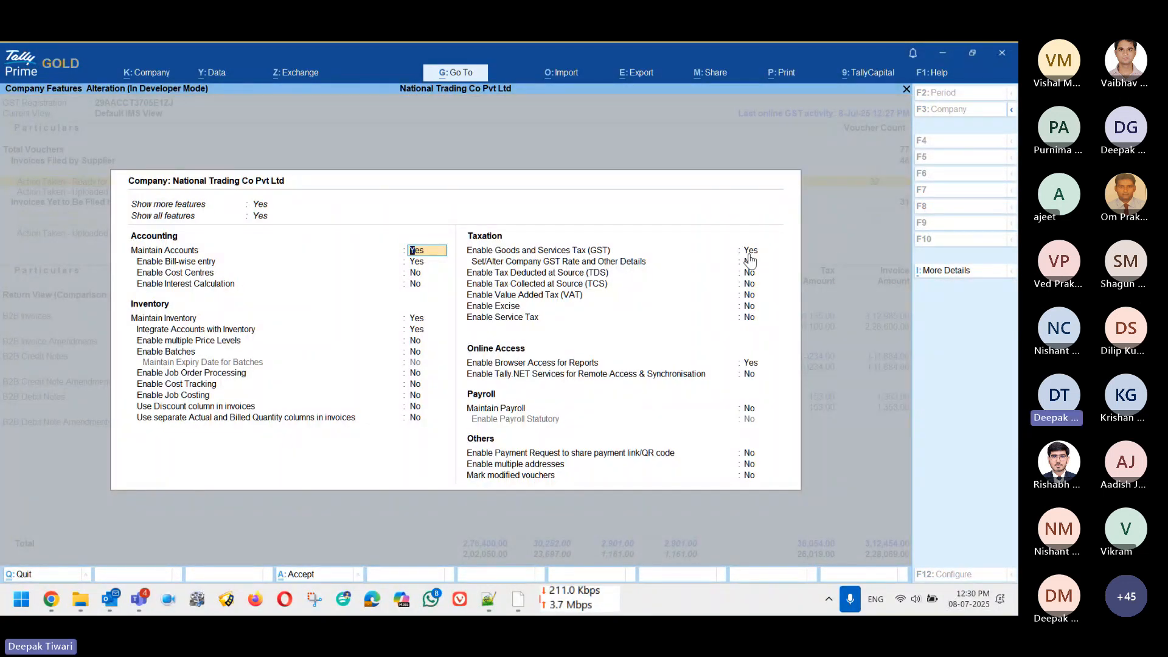
{"action": "left_click", "coordinate": [749, 251]}
{"action": "key", "text": "Return"}
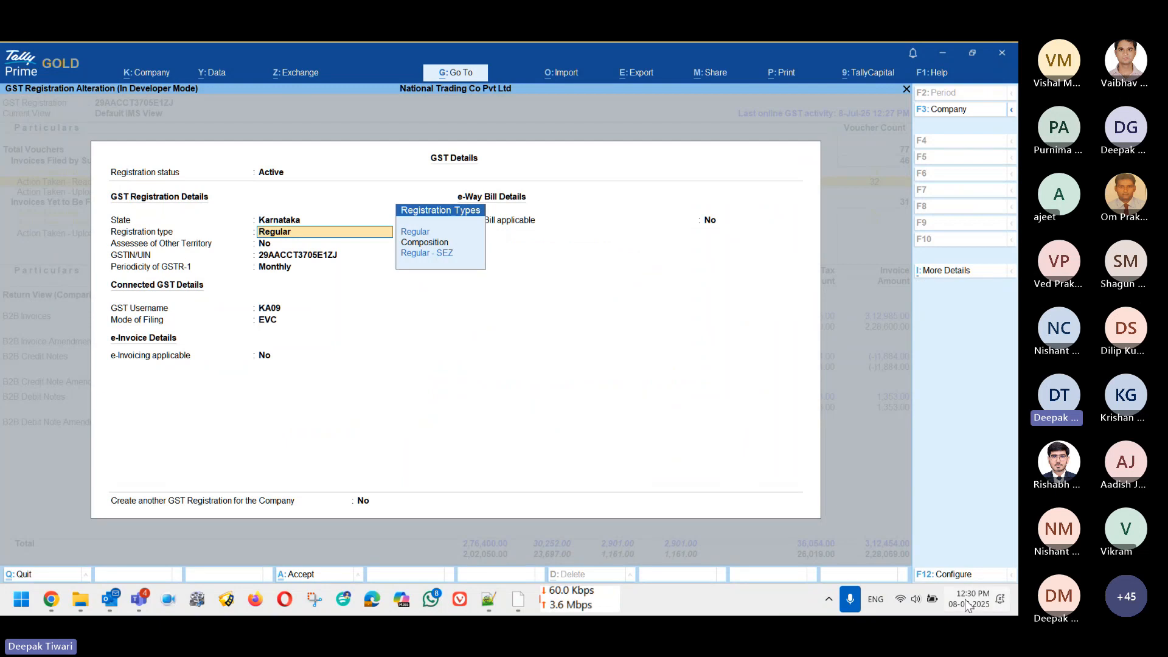
{"action": "left_click", "coordinate": [944, 572]}
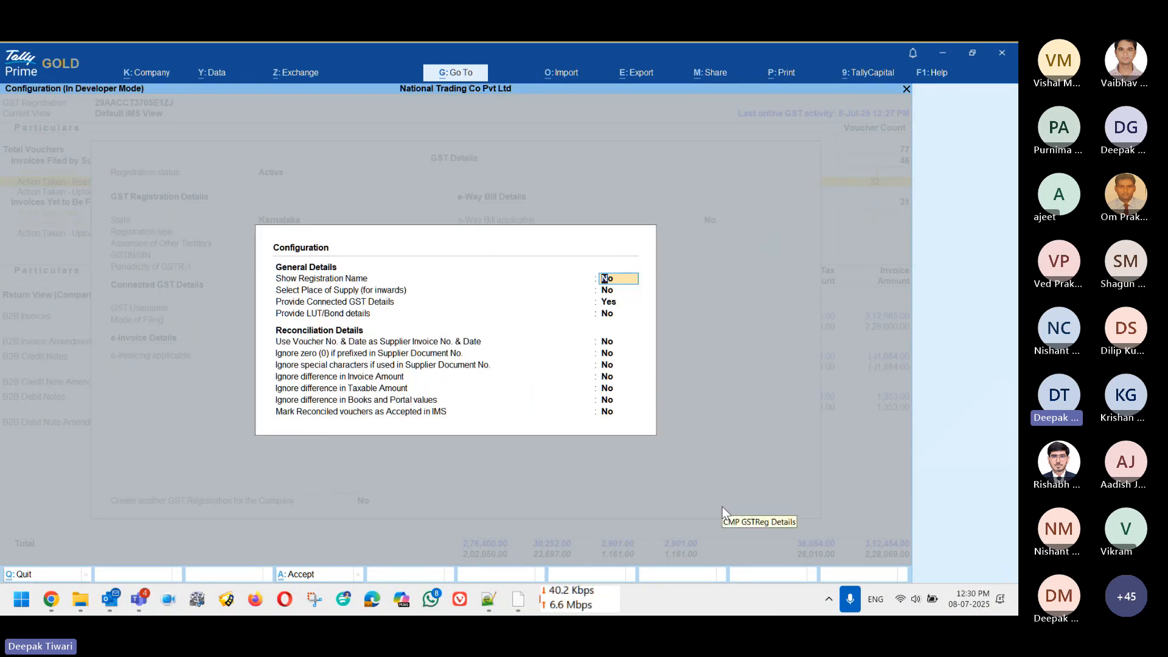
{"action": "key", "text": "Down"}
{"action": "key", "text": "Down"}
{"action": "key", "text": "Down"}
{"action": "key", "text": "Down"}
{"action": "key", "text": "Down"}
{"action": "key", "text": "Down"}
{"action": "key", "text": "Down"}
{"action": "key", "text": "Down"}
{"action": "key", "text": "Down"}
{"action": "key", "text": "Down"}
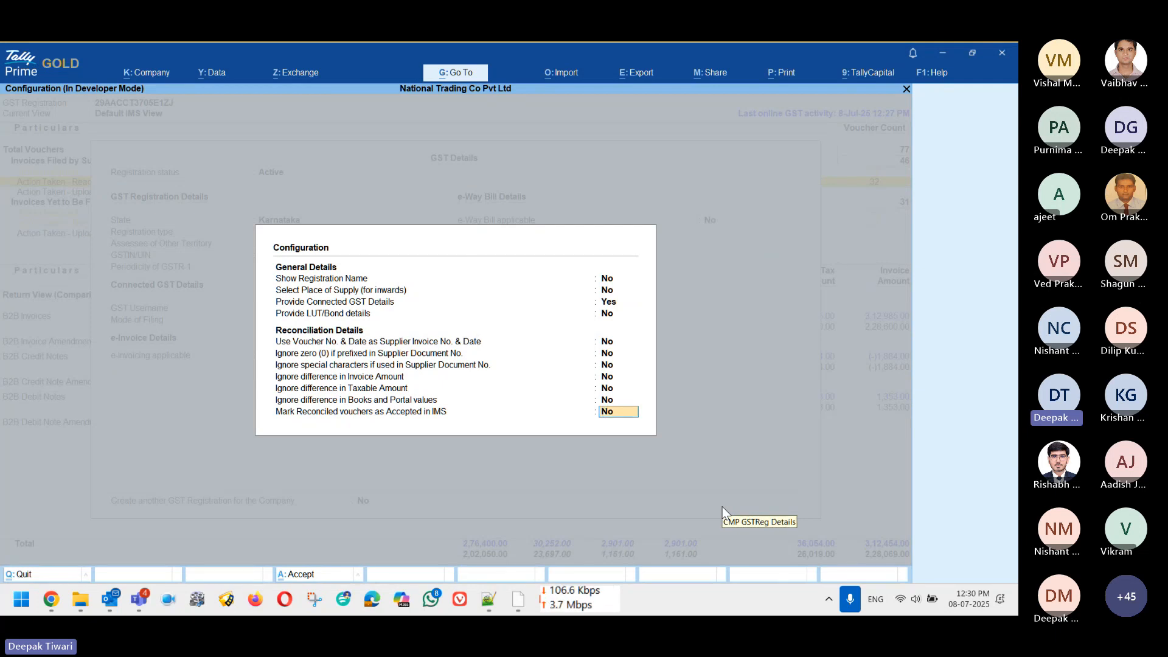
{"action": "key", "text": "Return"}
{"action": "key", "text": "Escape"}
{"action": "key", "text": "Escape"}
{"action": "key", "text": "y"}
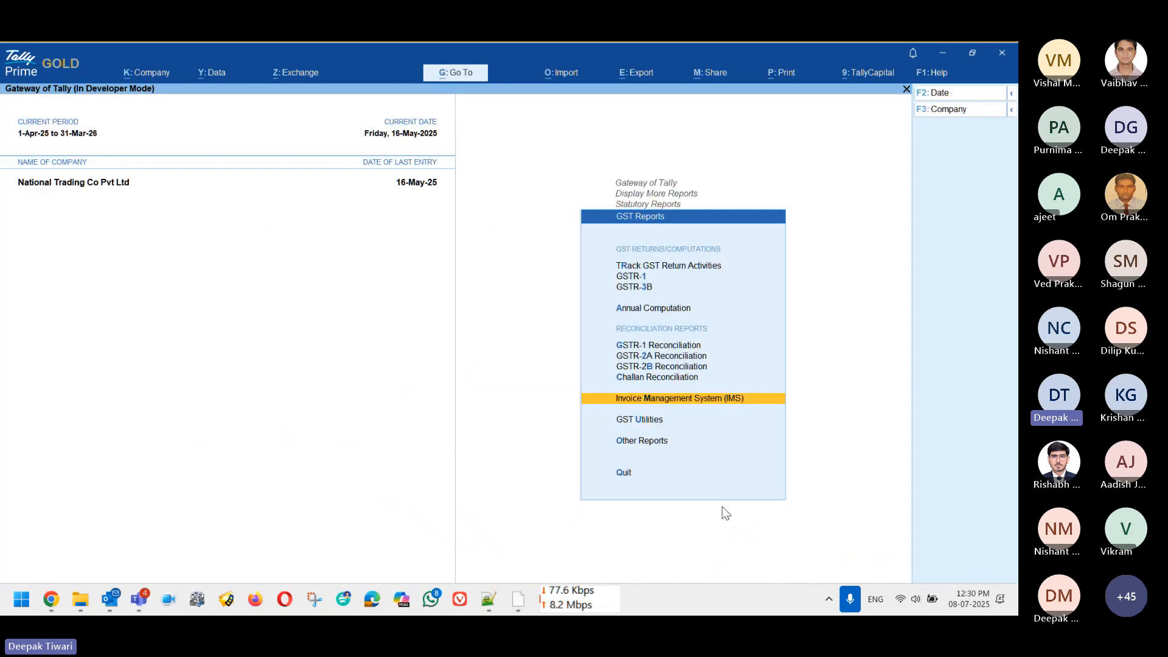
{"action": "key", "text": "Escape"}
{"action": "key", "text": "Escape"}
{"action": "key", "text": "Home"}
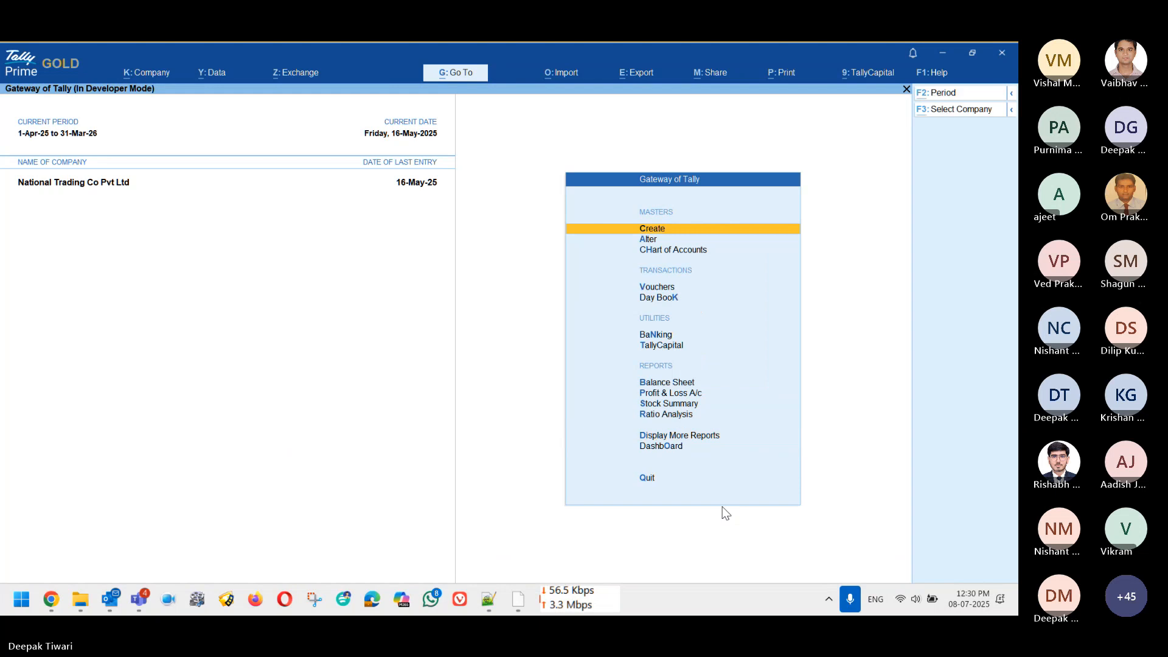
Step: Shut the company and switch to the Windows desktop
{"action": "key", "text": "alt+k"}
{"action": "key", "text": "Down"}
{"action": "key", "text": "Return"}
{"action": "key", "text": "Return"}
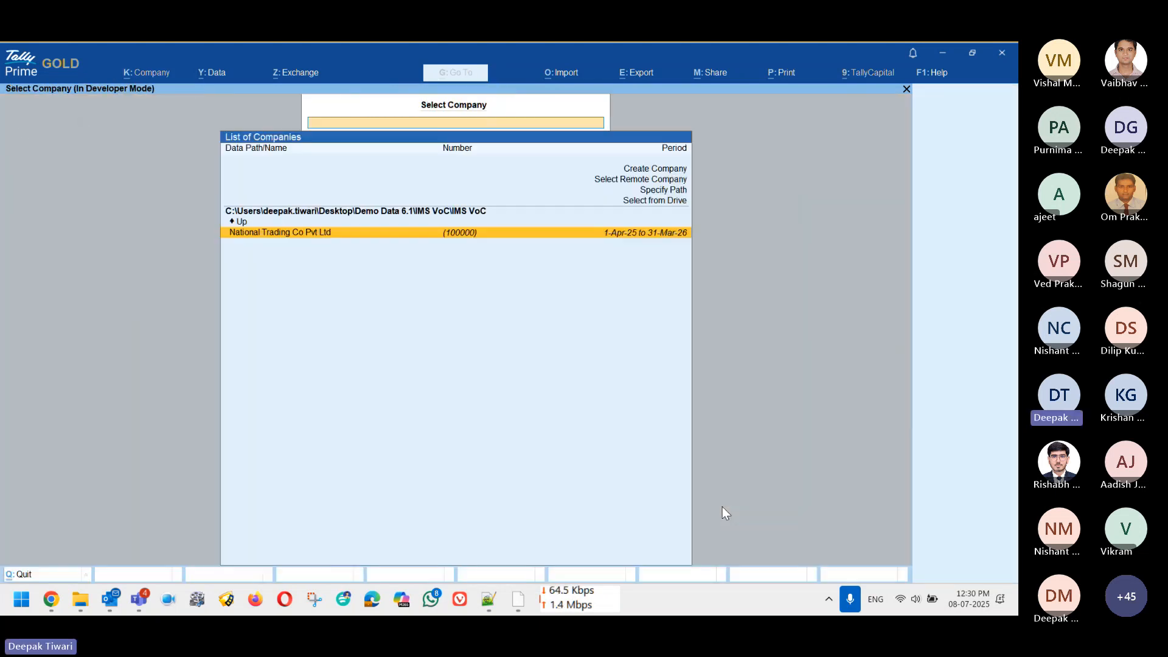
{"action": "key", "text": "alt+Tab"}
{"action": "key", "text": "super+d"}
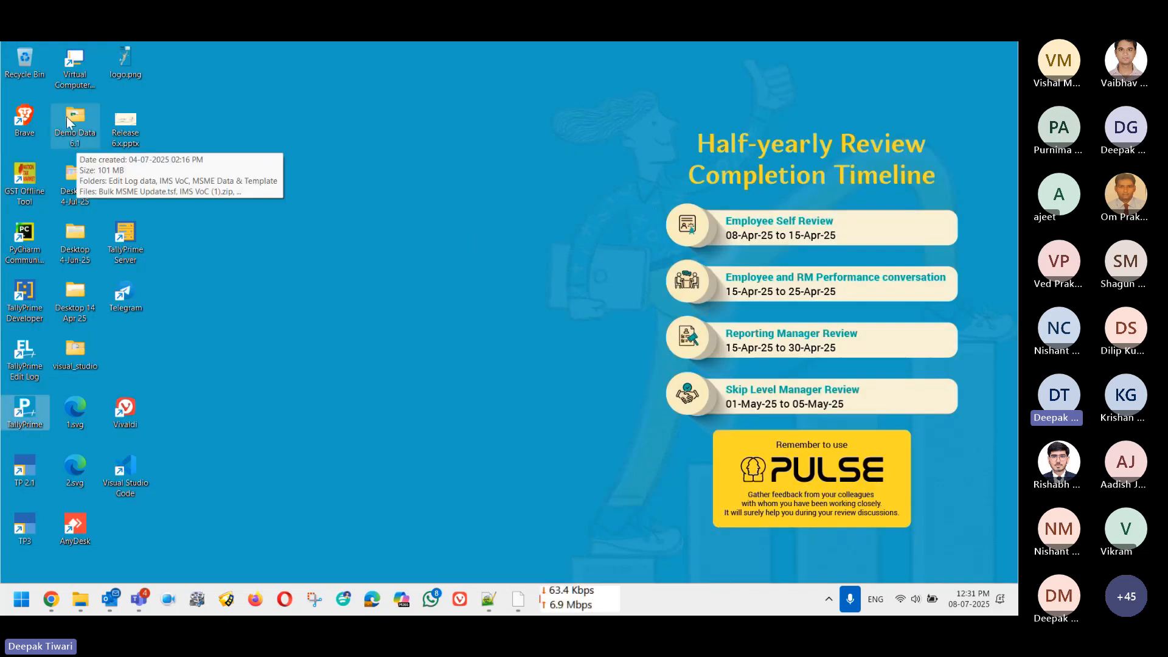
Step: Open Demo Data 6.1 and permanently delete the IMS VoC folder
{"action": "double_click", "coordinate": [68, 119]}
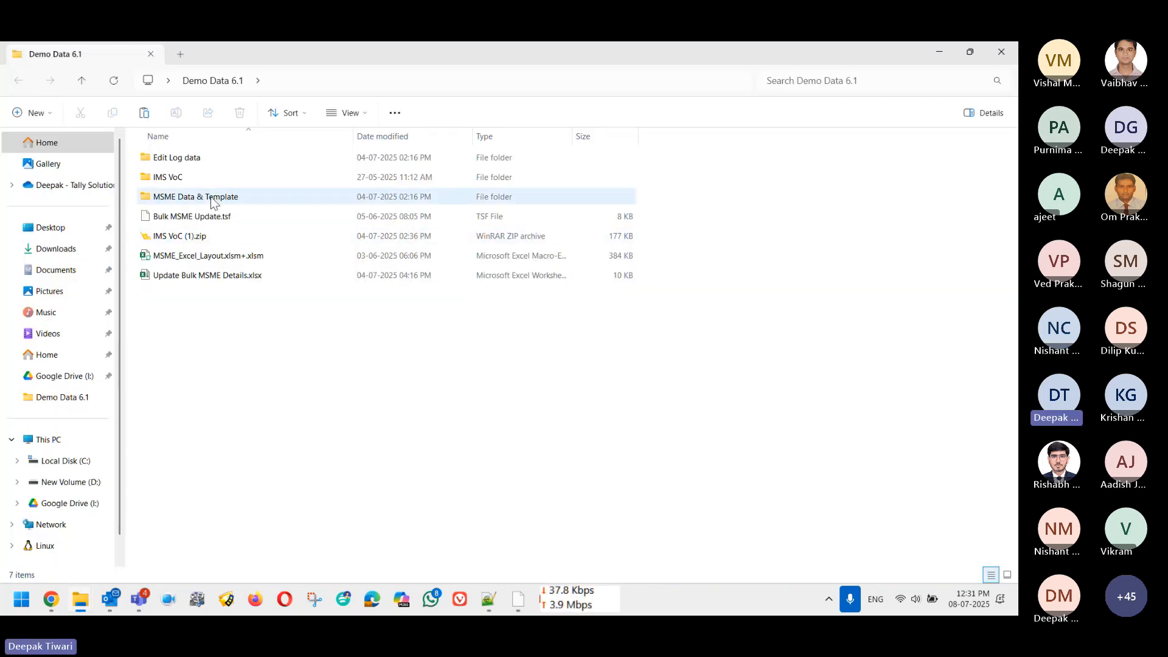
{"action": "left_click", "coordinate": [167, 177]}
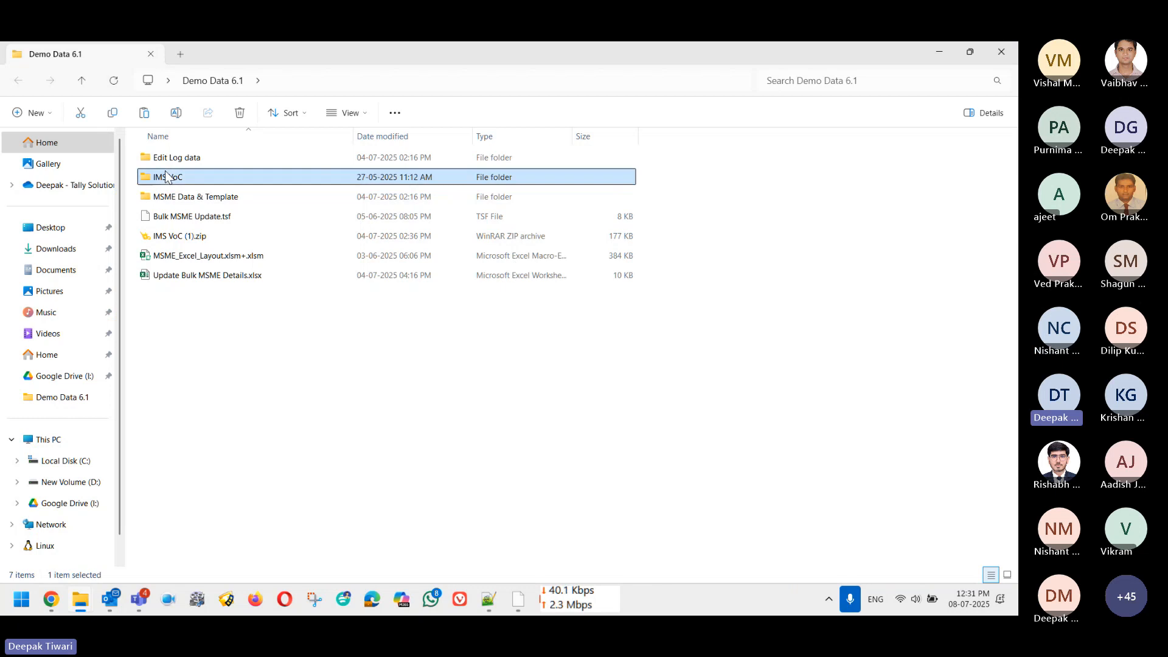
{"action": "key", "text": "shift+Delete"}
{"action": "key", "text": "Return"}
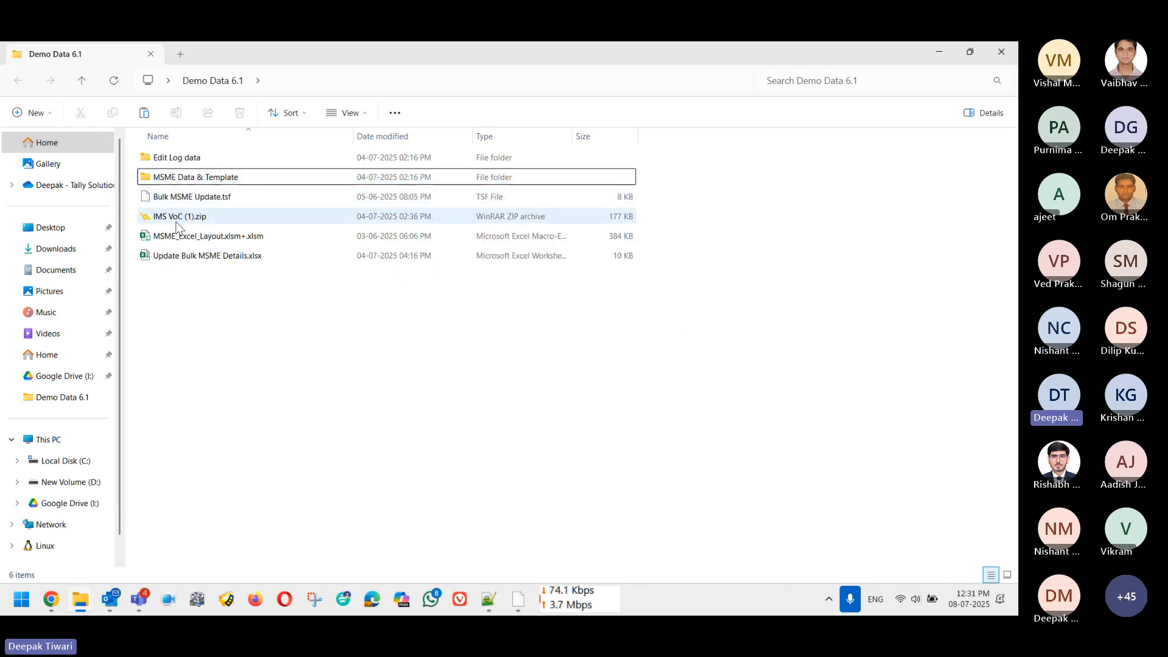
Step: Extract IMS VoC (1).zip here with WinRAR and return to TallyPrime
{"action": "left_click", "coordinate": [176, 222]}
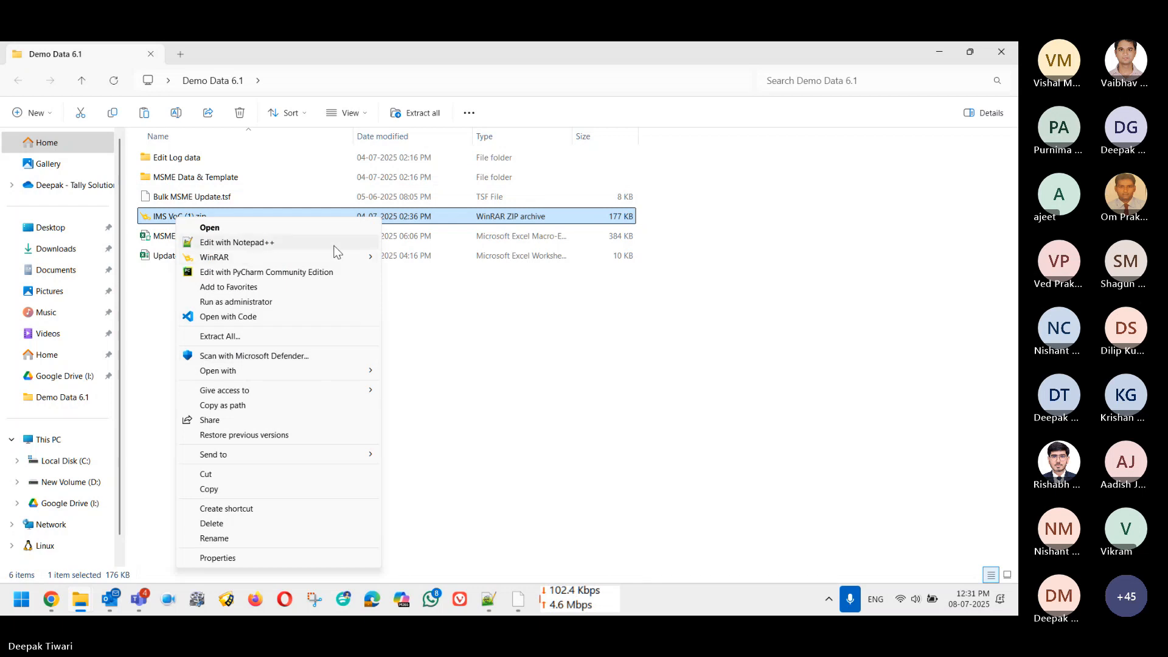
{"action": "mouse_move", "coordinate": [334, 258]}
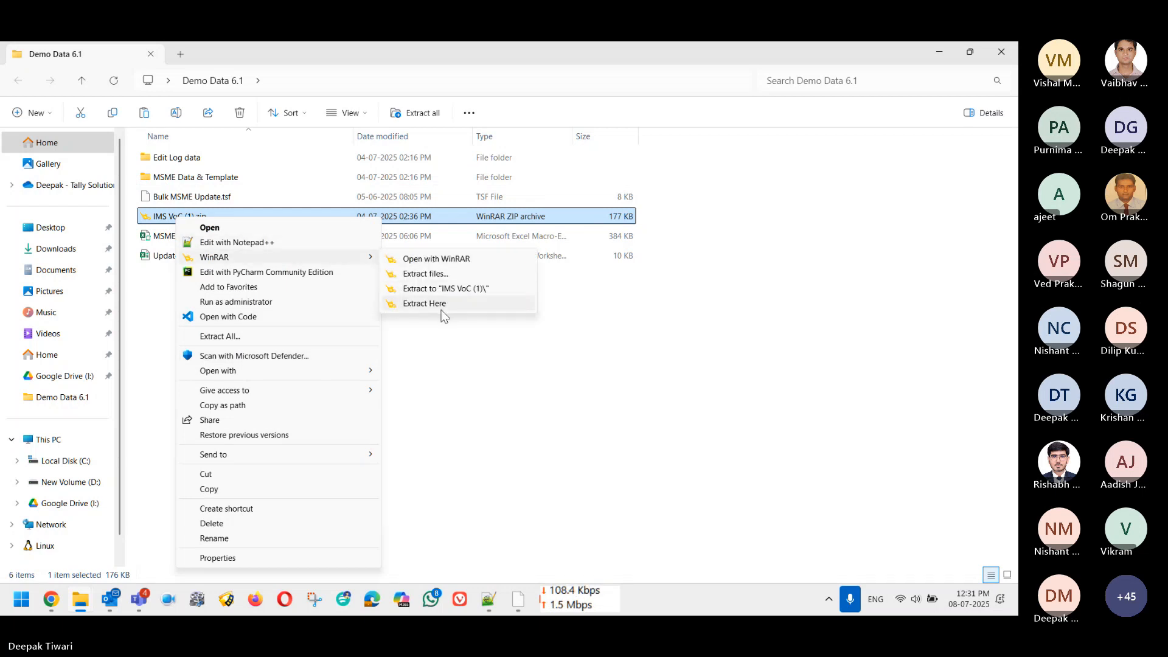
{"action": "left_click", "coordinate": [440, 307]}
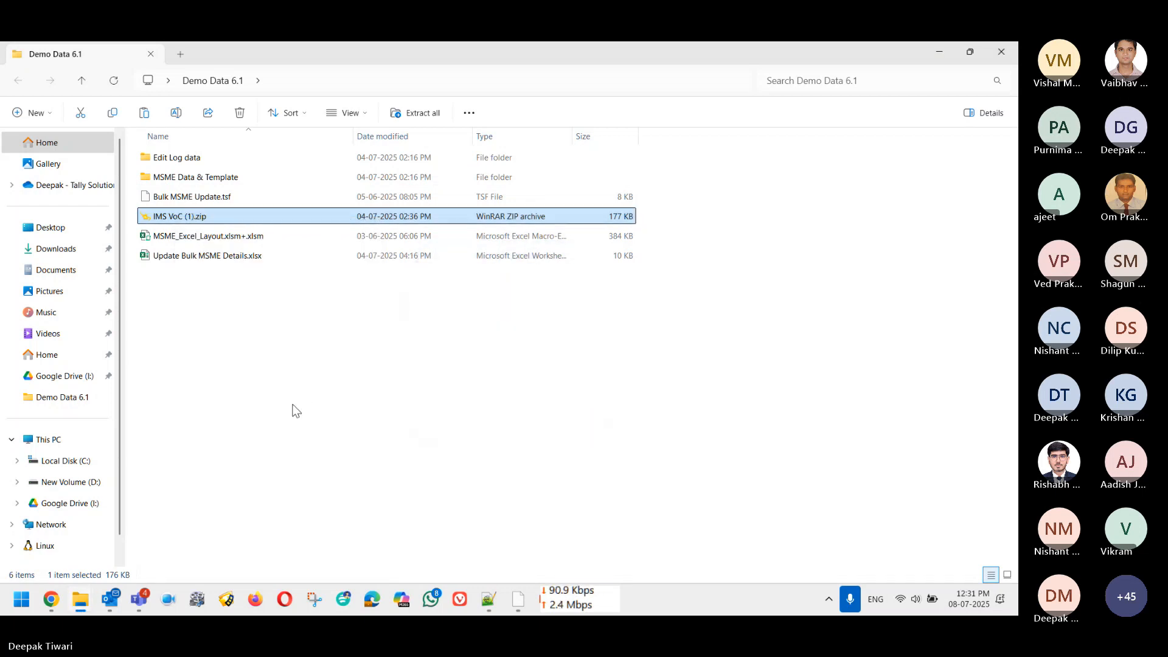
{"action": "key", "text": "alt+Tab"}
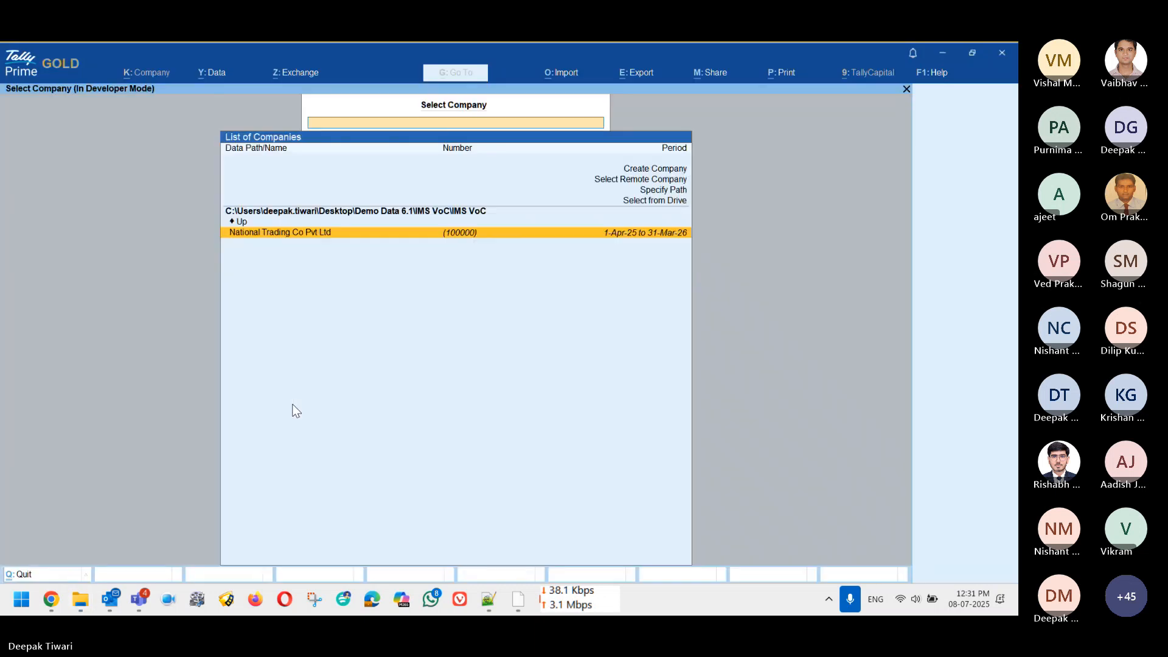
Step: Load National Trading Co Pvt Ltd and open the Invoice Management System (IMS) report
{"action": "key", "text": "Escape"}
{"action": "key", "text": "n"}
{"action": "key", "text": "Return"}
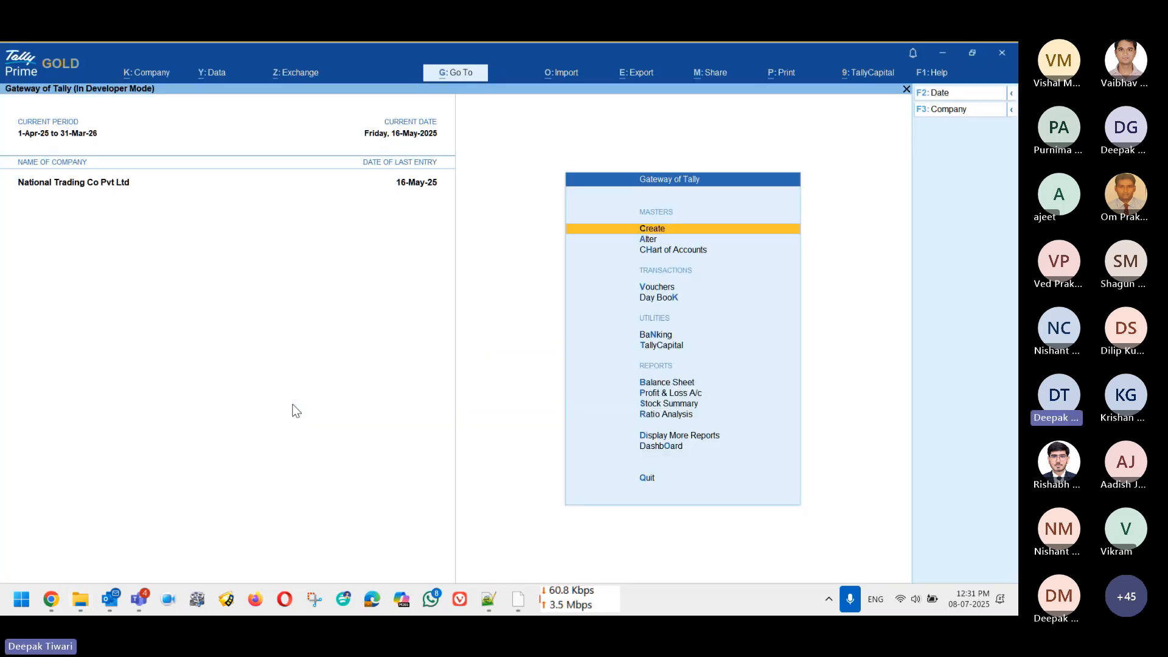
{"action": "key", "text": "d"}
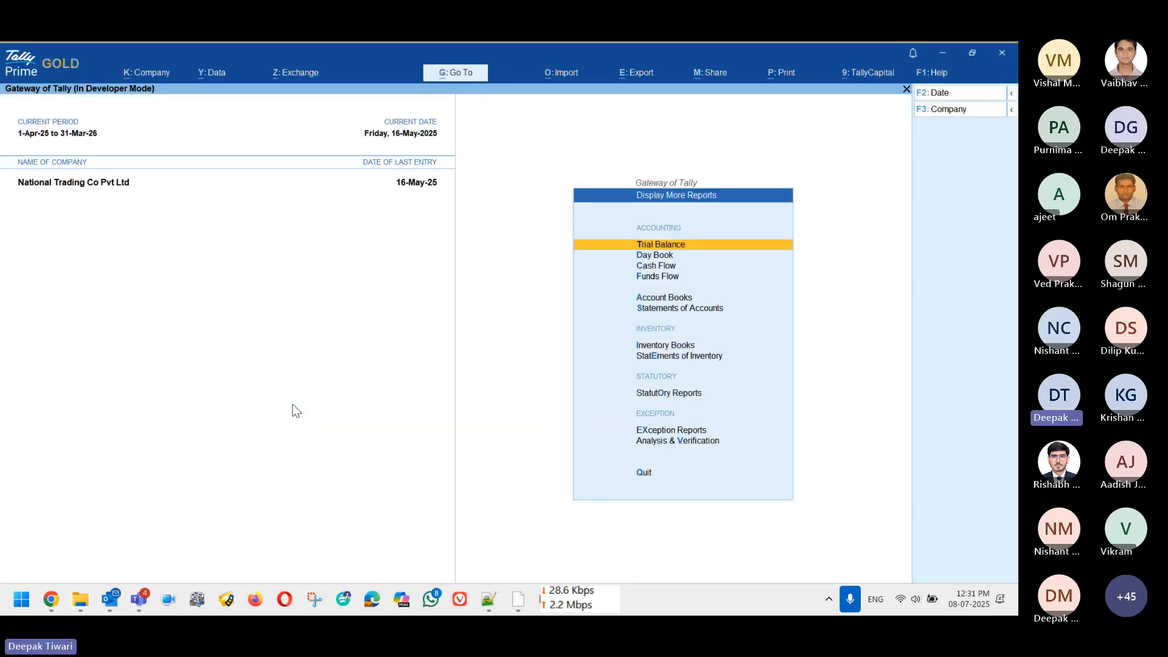
{"action": "key", "text": "u"}
{"action": "key", "text": "g"}
{"action": "key", "text": "Down"}
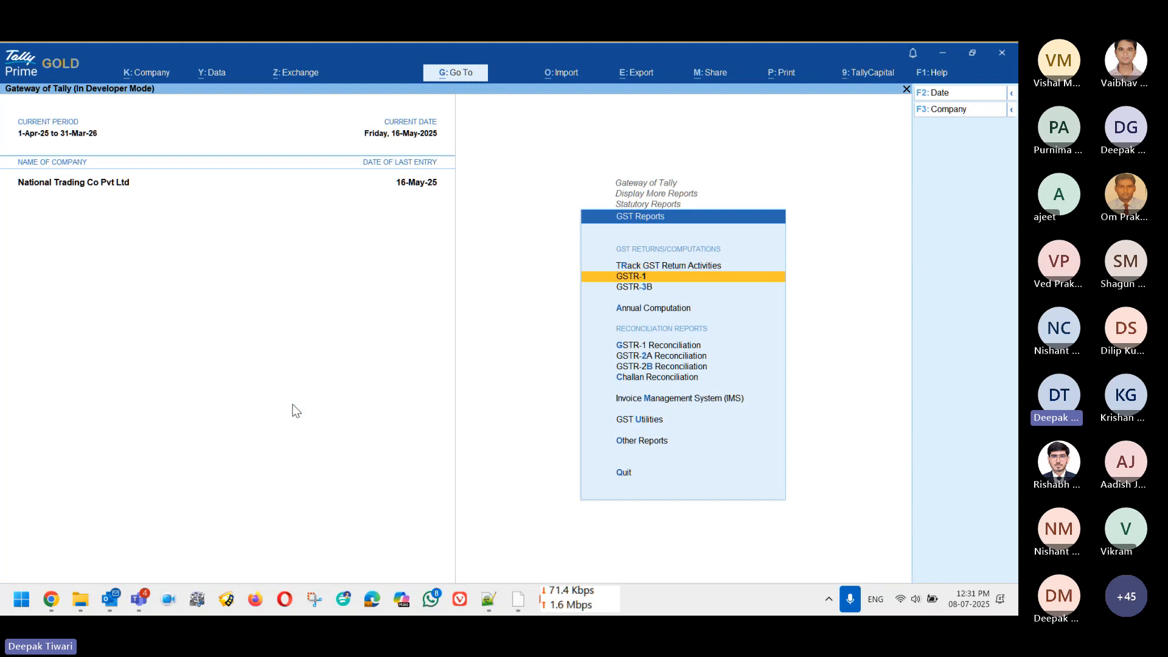
{"action": "key", "text": "Down"}
{"action": "key", "text": "Down"}
{"action": "key", "text": "Down"}
{"action": "key", "text": "Down"}
{"action": "key", "text": "Down"}
{"action": "key", "text": "Down"}
{"action": "key", "text": "Down"}
{"action": "key", "text": "Return"}
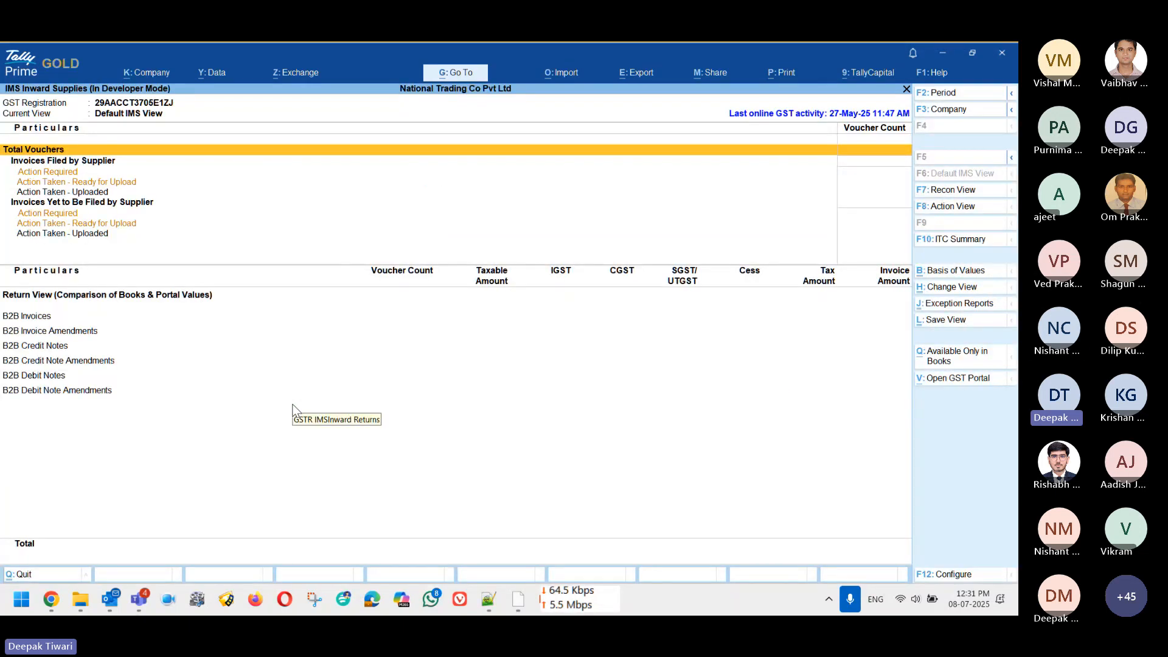
Step: Set 'Mark Reconciled vouchers as Accepted in IMS' to Yes in GST details and save company features
{"action": "key", "text": "F11"}
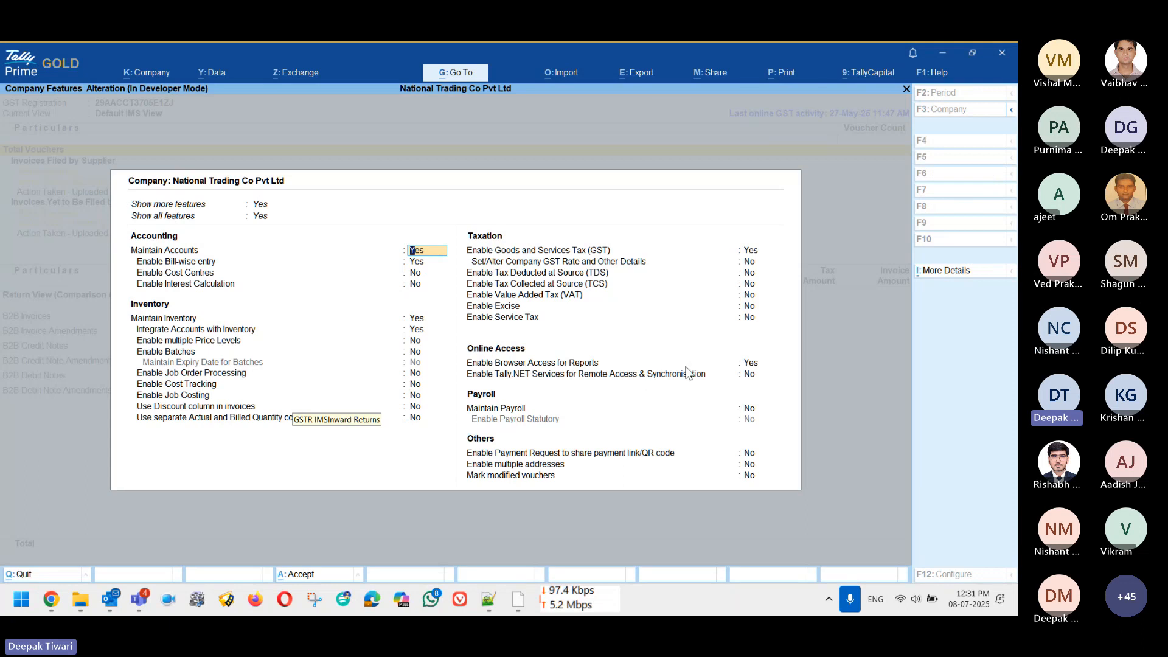
{"action": "left_click", "coordinate": [754, 252]}
{"action": "left_click", "coordinate": [754, 254]}
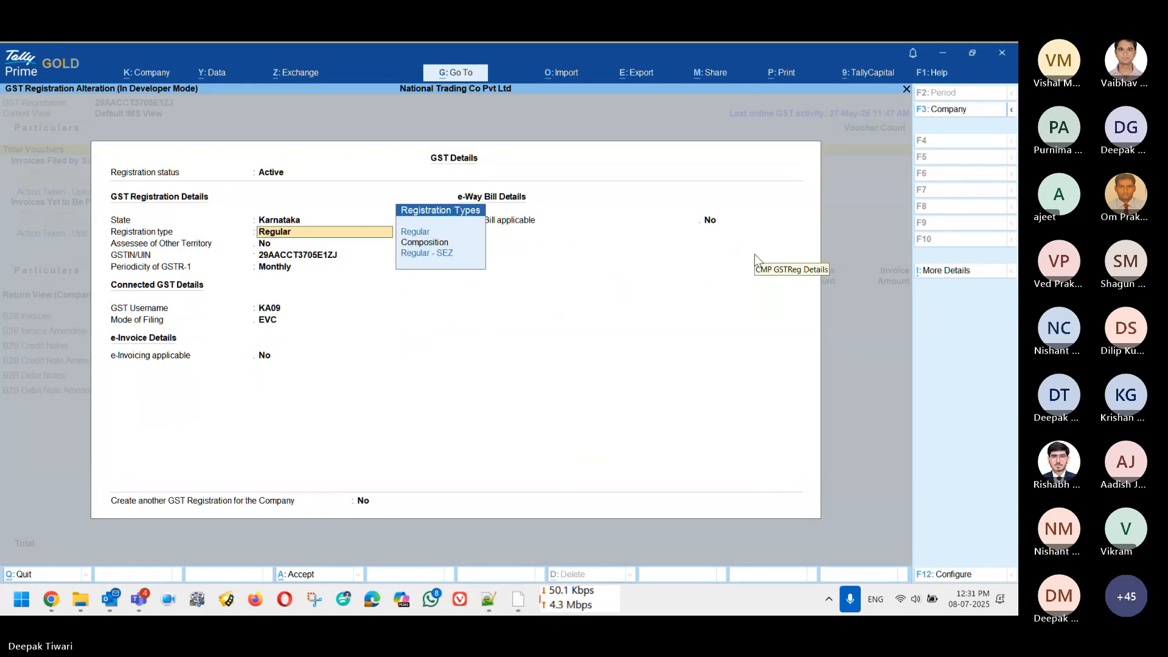
{"action": "key", "text": "Return"}
{"action": "key", "text": "F12"}
{"action": "key", "text": "Return"}
{"action": "key", "text": "Return"}
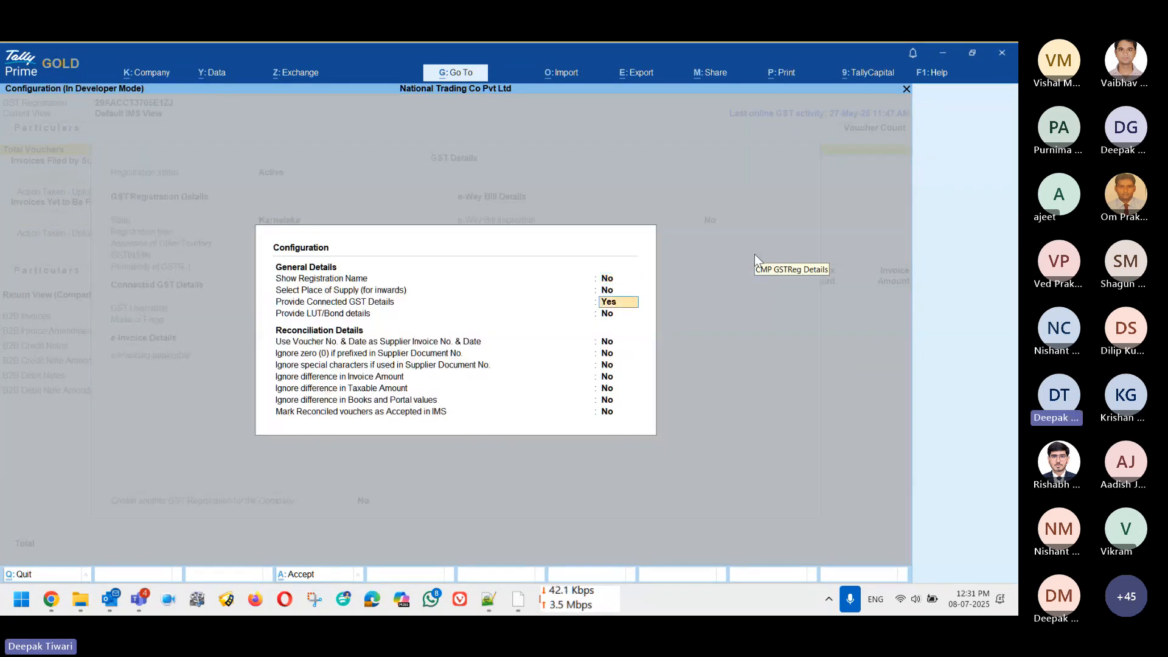
{"action": "key", "text": "Return"}
{"action": "key", "text": "Return"}
{"action": "key", "text": "Return"}
{"action": "key", "text": "Return"}
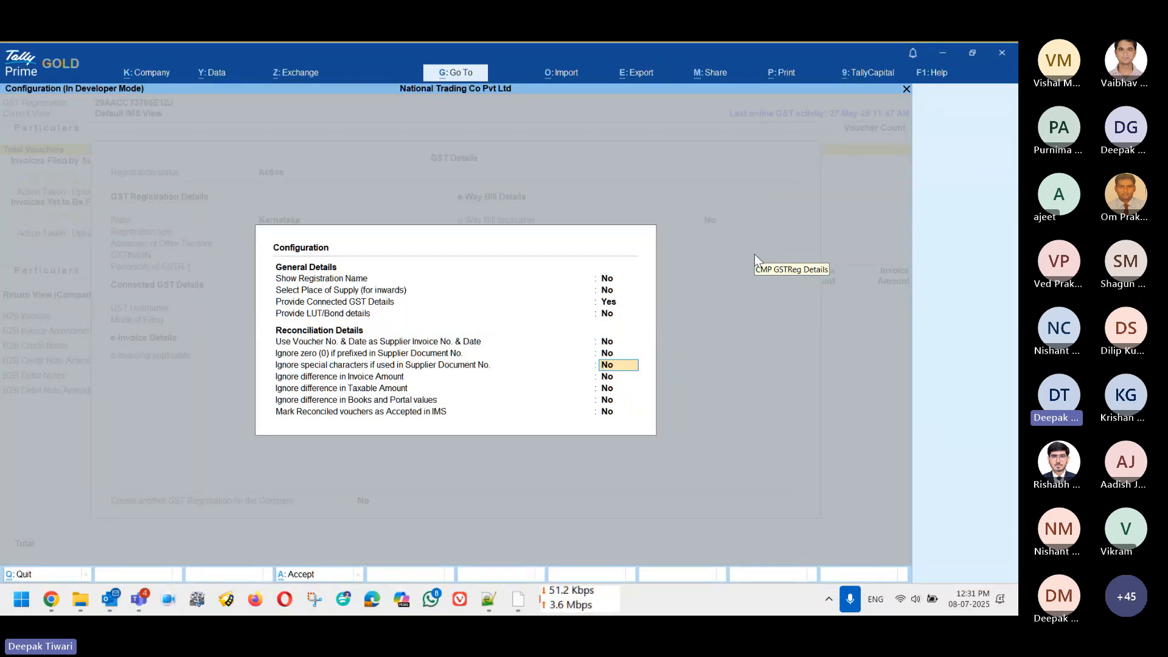
{"action": "key", "text": "Return"}
{"action": "key", "text": "Return"}
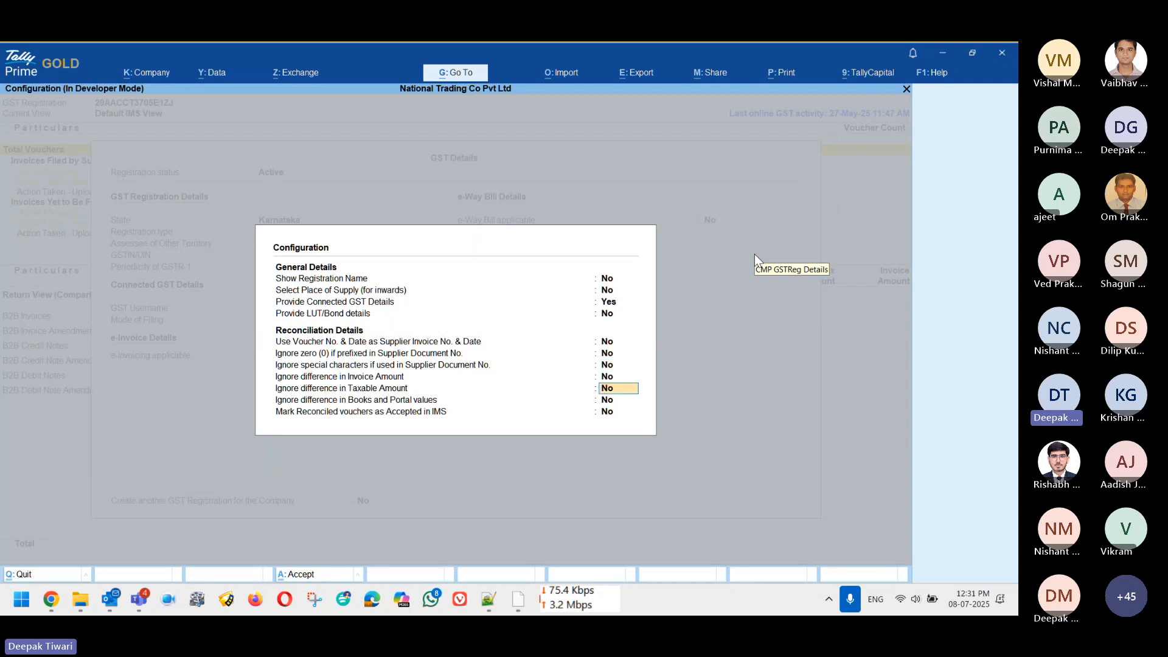
{"action": "key", "text": "Return"}
{"action": "key", "text": "Return"}
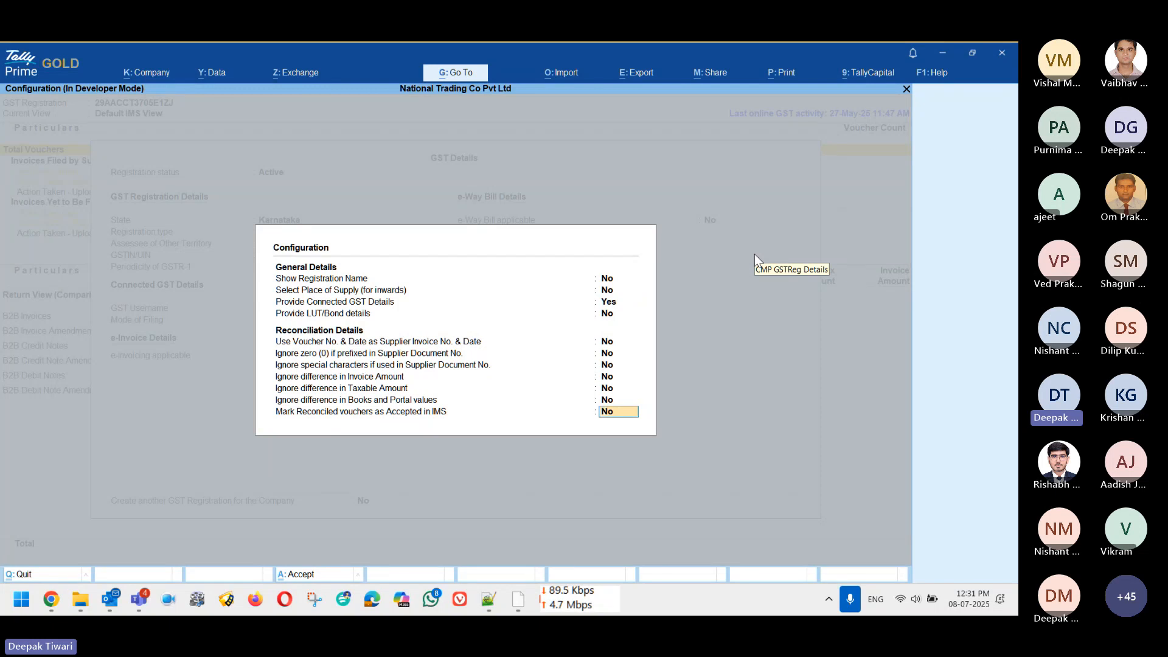
{"action": "type", "text": "yes"}
{"action": "key", "text": "Return"}
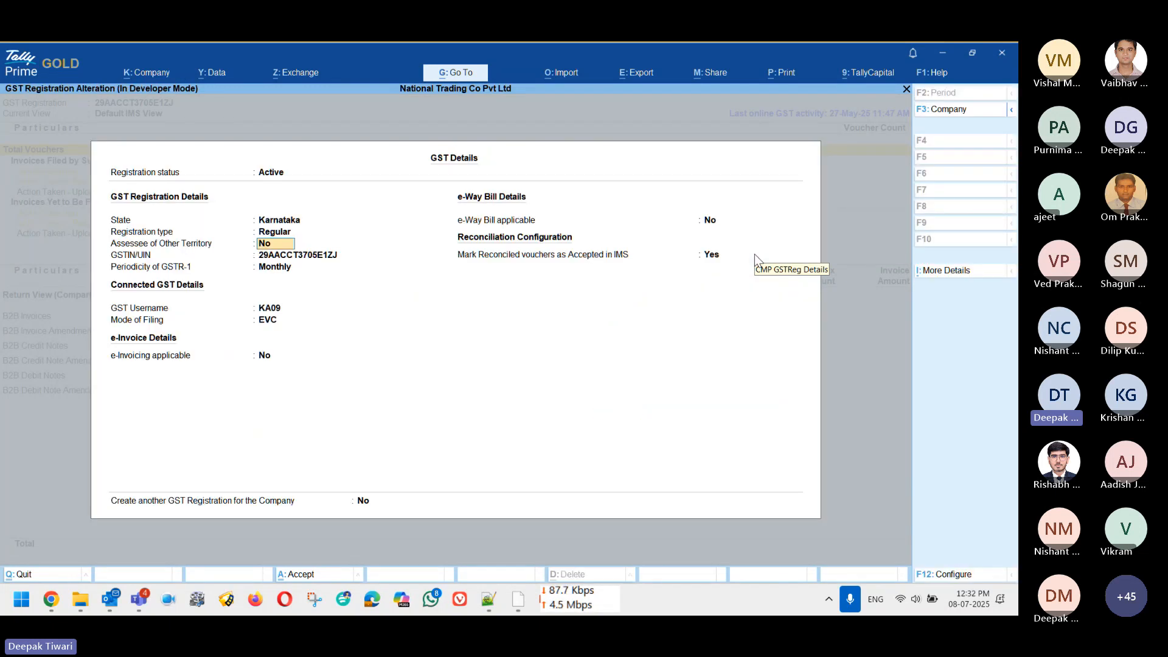
{"action": "key", "text": "ctrl+a"}
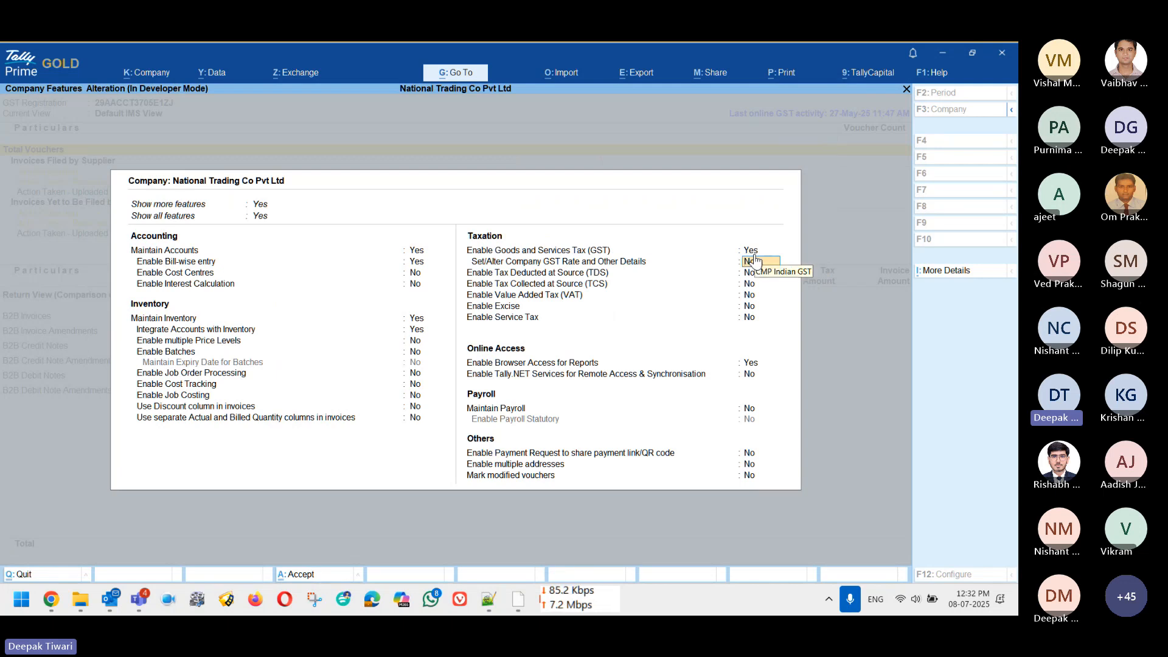
{"action": "key", "text": "ctrl+a"}
Step: From Gateway of Tally, start Download IMS Inward Invoices via Exchange > All GST Options
{"action": "key", "text": "Escape"}
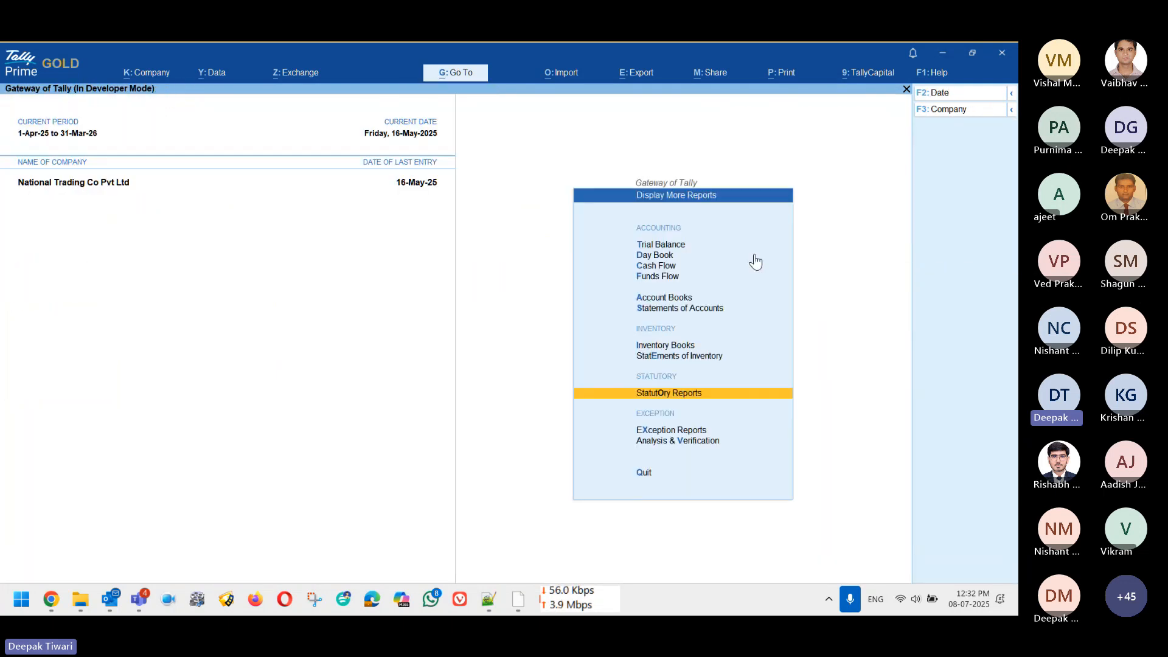
{"action": "key", "text": "alt+z"}
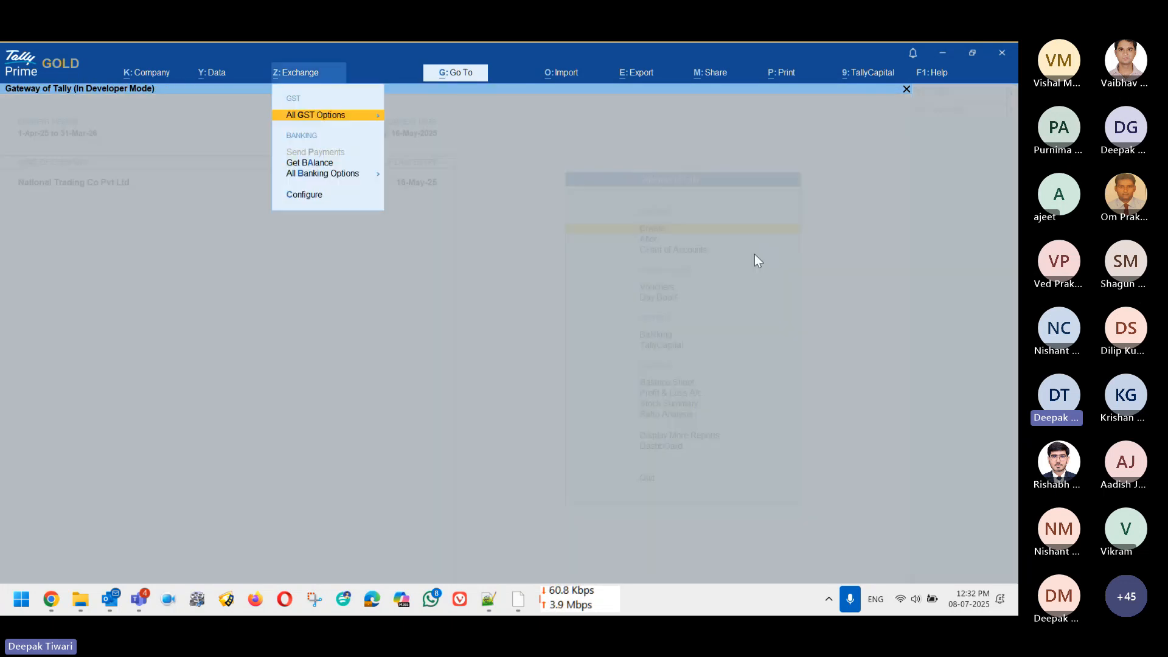
{"action": "key", "text": "Return"}
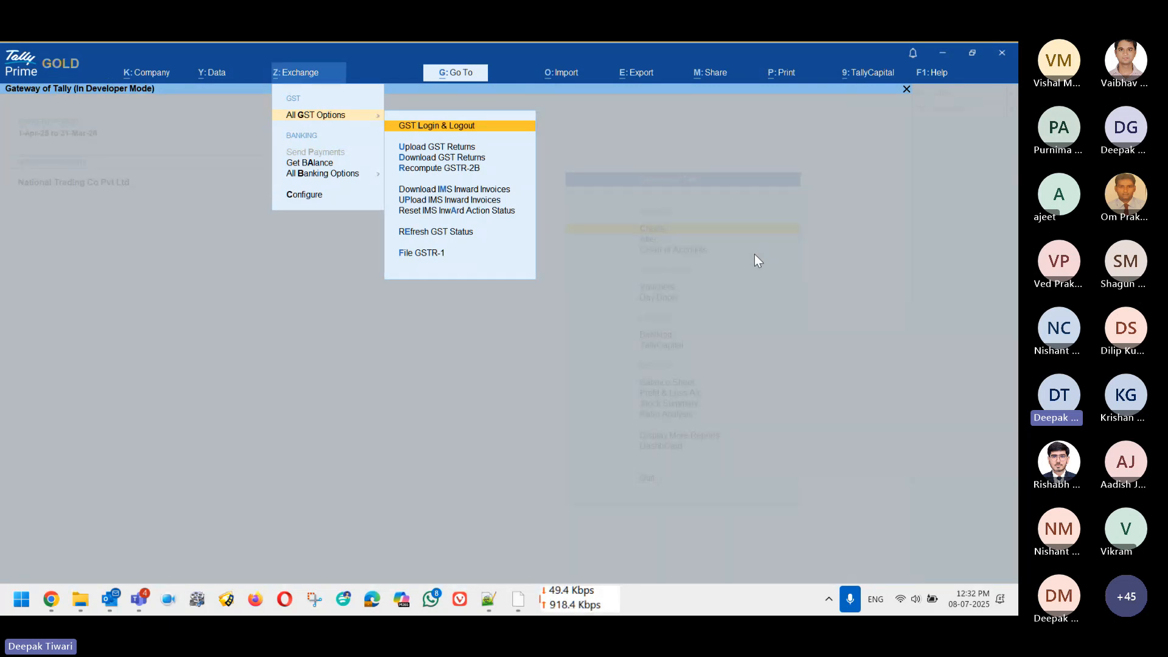
{"action": "key", "text": "Down"}
{"action": "key", "text": "Up"}
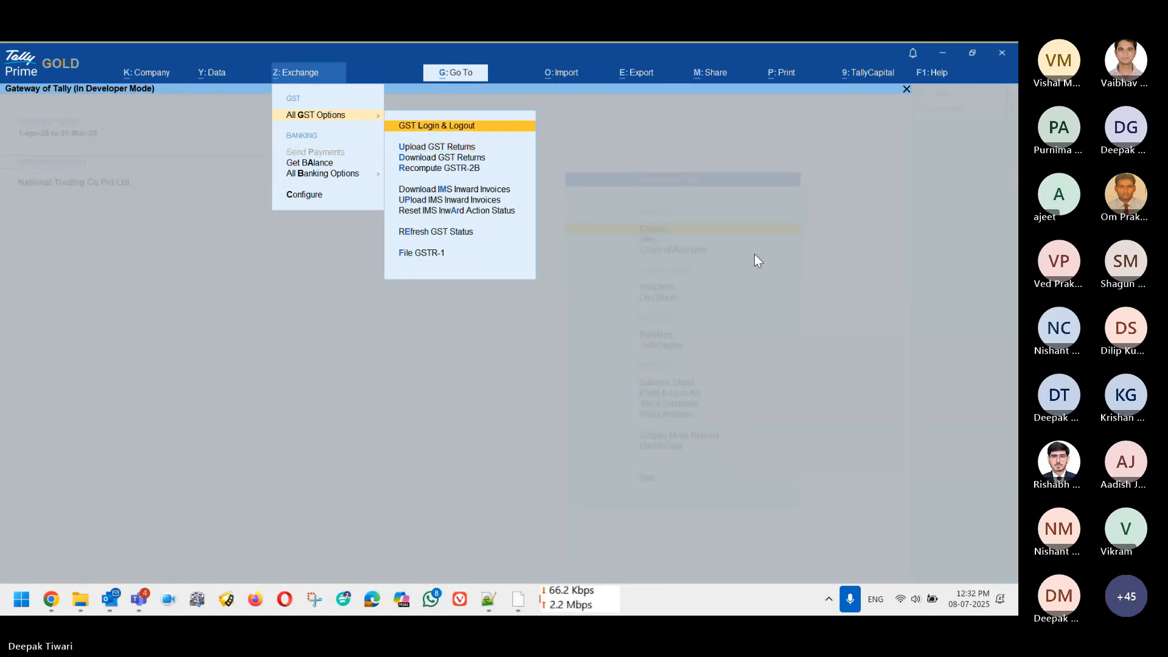
{"action": "key", "text": "Down"}
{"action": "key", "text": "Down"}
{"action": "key", "text": "Down"}
{"action": "key", "text": "Return"}
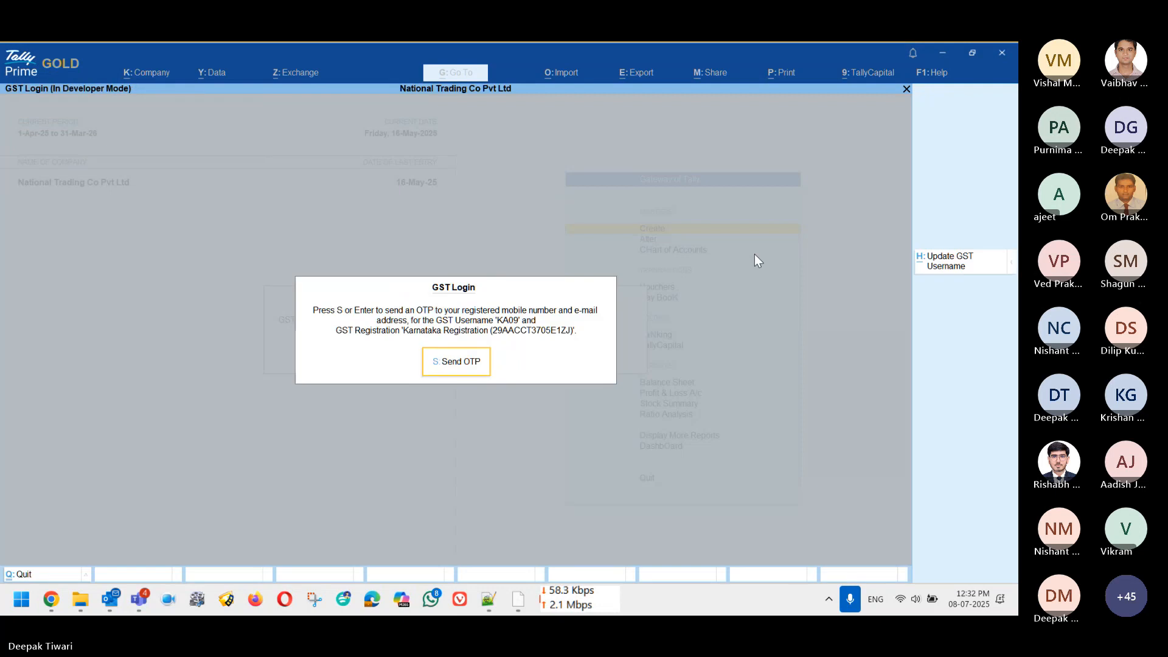
Step: Log in to the GST portal with an OTP and finish the Karnataka Registration download
{"action": "key", "text": "Return"}
{"action": "type", "text": "123456"}
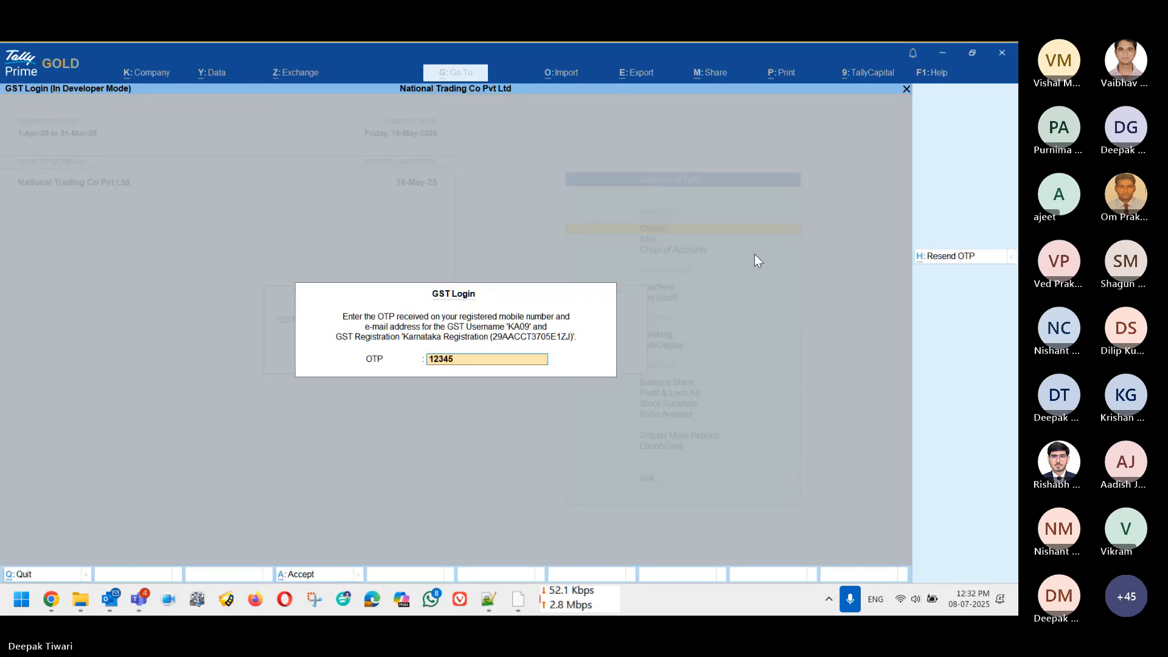
{"action": "key", "text": "Return"}
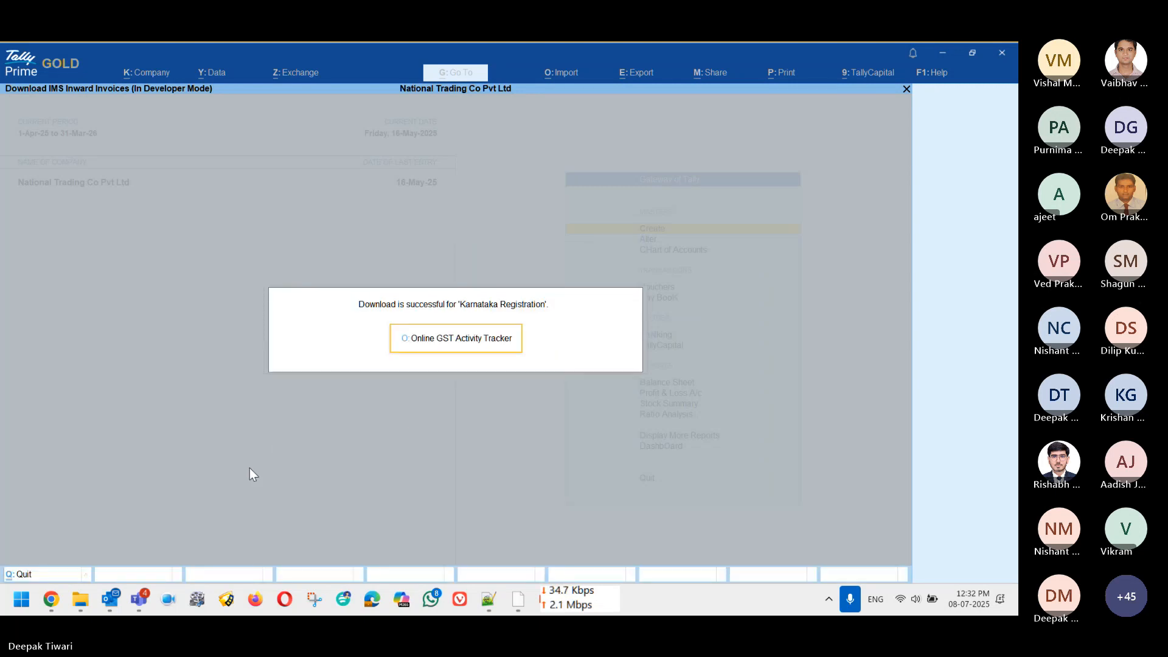
{"action": "key", "text": "alt"}
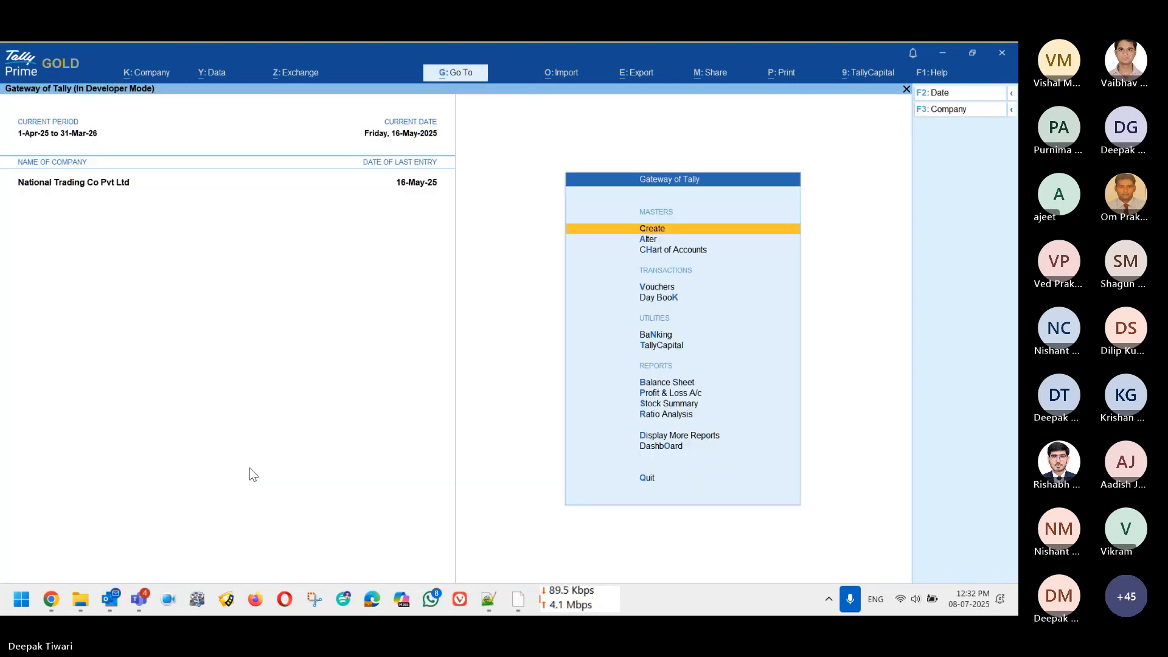
Step: Open the Invoice Management System (IMS) report under Statutory Reports > GST Reports
{"action": "key", "text": "d"}
{"action": "key", "text": "o"}
{"action": "key", "text": "Return"}
{"action": "key", "text": "Up"}
{"action": "key", "text": "Up"}
{"action": "key", "text": "Up"}
{"action": "key", "text": "Up"}
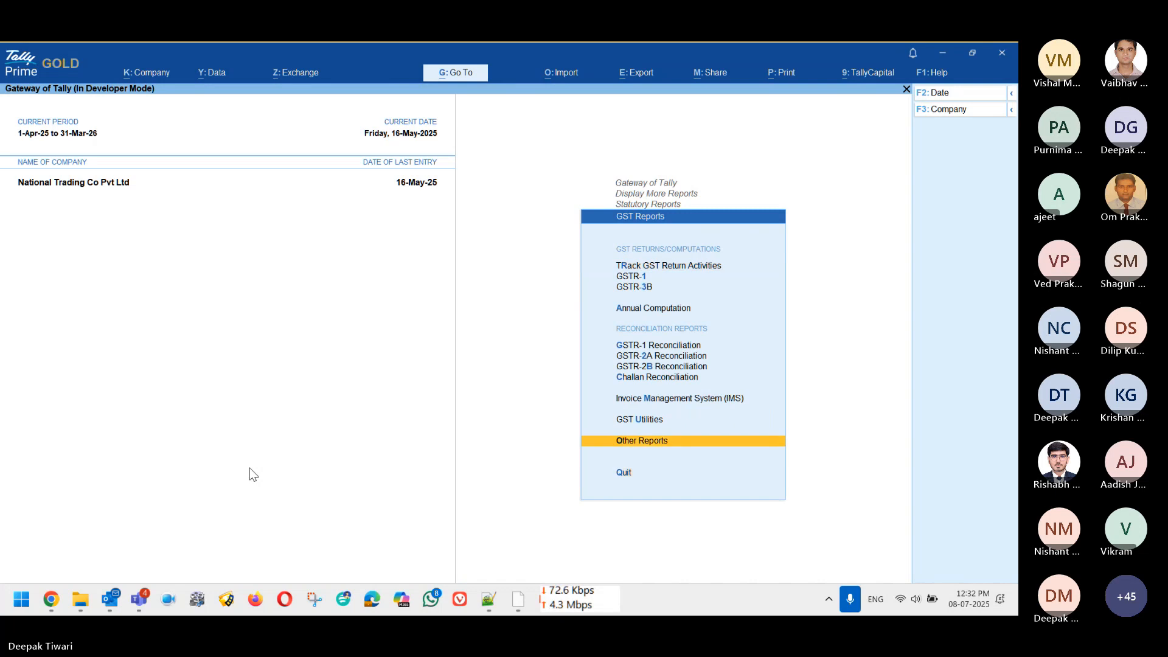
{"action": "key", "text": "Return"}
Step: Open Invoices Filed by Supplier – Action Required and browse the Jagadish and VJ Traders invoices
{"action": "key", "text": "Down"}
{"action": "key", "text": "Down"}
{"action": "key", "text": "Down"}
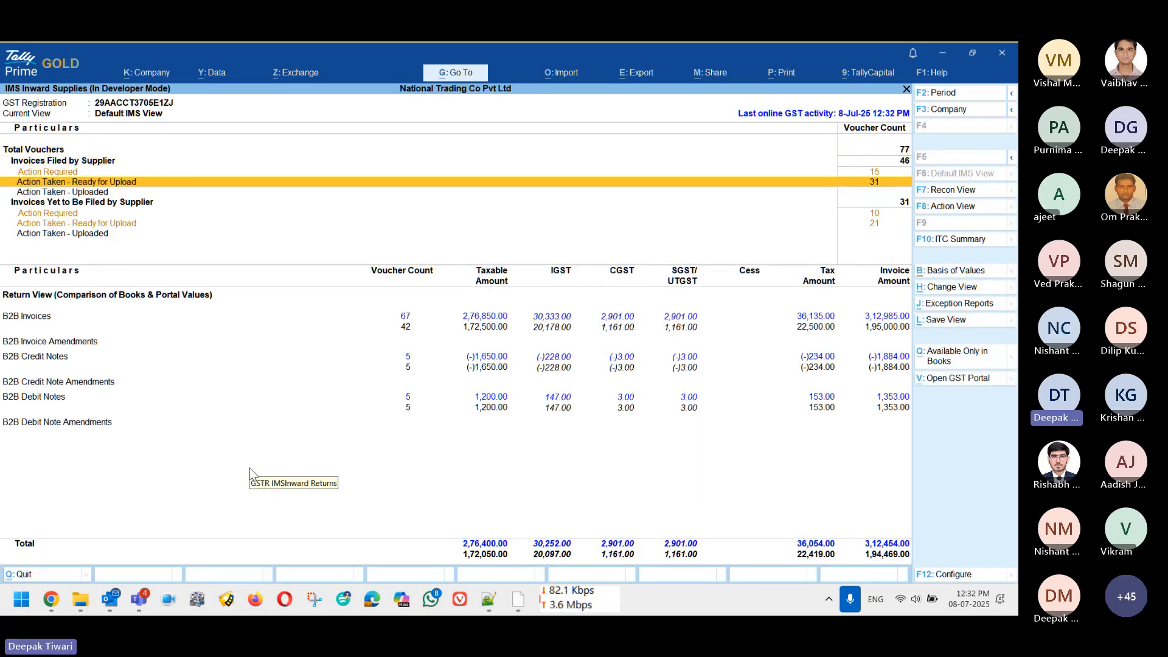
{"action": "key", "text": "Up"}
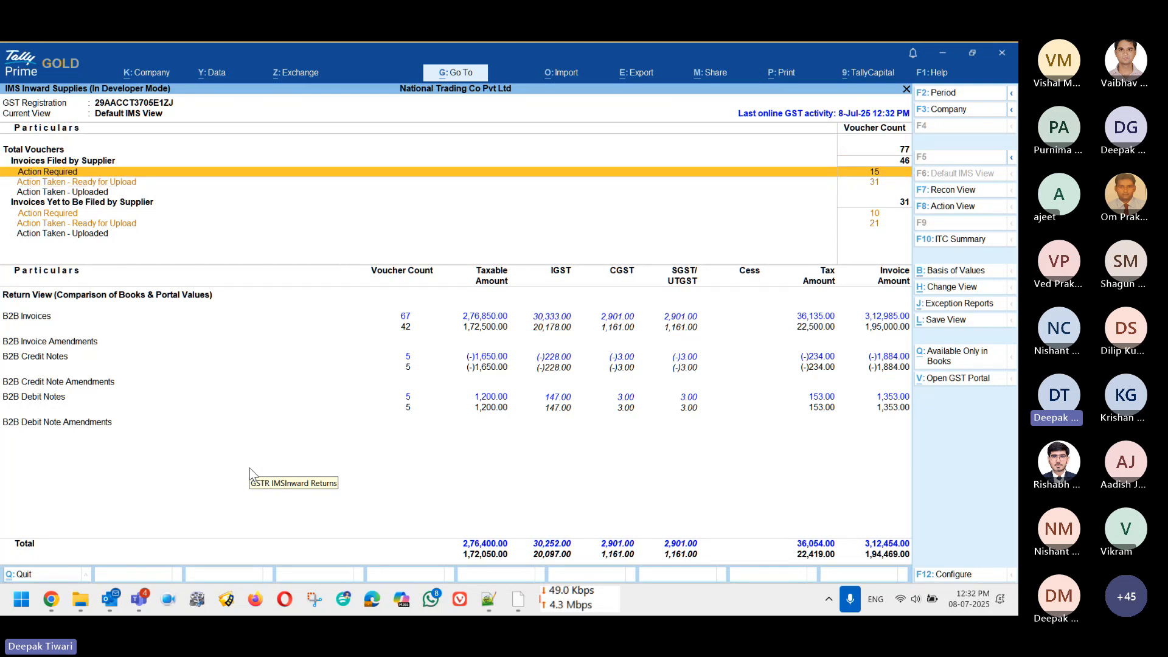
{"action": "key", "text": "Down"}
{"action": "key", "text": "Up"}
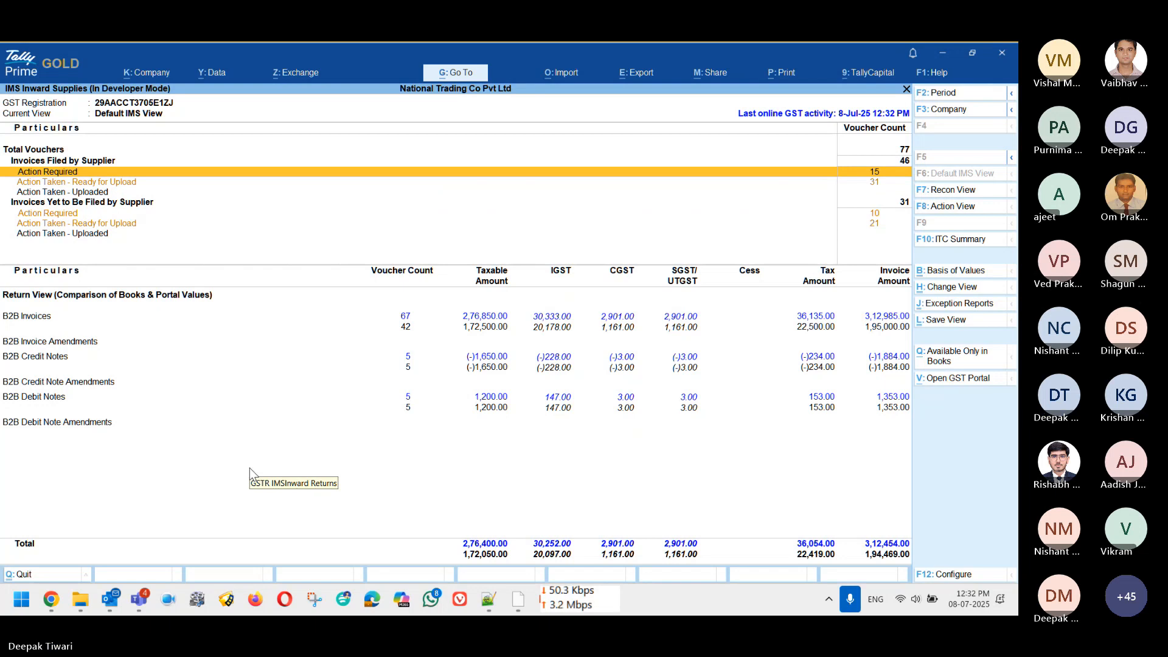
{"action": "key", "text": "Return"}
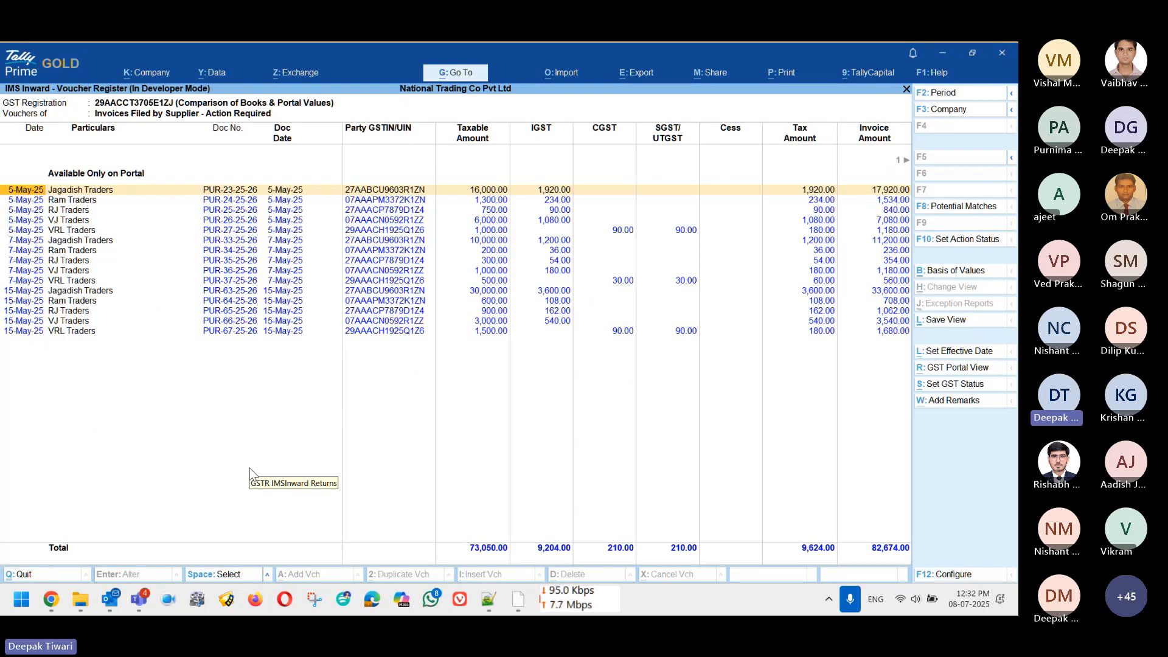
{"action": "key", "text": "Down"}
{"action": "key", "text": "Down"}
{"action": "key", "text": "Down"}
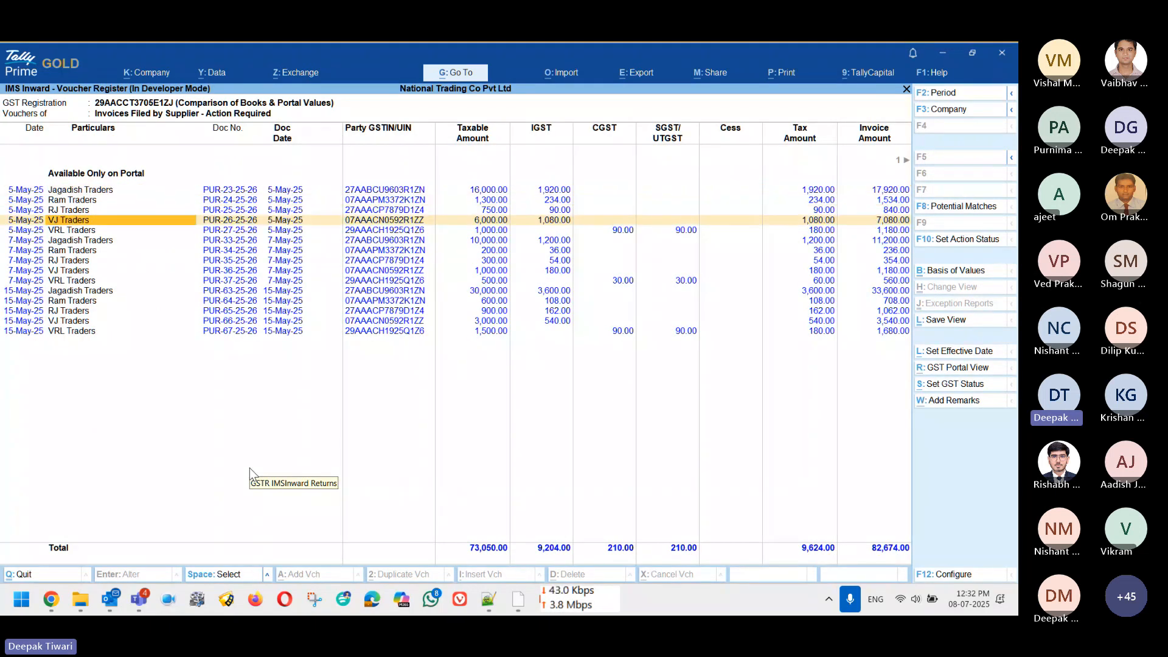
{"action": "key", "text": "Up"}
{"action": "key", "text": "Up"}
{"action": "key", "text": "Up"}
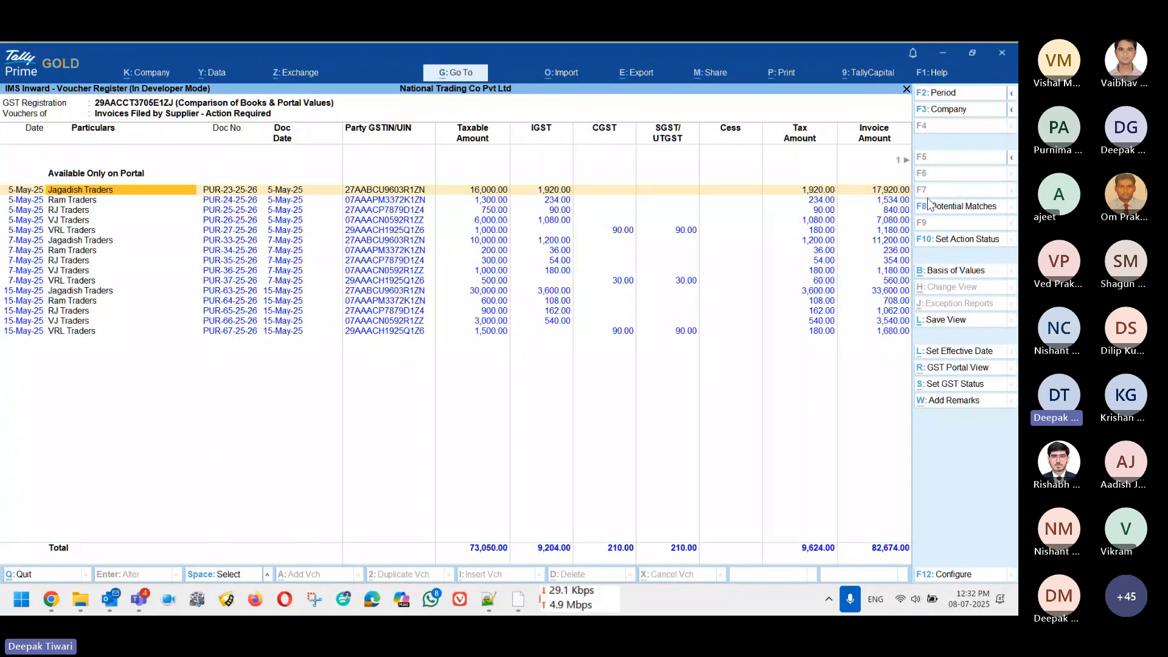
Step: Show Potential Matches for the current period and compare the two Jagadish Traders rows
{"action": "left_click", "coordinate": [973, 210]}
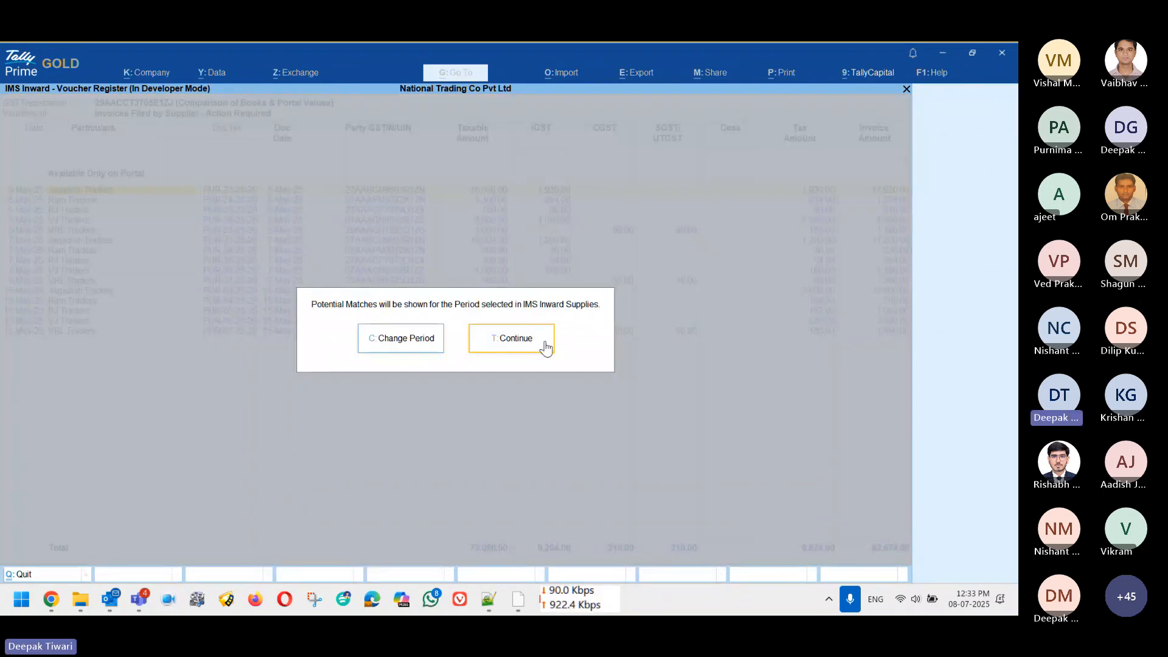
{"action": "left_click", "coordinate": [546, 344]}
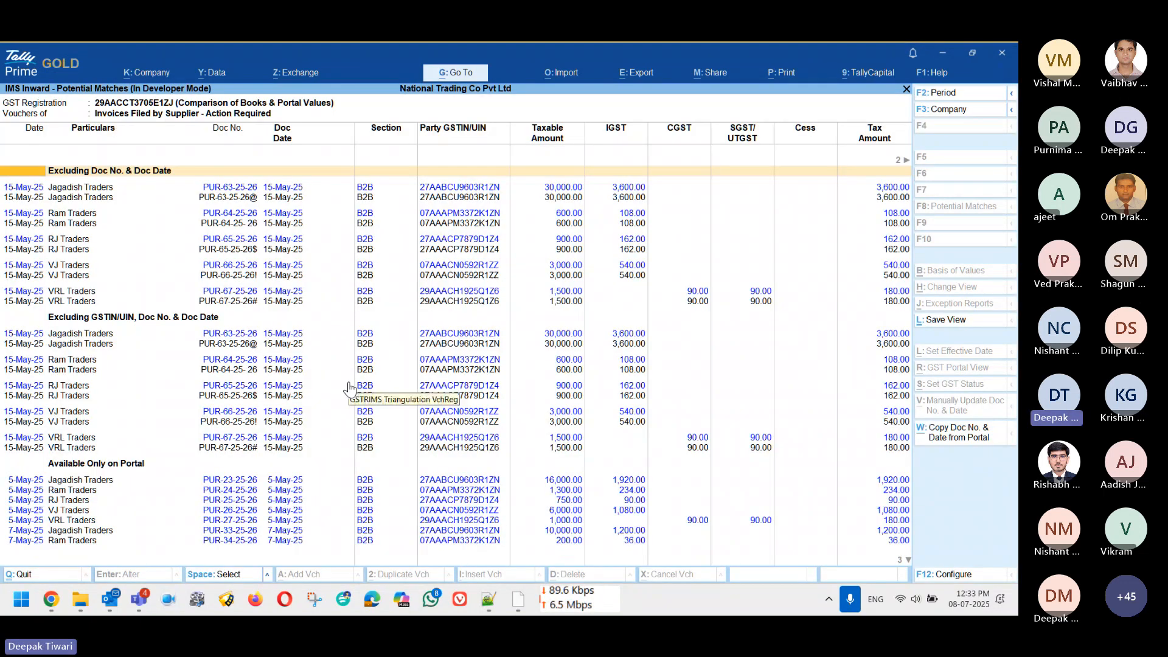
{"action": "key", "text": "Down"}
{"action": "key", "text": "Down"}
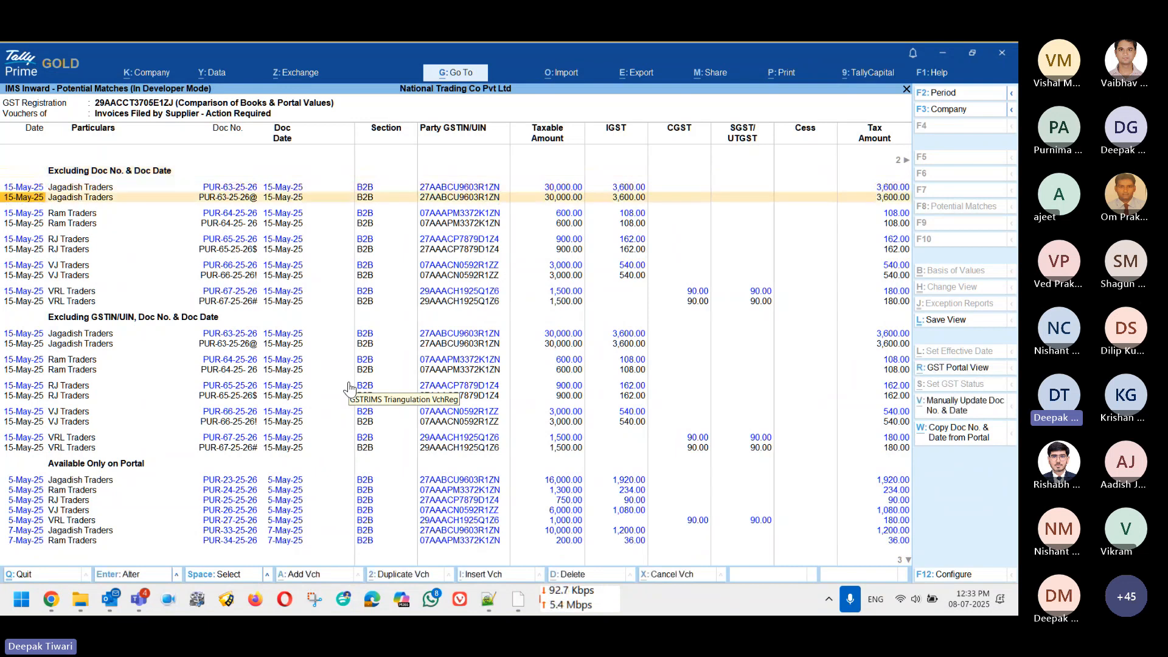
{"action": "key", "text": "Up"}
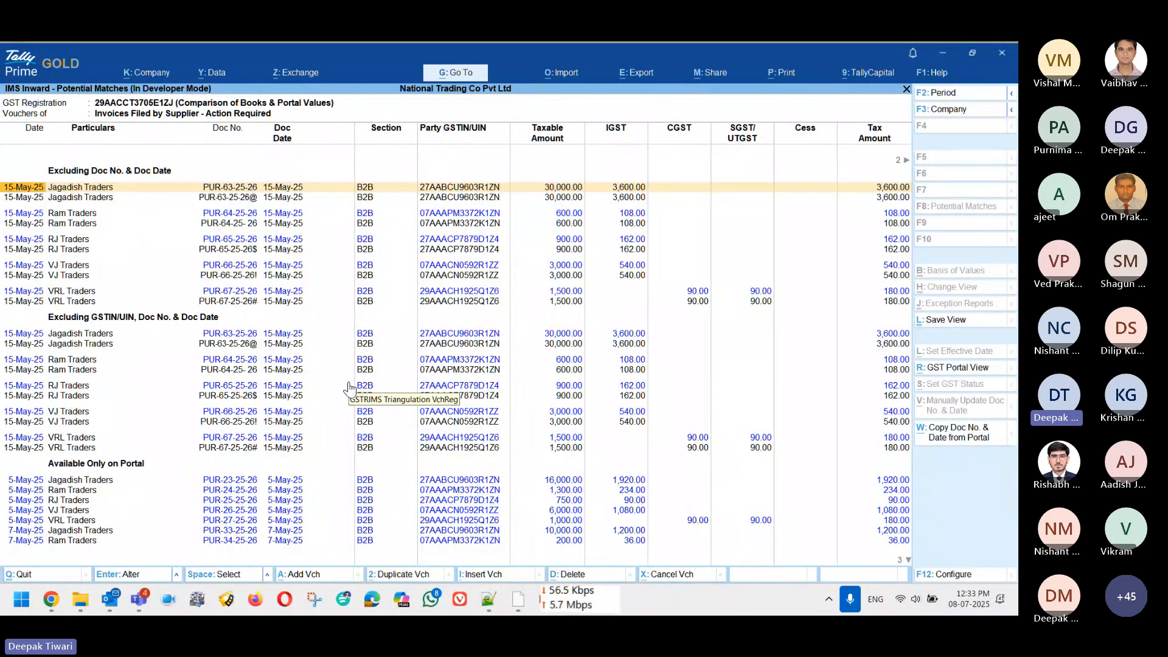
{"action": "key", "text": "Down"}
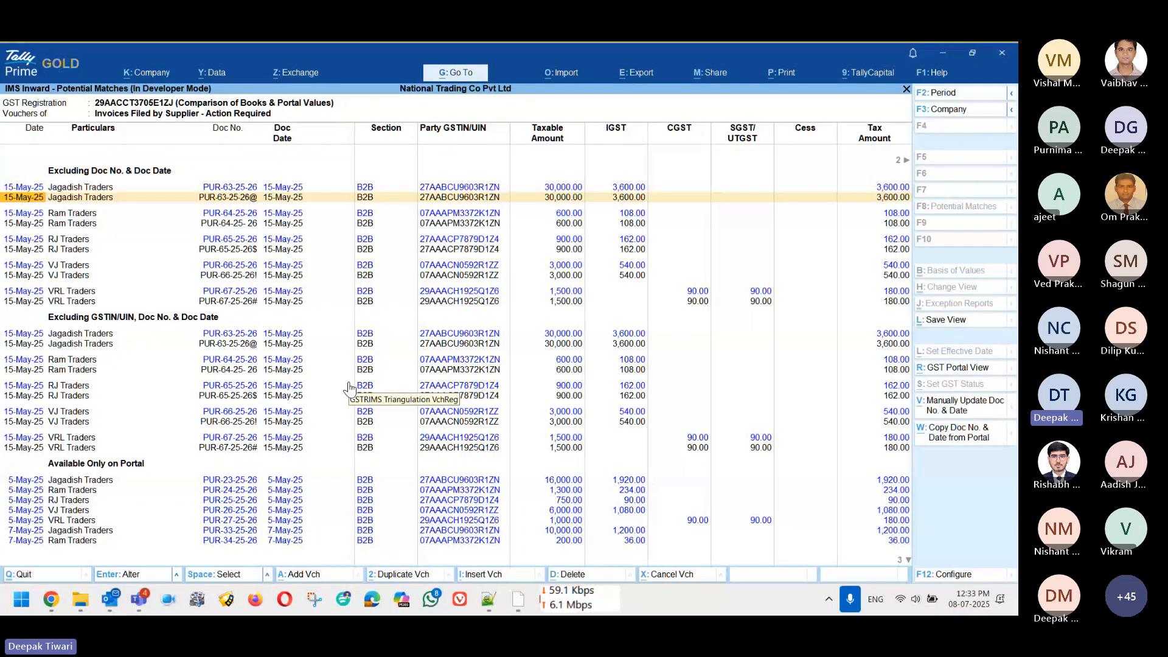
{"action": "key", "text": "Up"}
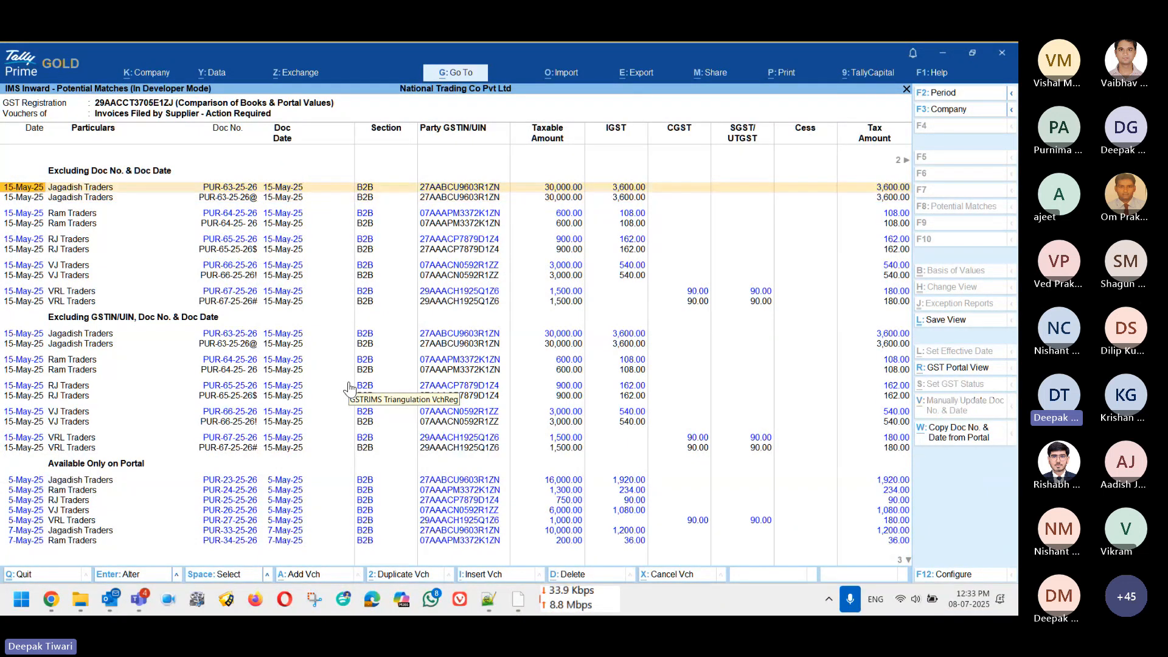
{"action": "key", "text": "Down"}
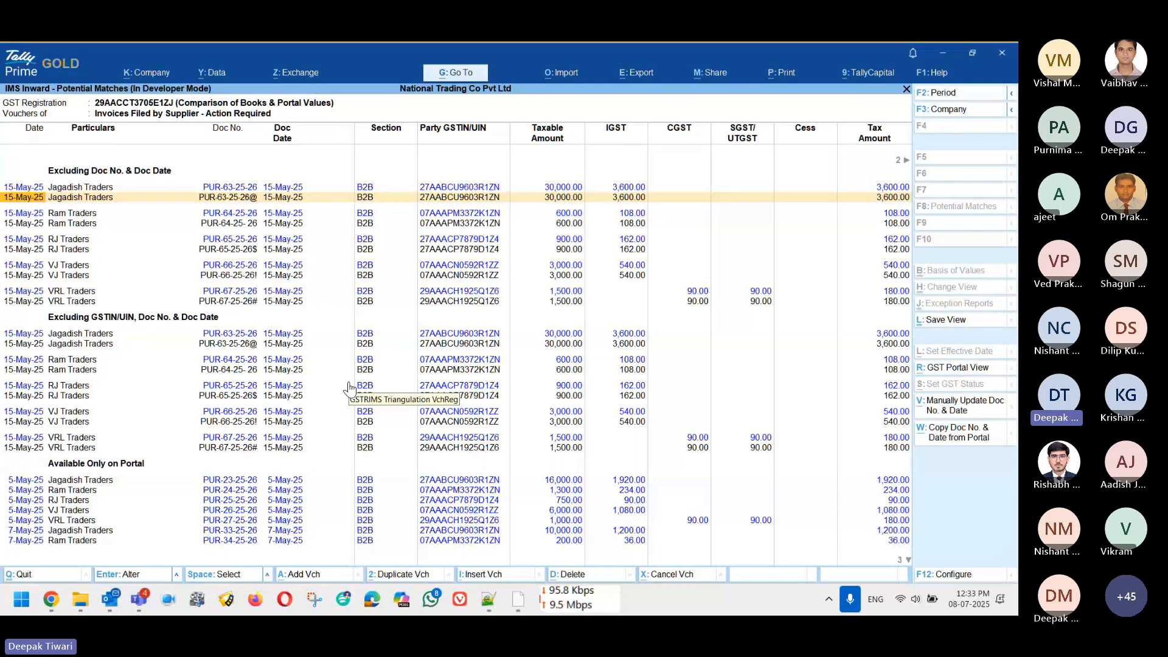
{"action": "key", "text": "Up"}
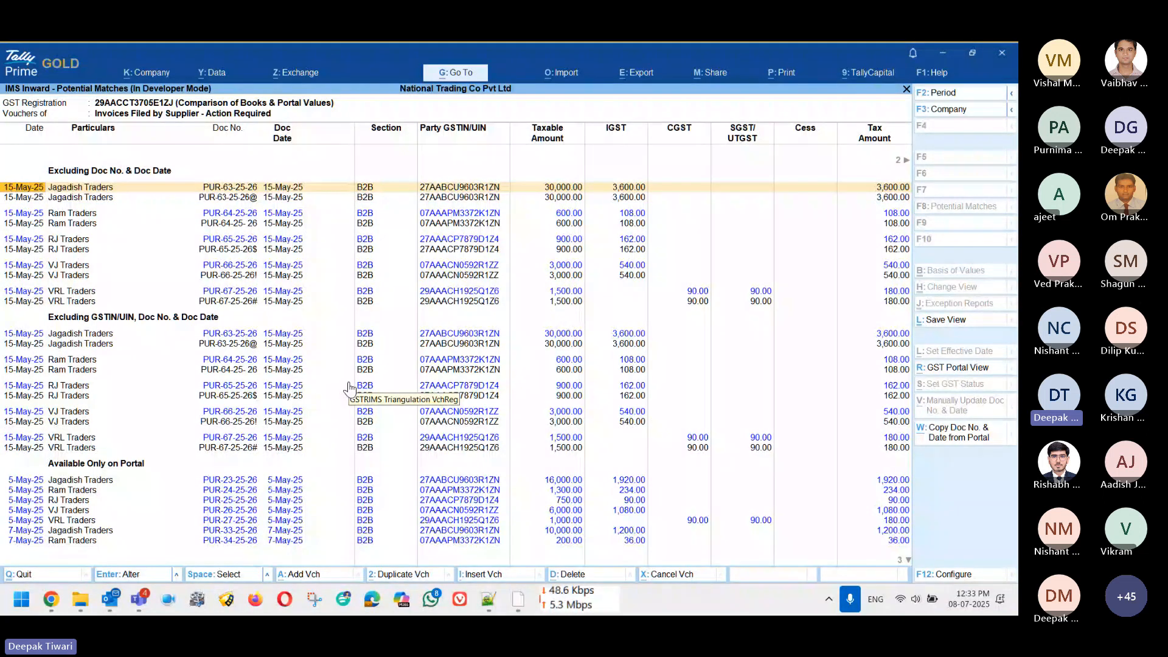
Step: Review the remaining matched pairs, including RJ Traders, then return to the Action Required register
{"action": "key", "text": "Down"}
{"action": "key", "text": "Down"}
{"action": "key", "text": "Down"}
{"action": "key", "text": "Down"}
{"action": "key", "text": "Down"}
{"action": "key", "text": "Down"}
{"action": "key", "text": "Down"}
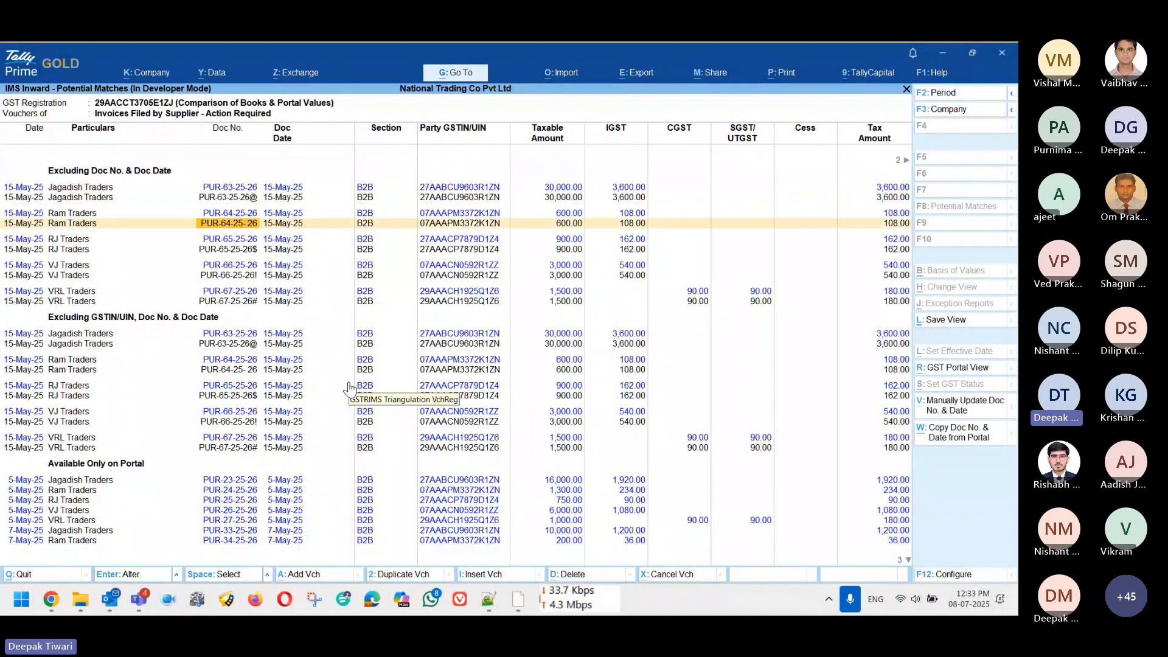
{"action": "key", "text": "Down"}
{"action": "key", "text": "Down"}
{"action": "key", "text": "Down"}
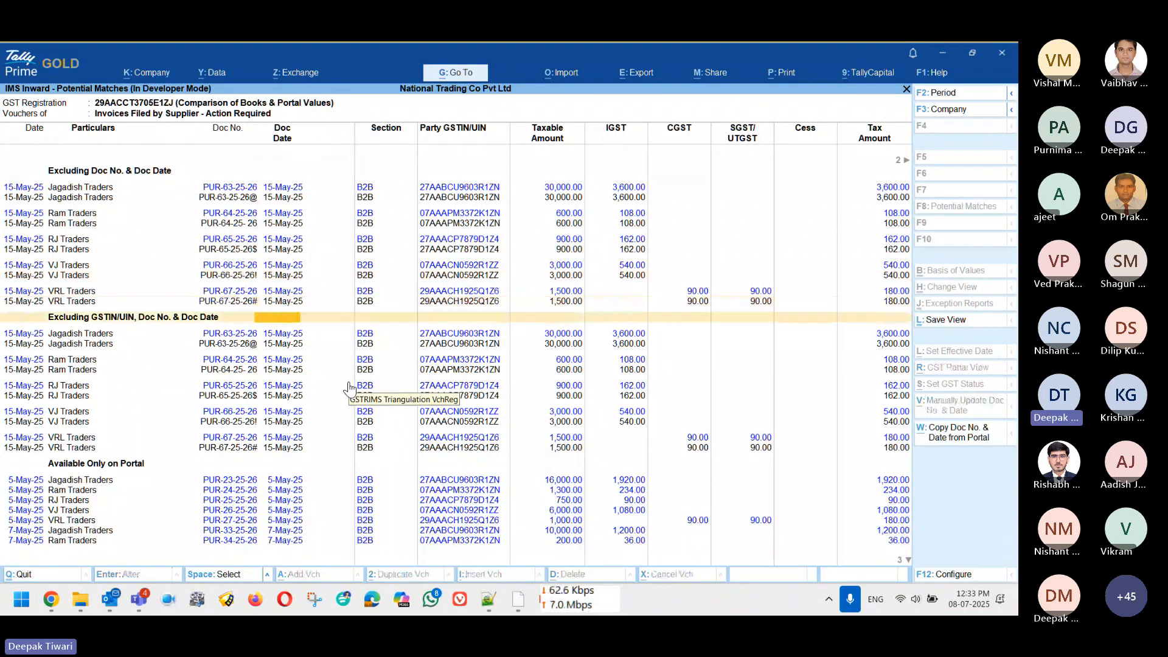
{"action": "key", "text": "Up"}
{"action": "key", "text": "Up"}
{"action": "key", "text": "Up"}
{"action": "key", "text": "Up"}
{"action": "key", "text": "Up"}
{"action": "key", "text": "Up"}
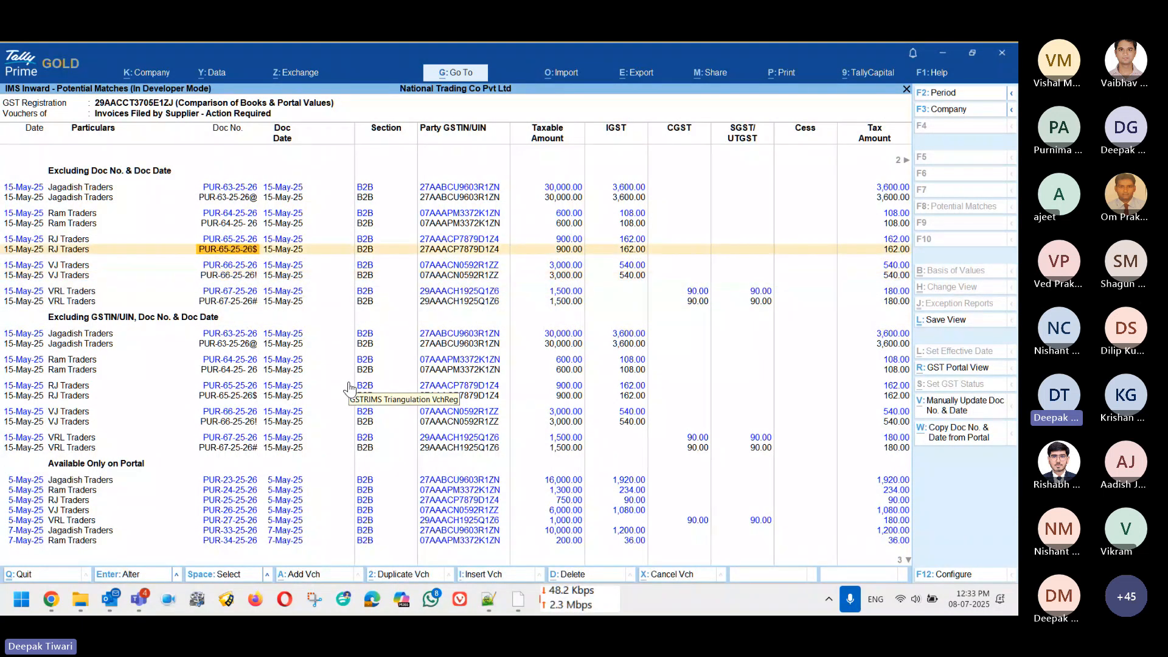
{"action": "key", "text": "Up"}
{"action": "key", "text": "Up"}
{"action": "key", "text": "Up"}
{"action": "key", "text": "Up"}
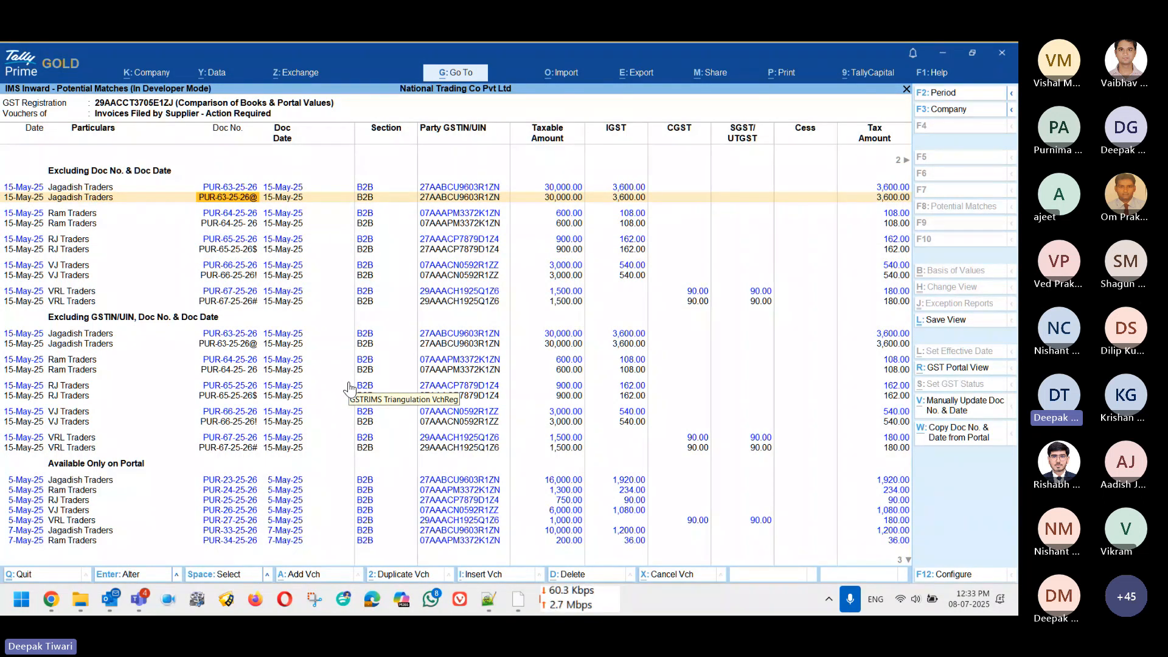
{"action": "key", "text": "Down"}
{"action": "key", "text": "Down"}
{"action": "key", "text": "Down"}
{"action": "key", "text": "Down"}
{"action": "key", "text": "Down"}
{"action": "key", "text": "Down"}
{"action": "key", "text": "Down"}
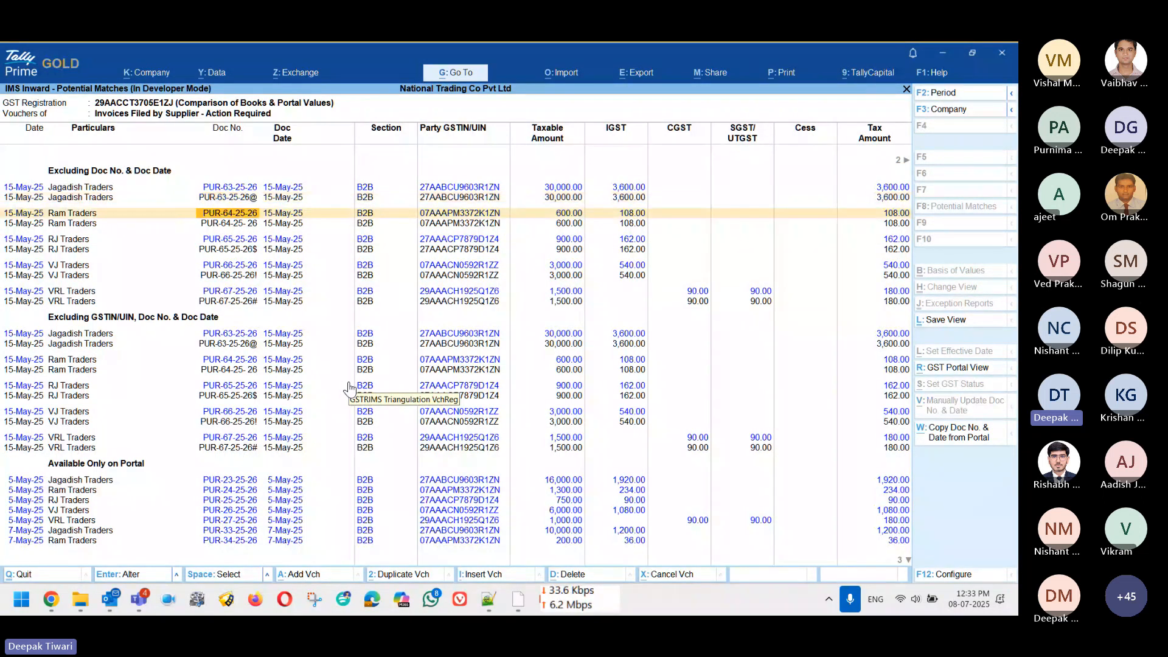
{"action": "key", "text": "Down"}
{"action": "key", "text": "Down"}
{"action": "key", "text": "Down"}
{"action": "key", "text": "Down"}
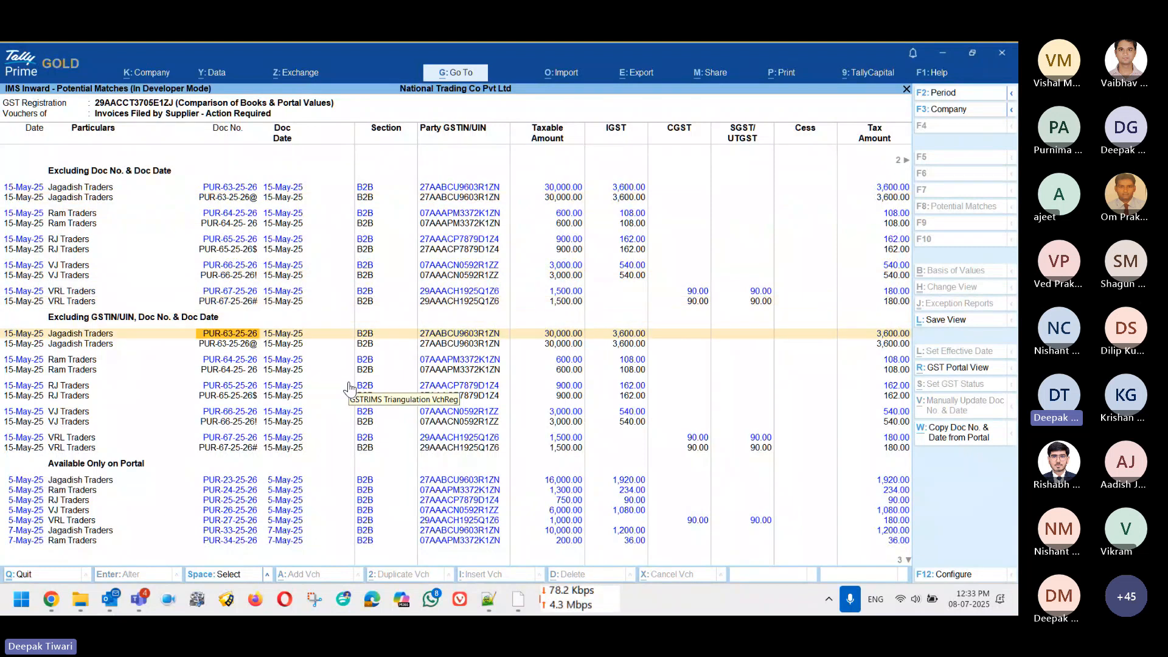
{"action": "key", "text": "Up"}
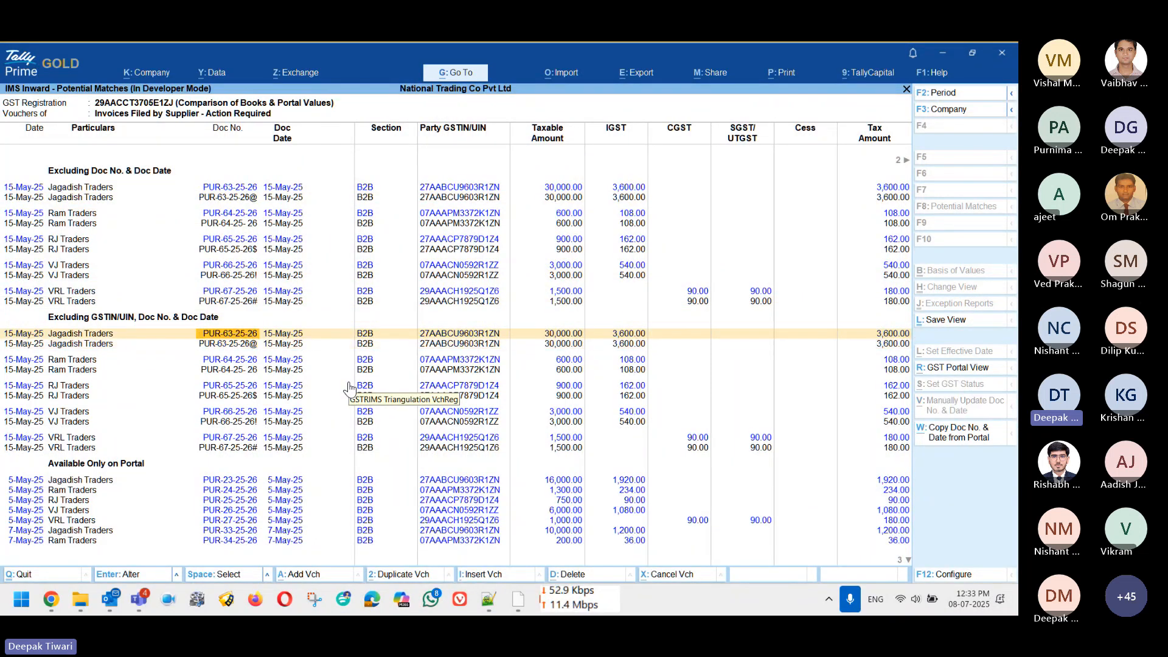
{"action": "key", "text": "Down"}
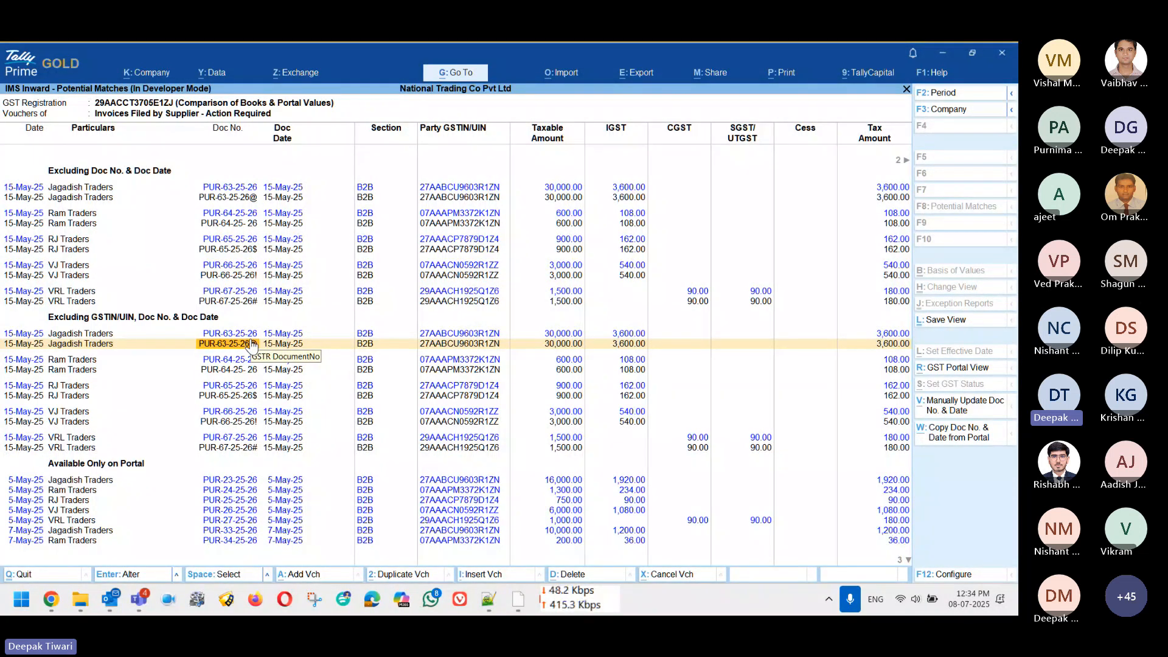
{"action": "key", "text": "Escape"}
{"action": "key", "text": "Return"}
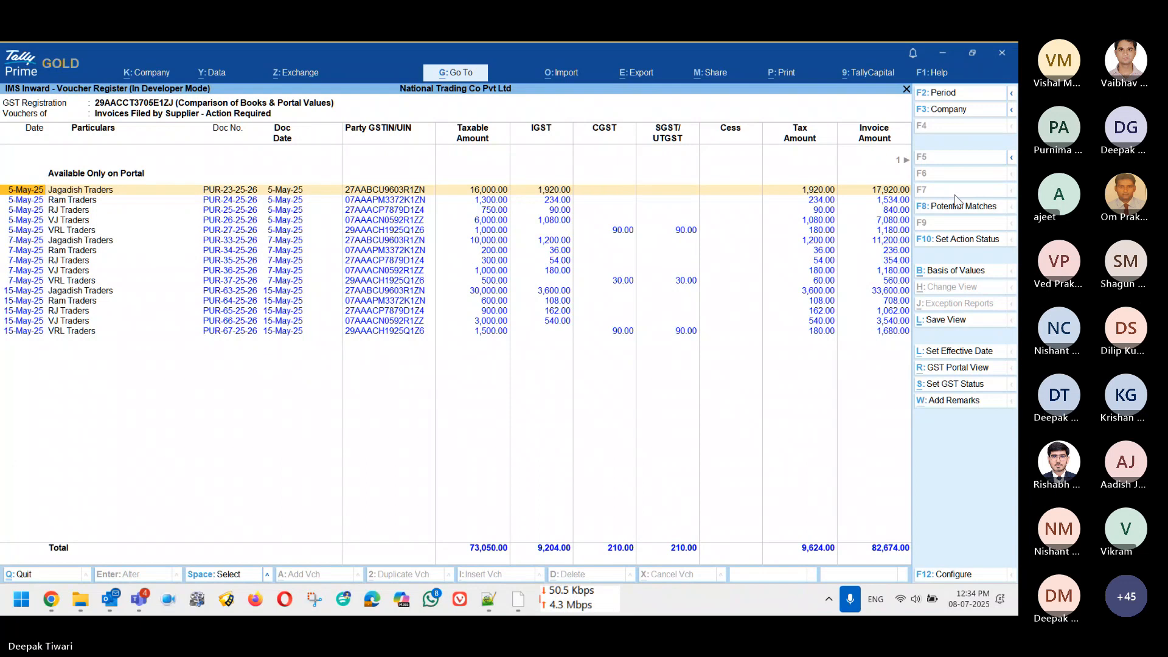
Step: In Potential Matches, copy the portal doc number and date into Jagadish Traders' PUR-63-25-26
{"action": "left_click", "coordinate": [956, 205]}
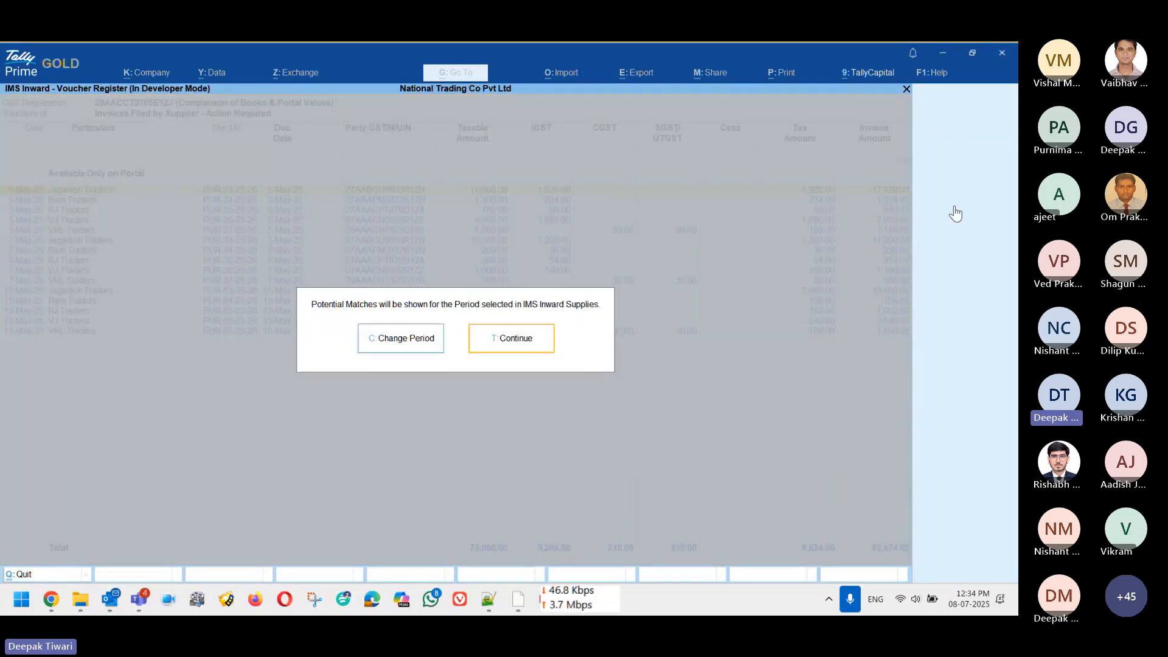
{"action": "key", "text": "Return"}
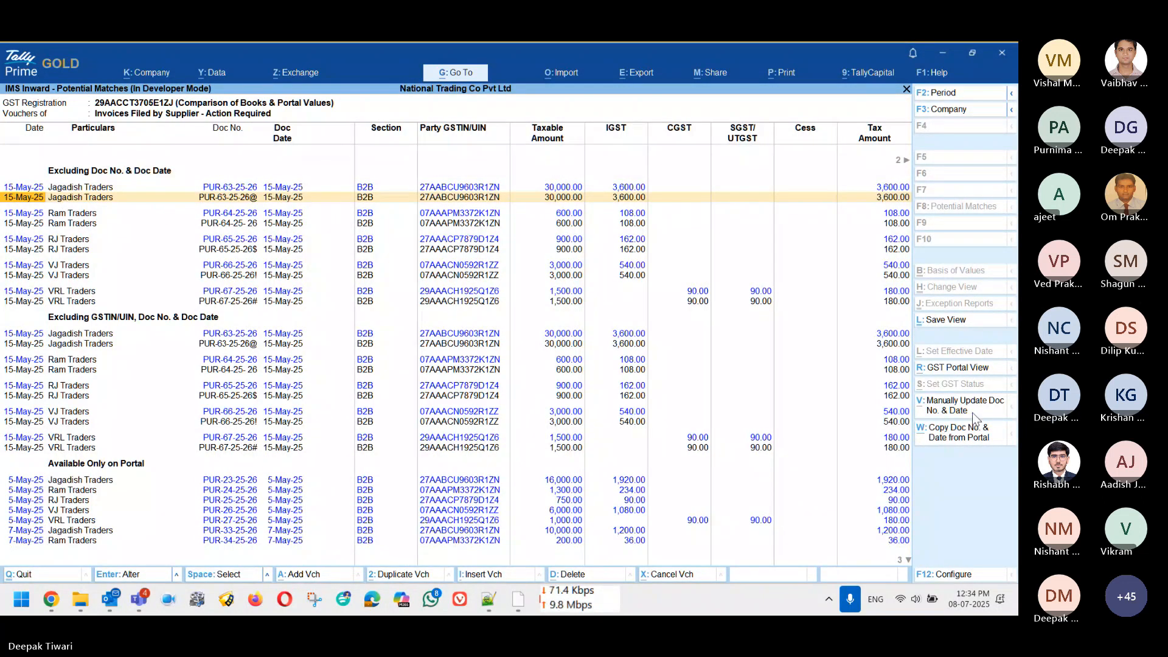
{"action": "key", "text": "Up"}
{"action": "key", "text": "space"}
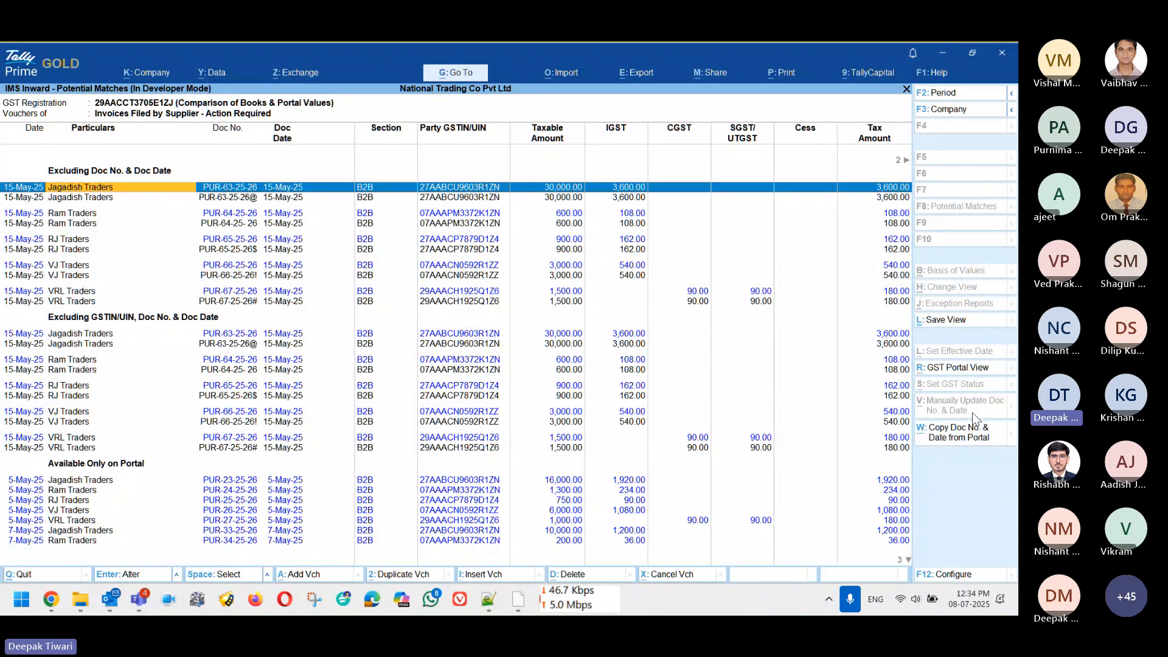
{"action": "left_click", "coordinate": [973, 420]}
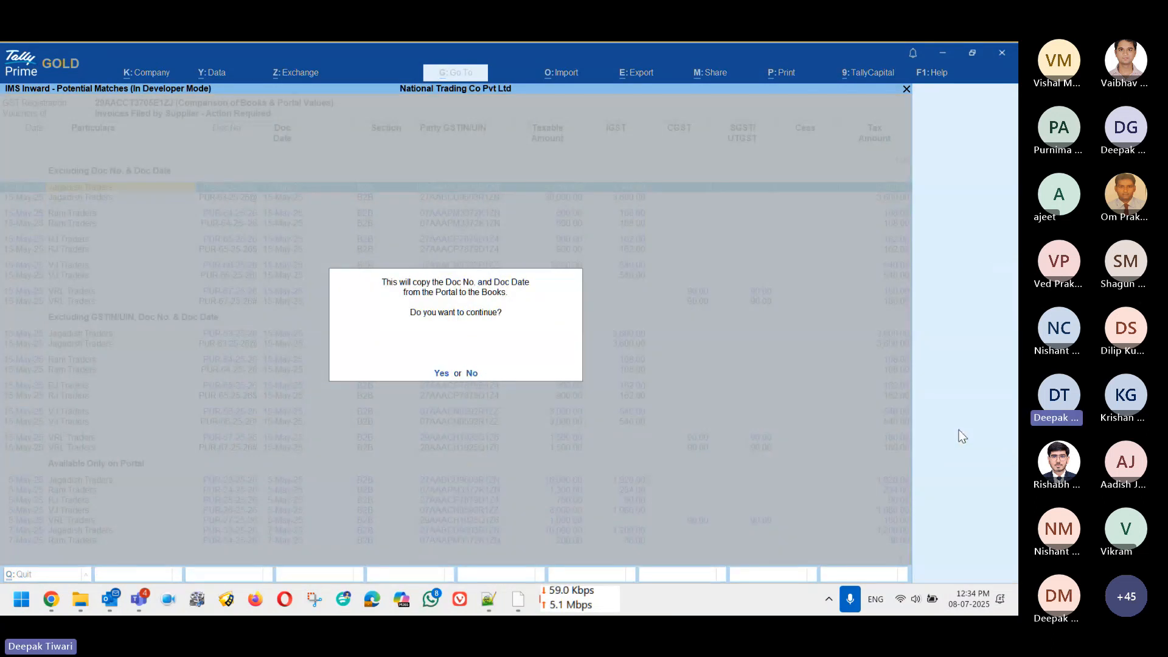
{"action": "left_click", "coordinate": [443, 375]}
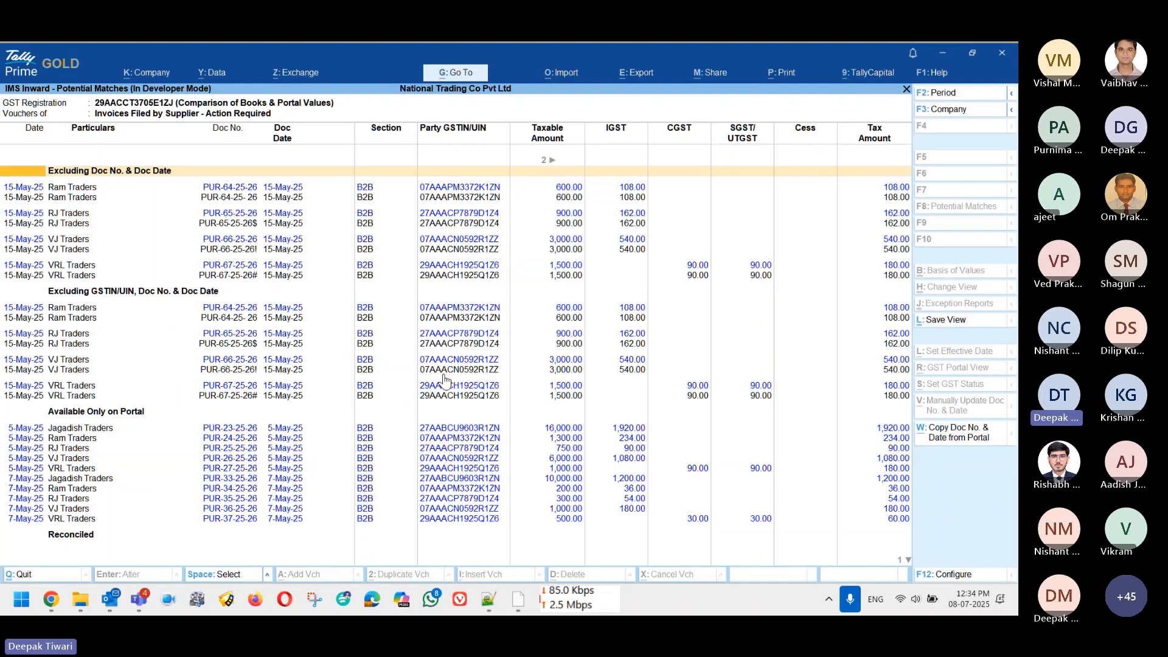
Step: Back in Action Required, check Jagadish Traders' invoice now listed under Reconciled
{"action": "key", "text": "Escape"}
{"action": "key", "text": "Return"}
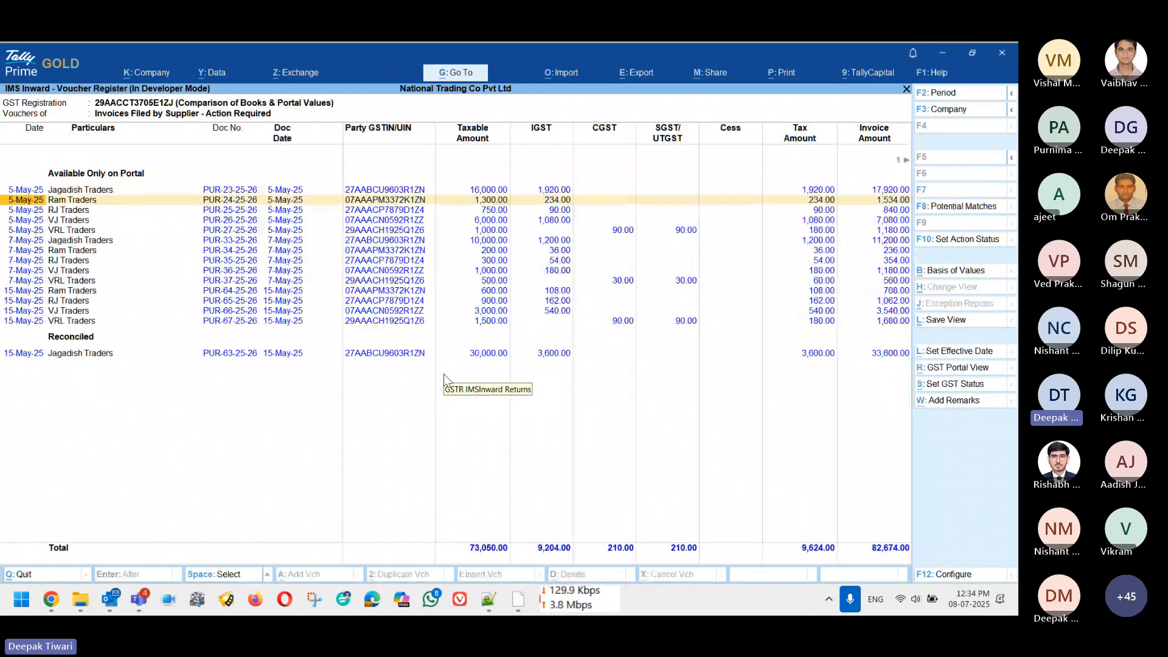
{"action": "key", "text": "Down"}
{"action": "key", "text": "Down"}
{"action": "key", "text": "Down"}
{"action": "key", "text": "Down"}
{"action": "key", "text": "Down"}
{"action": "key", "text": "Down"}
{"action": "key", "text": "Down"}
{"action": "key", "text": "Down"}
{"action": "key", "text": "Down"}
{"action": "key", "text": "Down"}
{"action": "key", "text": "Down"}
{"action": "key", "text": "Down"}
{"action": "key", "text": "Down"}
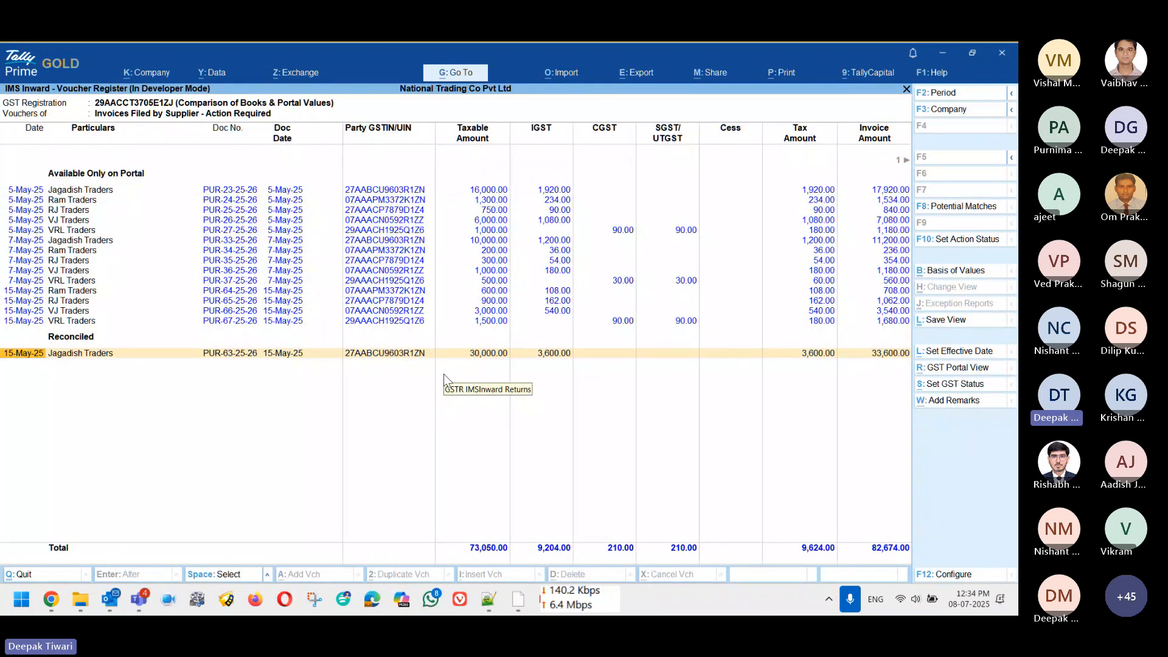
{"action": "key", "text": "Up"}
{"action": "key", "text": "Up"}
{"action": "key", "text": "Up"}
{"action": "key", "text": "Up"}
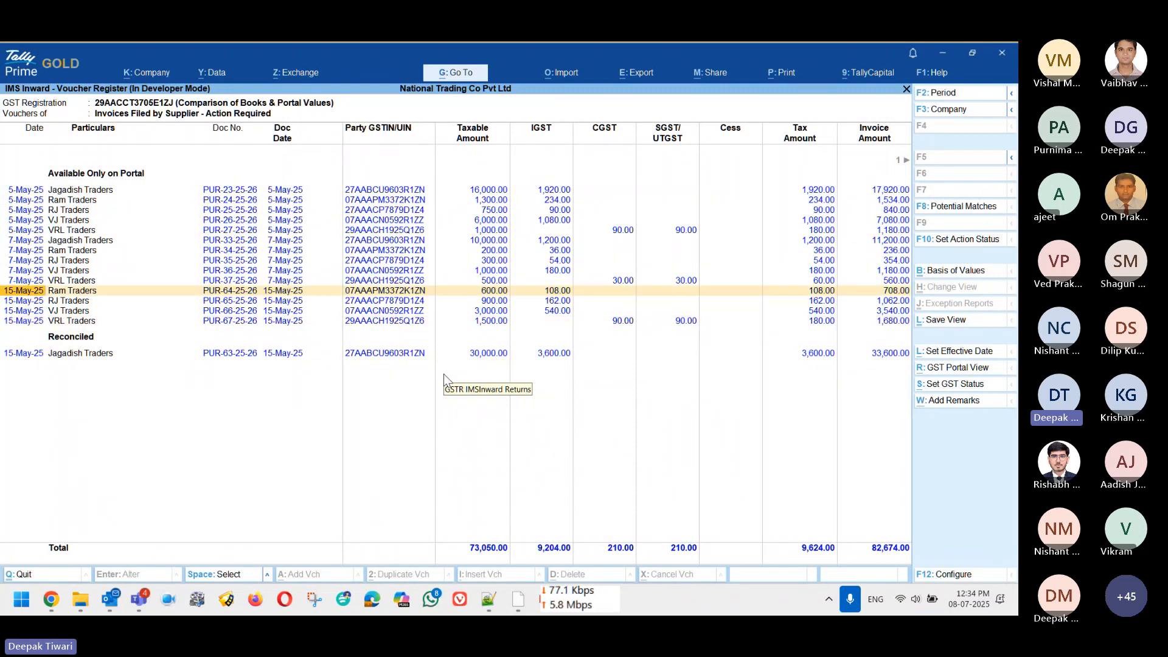
{"action": "key", "text": "Down"}
{"action": "key", "text": "Down"}
{"action": "key", "text": "Down"}
{"action": "key", "text": "Down"}
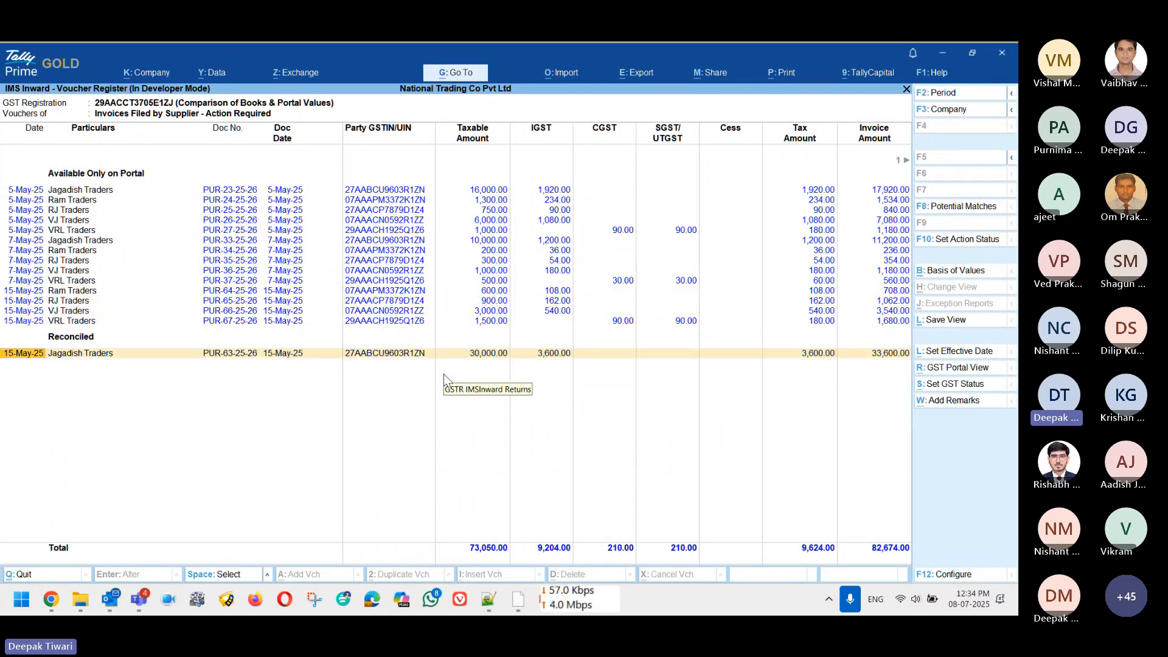
Step: Set Jagadish Traders' reconciled PUR-63-25-26 to Accepted and reopen the Action Required register
{"action": "key", "text": "space"}
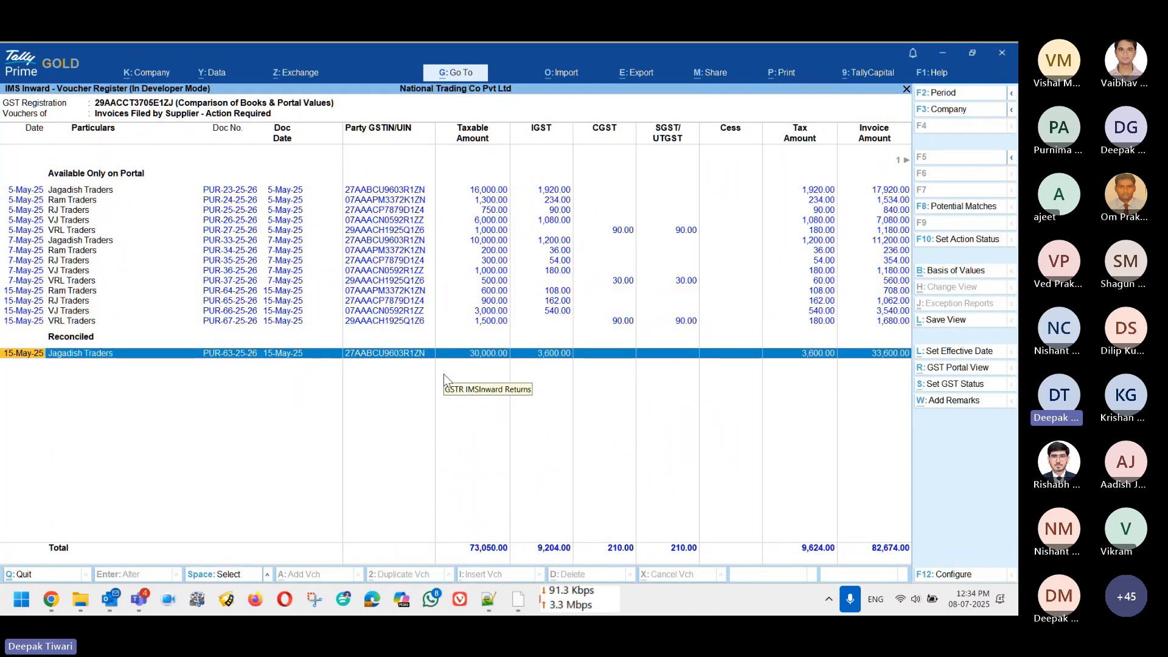
{"action": "left_click", "coordinate": [990, 240]}
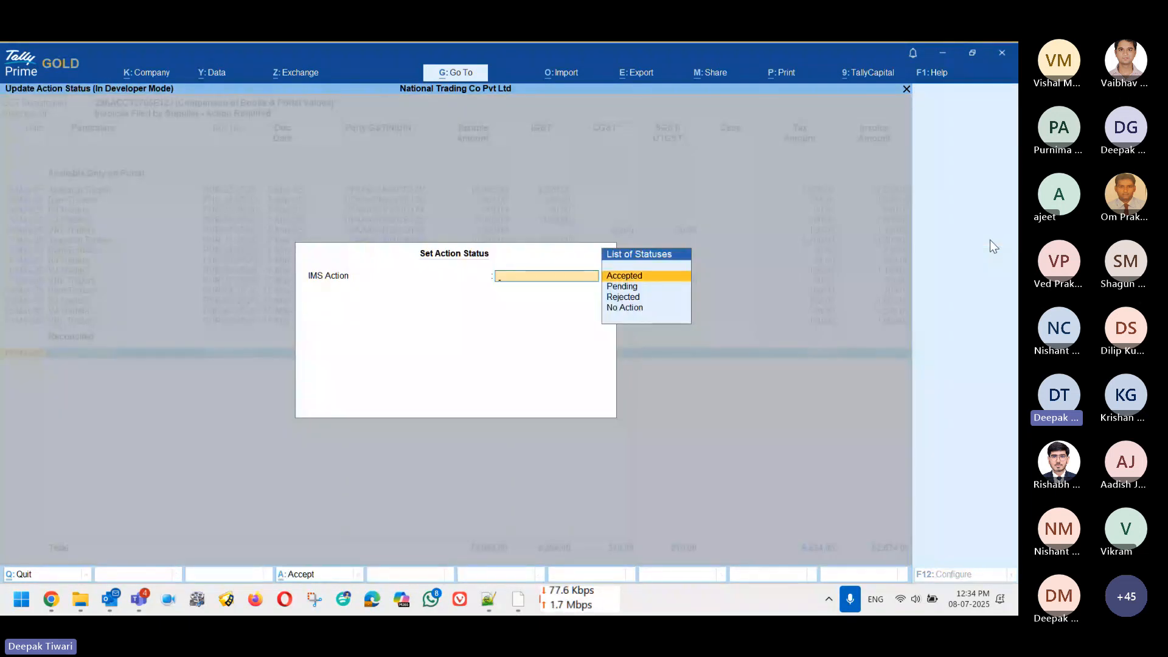
{"action": "key", "text": "Return"}
{"action": "key", "text": "Return"}
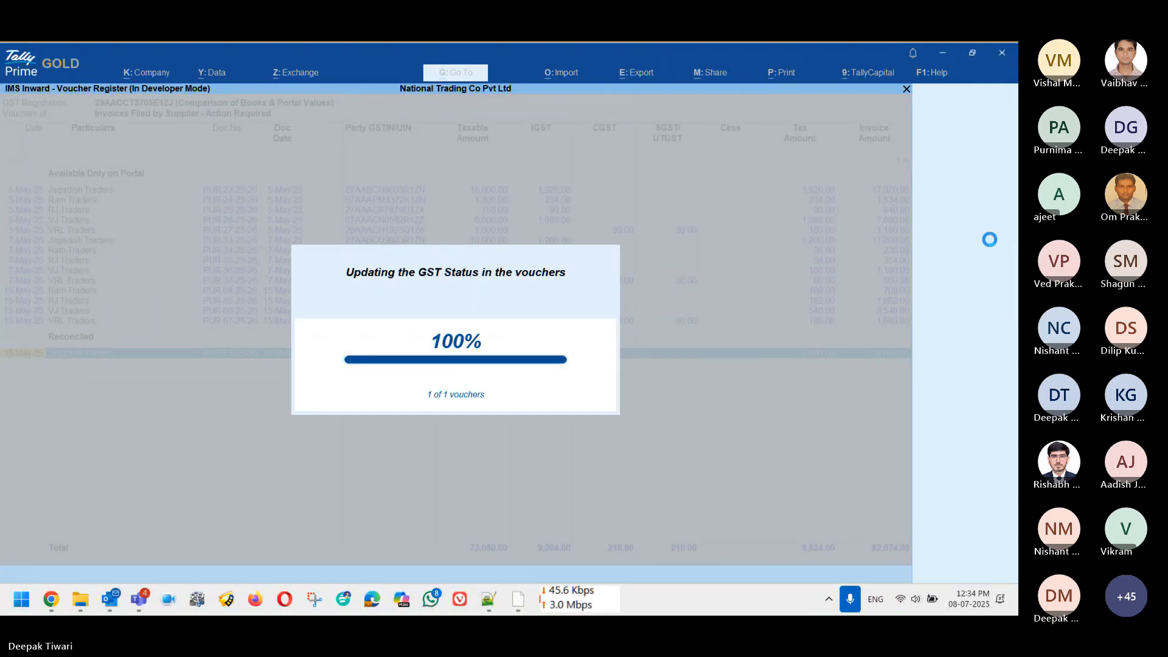
{"action": "key", "text": "Escape"}
{"action": "key", "text": "Down"}
{"action": "key", "text": "Down"}
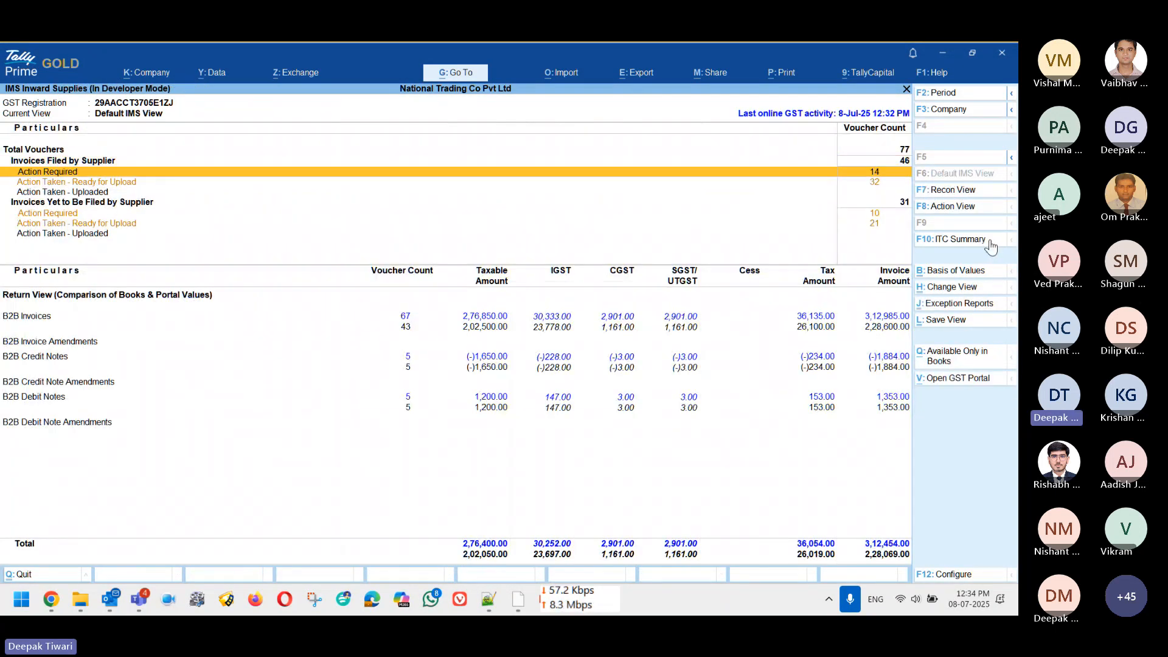
{"action": "key", "text": "Up"}
{"action": "key", "text": "Return"}
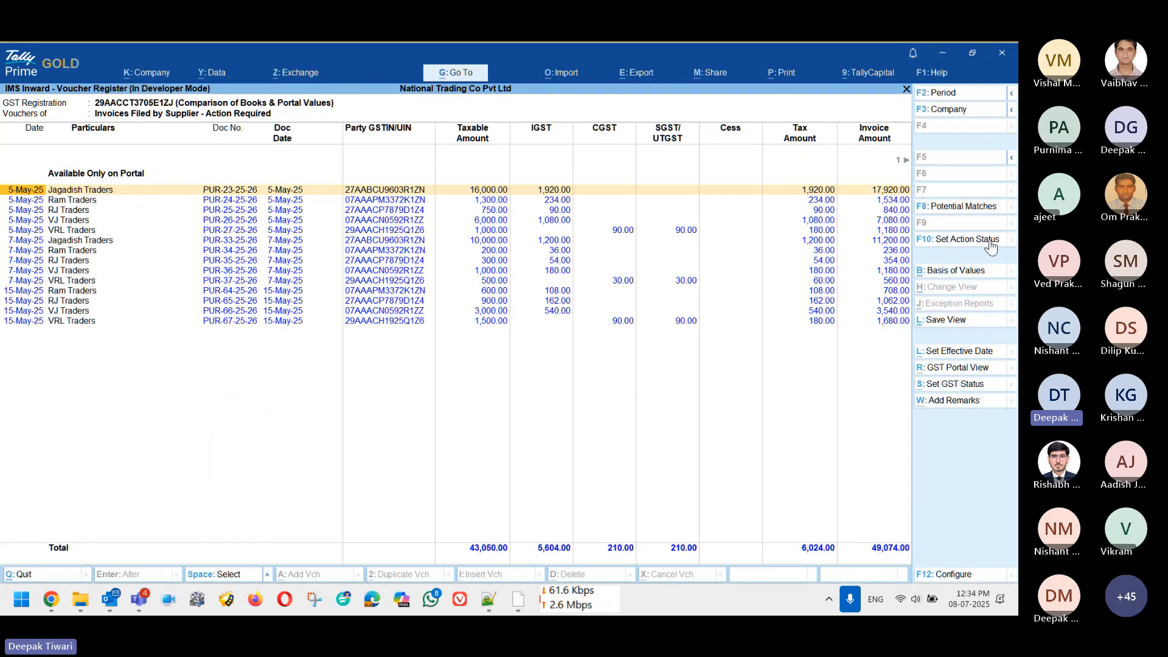
Step: Mark the six 5-May and 7-May Jagadish Traders invoices as Pending and return to IMS summary
{"action": "key", "text": "space"}
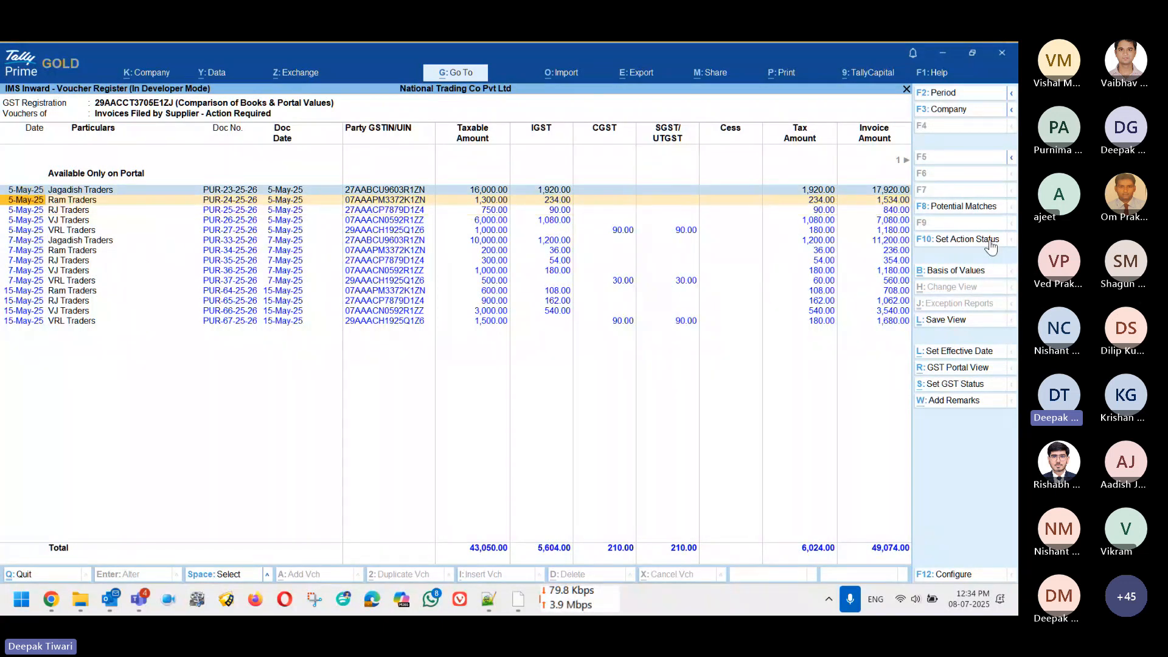
{"action": "key", "text": "space"}
{"action": "key", "text": "space"}
{"action": "key", "text": "space"}
{"action": "key", "text": "space"}
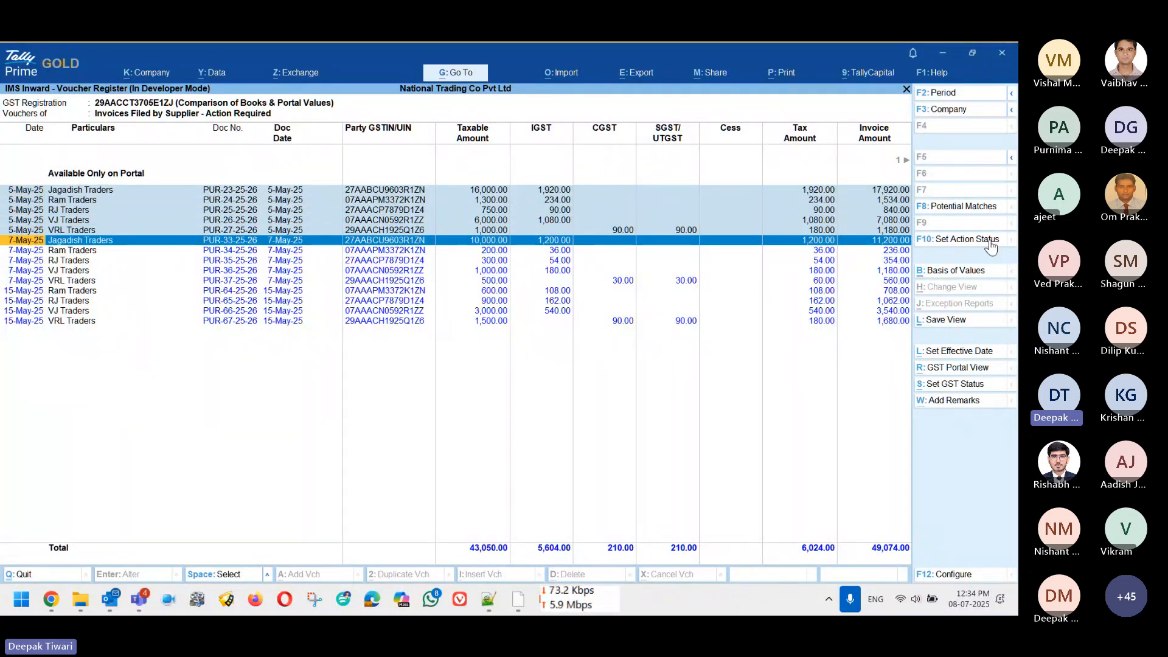
{"action": "left_click", "coordinate": [990, 243]}
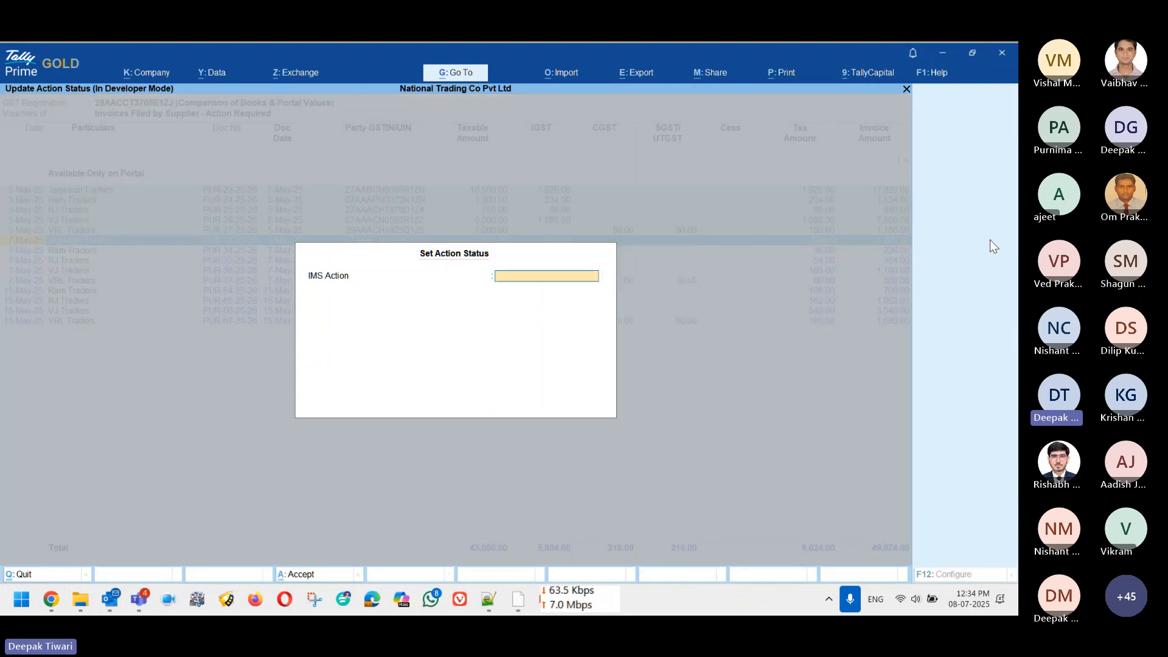
{"action": "key", "text": "Down"}
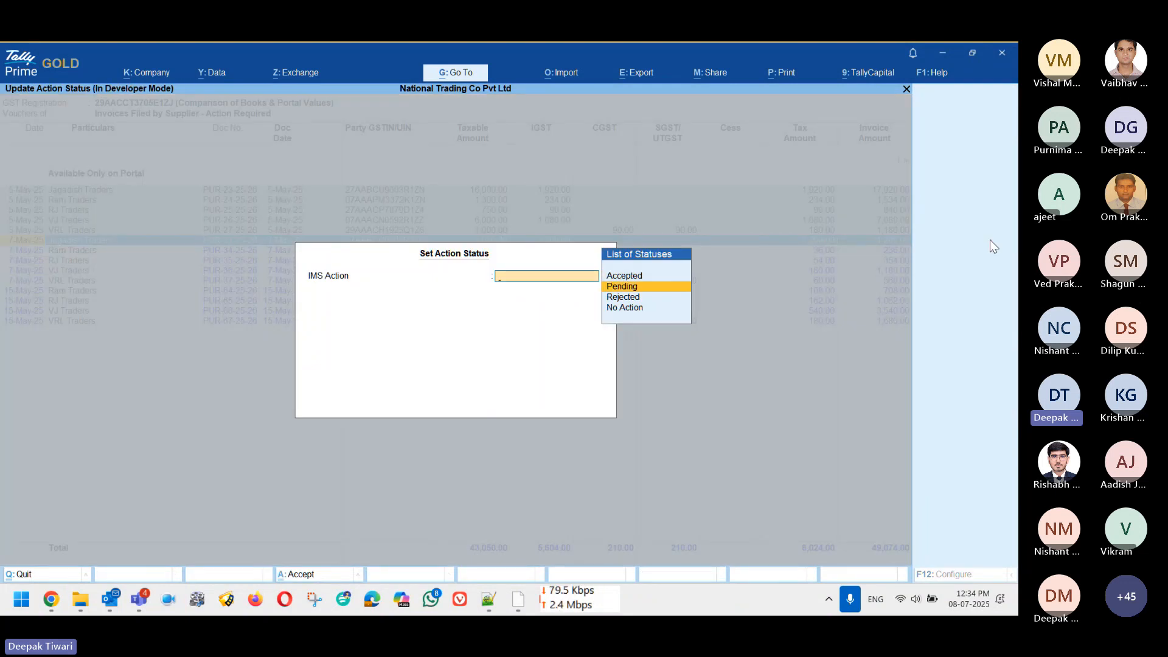
{"action": "key", "text": "Return"}
{"action": "key", "text": "Return"}
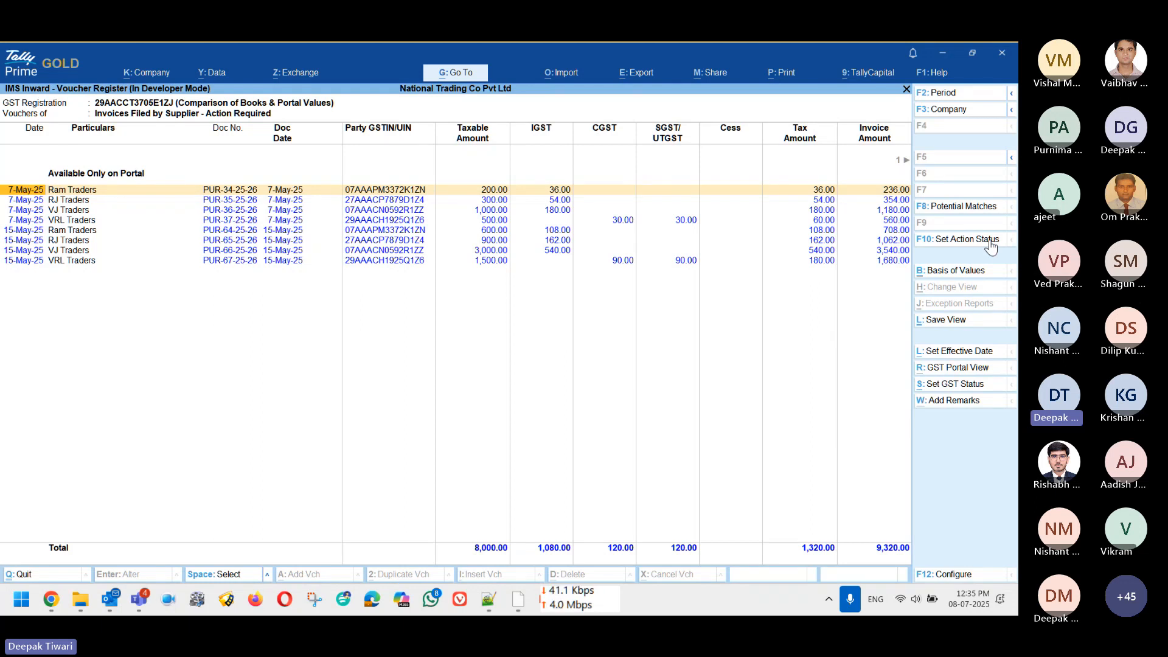
{"action": "key", "text": "Escape"}
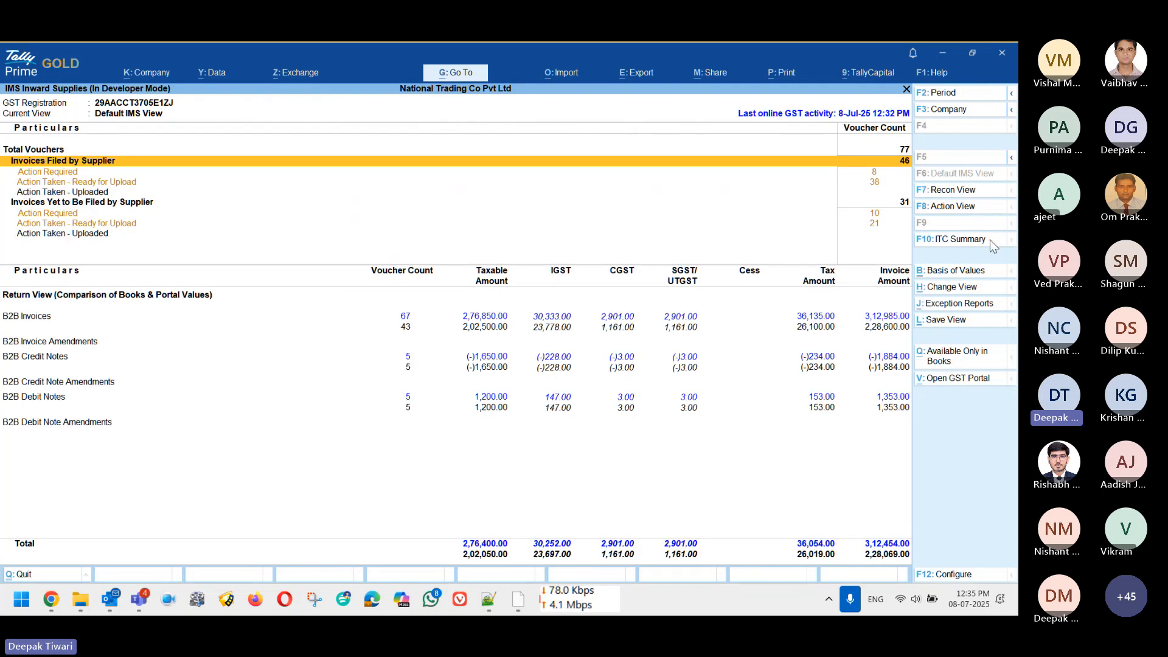
Step: Browse the Ready for Upload register from Jagadish Traders down to Ram Traders PUR-54-25-26, then exit
{"action": "key", "text": "Down"}
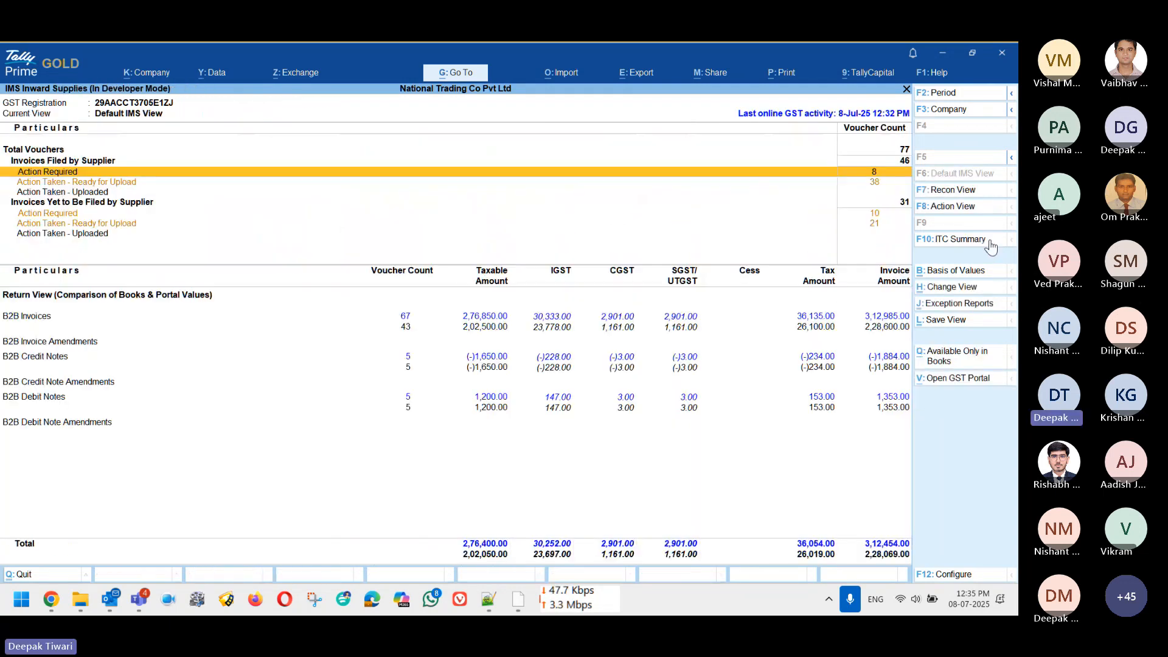
{"action": "key", "text": "Down"}
{"action": "key", "text": "Return"}
{"action": "key", "text": "Down"}
{"action": "key", "text": "Down"}
{"action": "key", "text": "Down"}
{"action": "key", "text": "Down"}
{"action": "key", "text": "Down"}
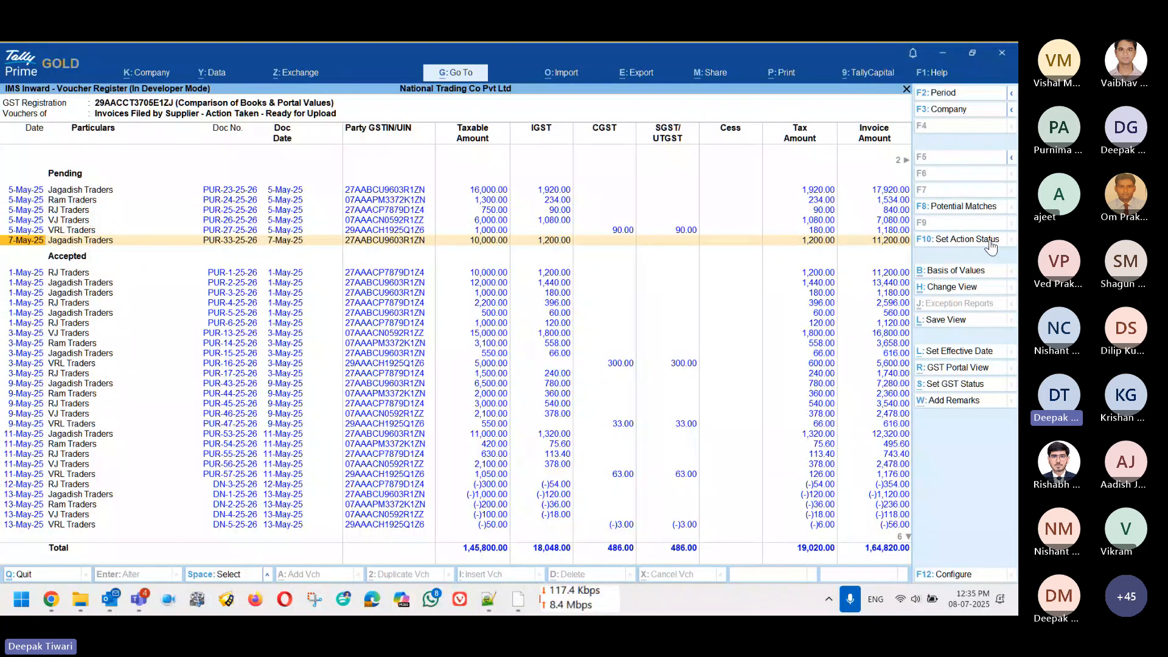
{"action": "key", "text": "Down"}
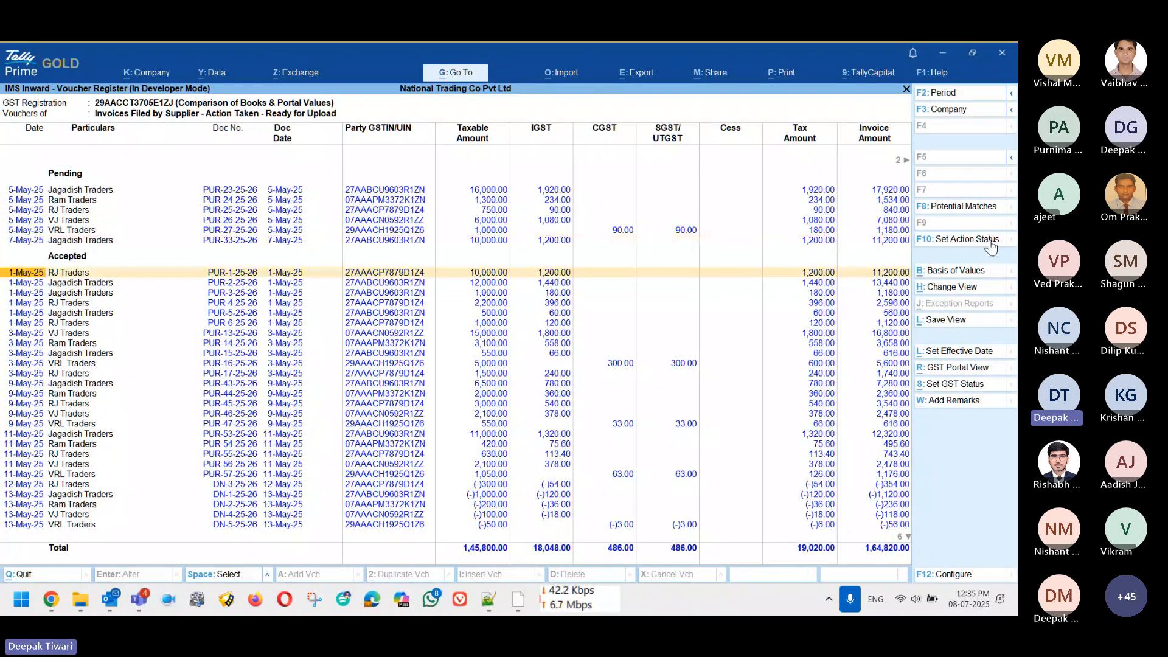
{"action": "key", "text": "Down"}
{"action": "key", "text": "Down"}
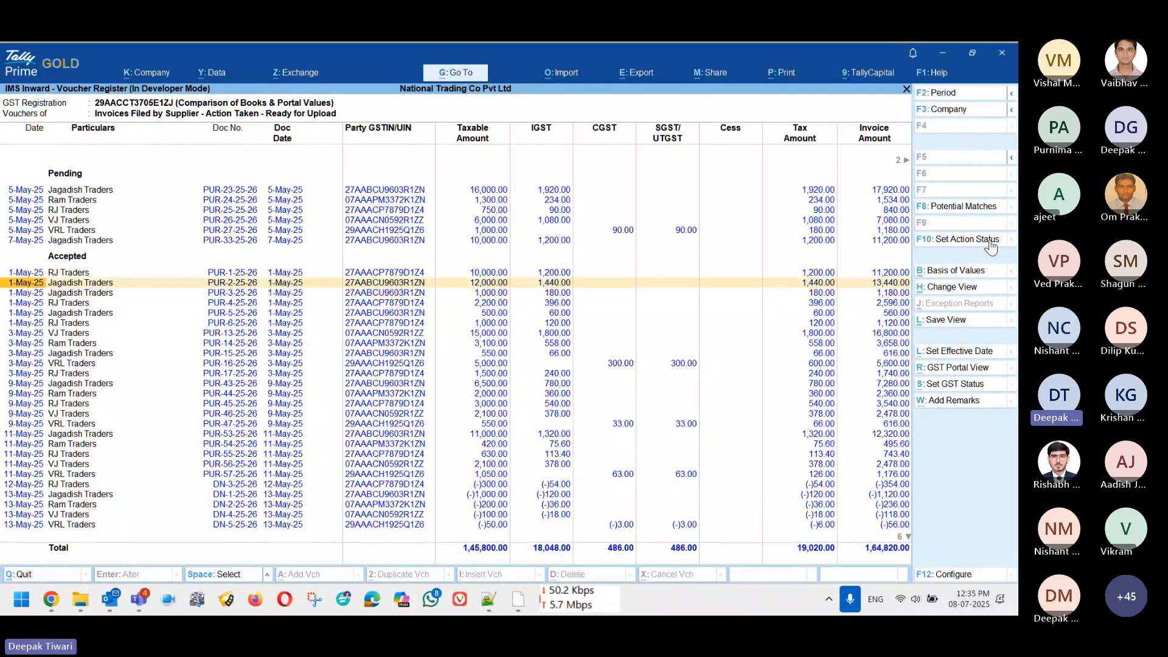
{"action": "key", "text": "Down"}
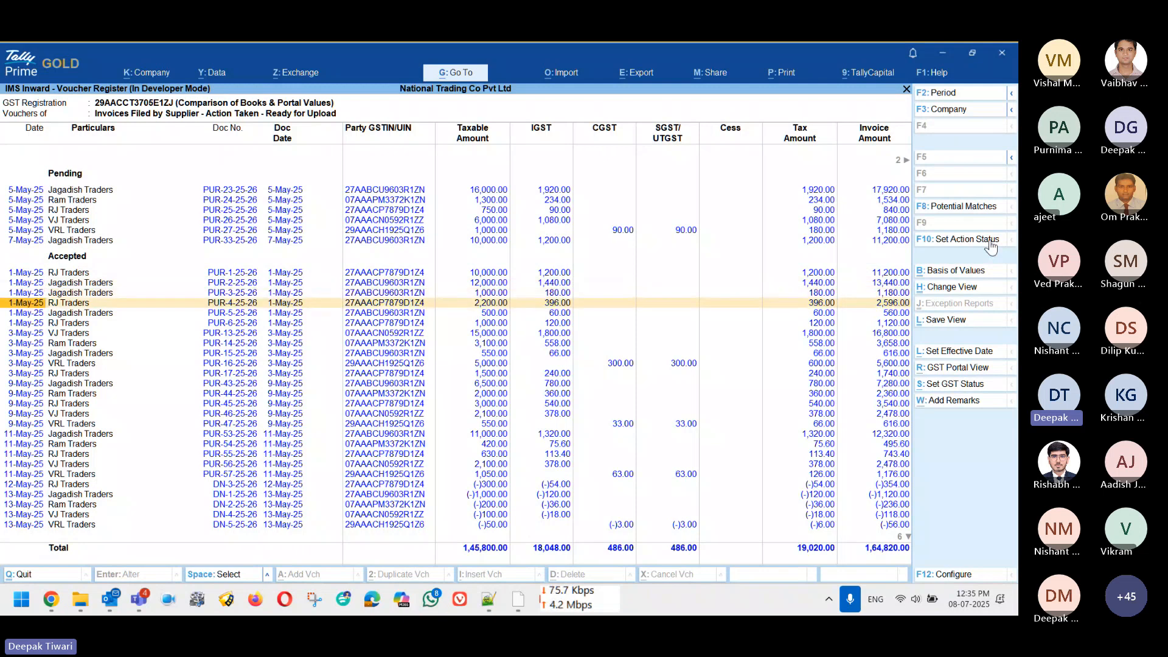
{"action": "key", "text": "Up"}
{"action": "key", "text": "Down"}
{"action": "key", "text": "Down"}
{"action": "key", "text": "Down"}
{"action": "key", "text": "Down"}
{"action": "key", "text": "Down"}
{"action": "key", "text": "Down"}
{"action": "key", "text": "Down"}
{"action": "key", "text": "Down"}
{"action": "key", "text": "Down"}
{"action": "key", "text": "Down"}
{"action": "key", "text": "Down"}
{"action": "key", "text": "Down"}
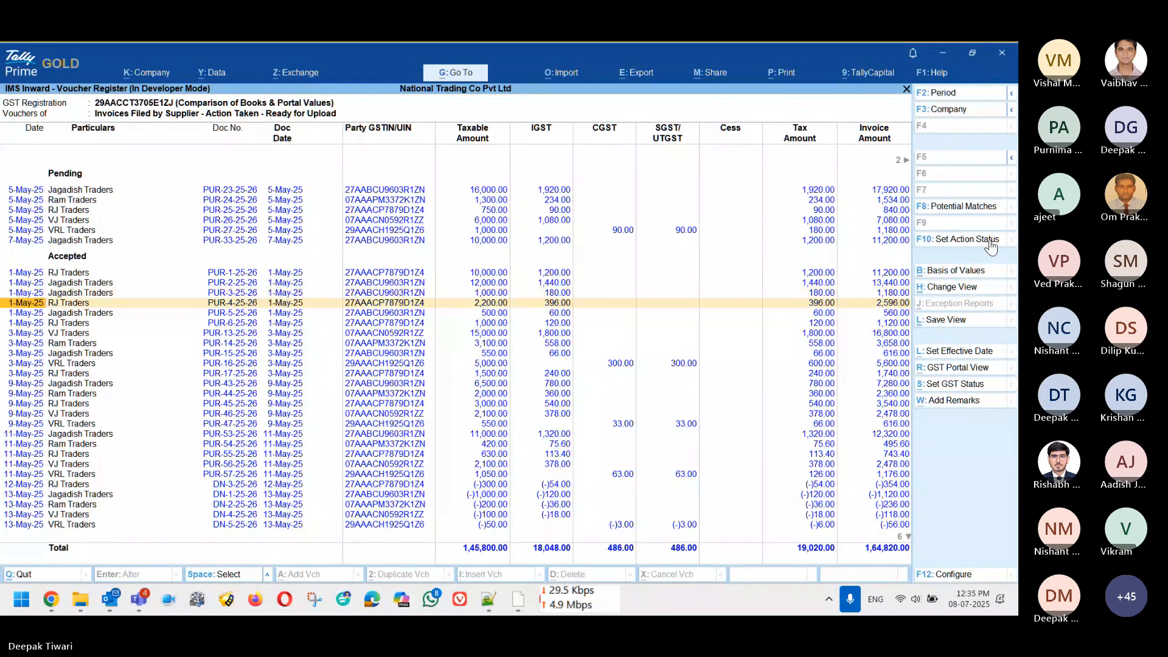
{"action": "key", "text": "Down"}
{"action": "key", "text": "Down"}
{"action": "key", "text": "Down"}
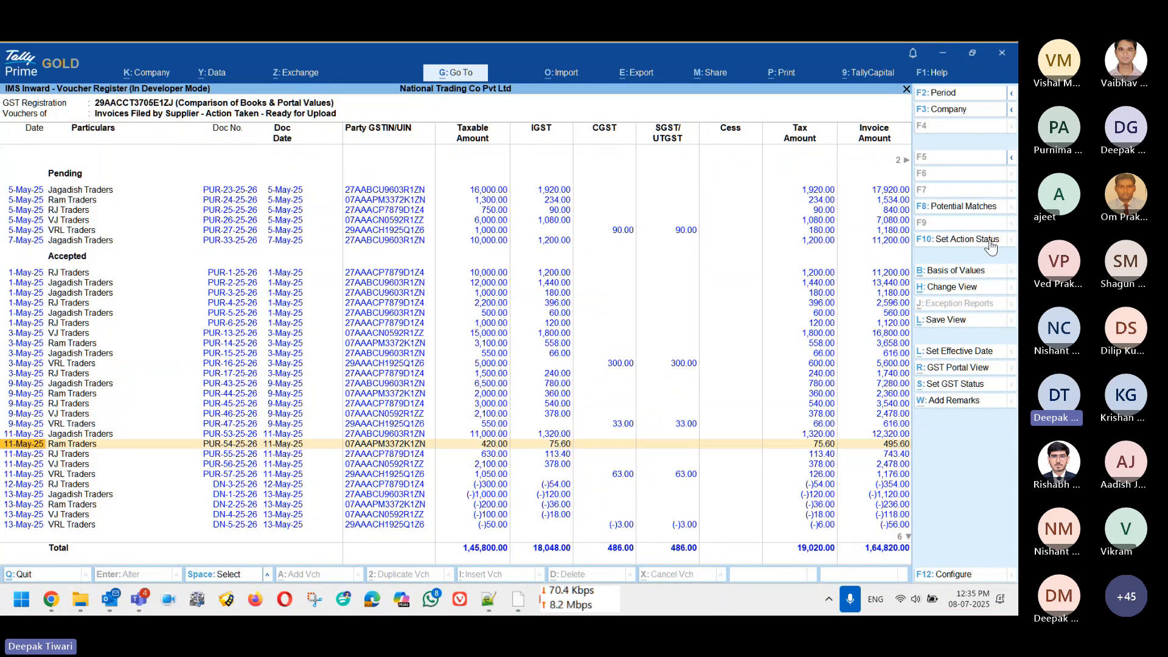
{"action": "key", "text": "Up"}
{"action": "key", "text": "Up"}
{"action": "key", "text": "Up"}
{"action": "key", "text": "Up"}
{"action": "key", "text": "Up"}
{"action": "key", "text": "Escape"}
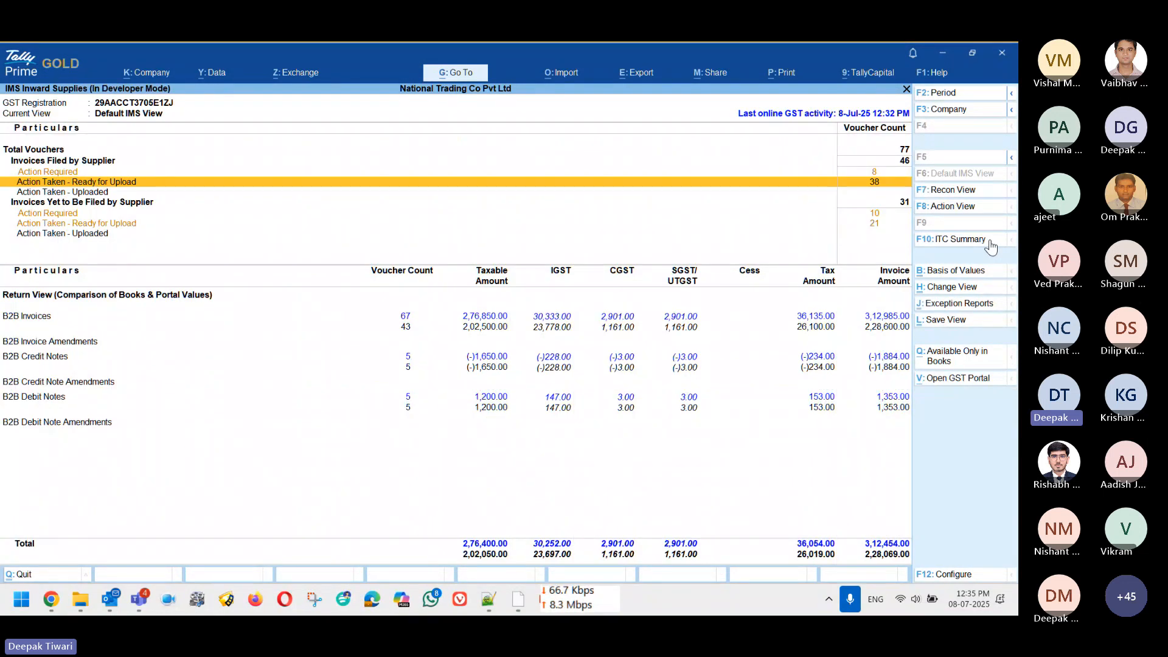
Step: From Action Required's Potential Matches, copy the portal doc number and date into Ram Traders' PUR-64-25-26
{"action": "key", "text": "Up"}
{"action": "key", "text": "Return"}
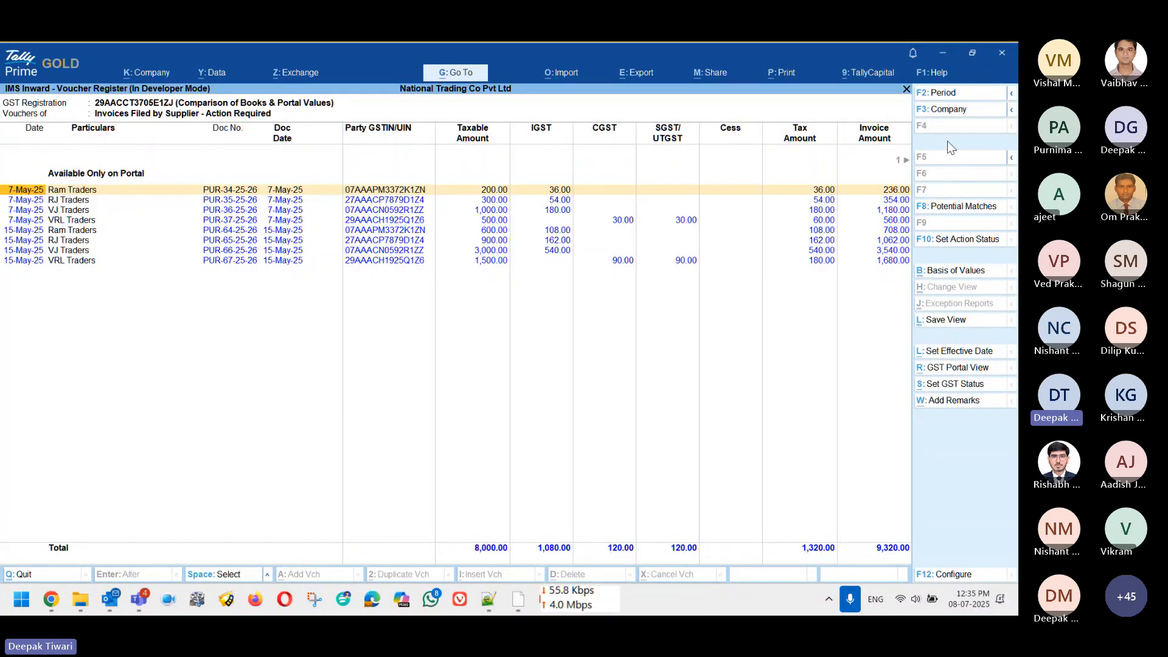
{"action": "left_click", "coordinate": [950, 212]}
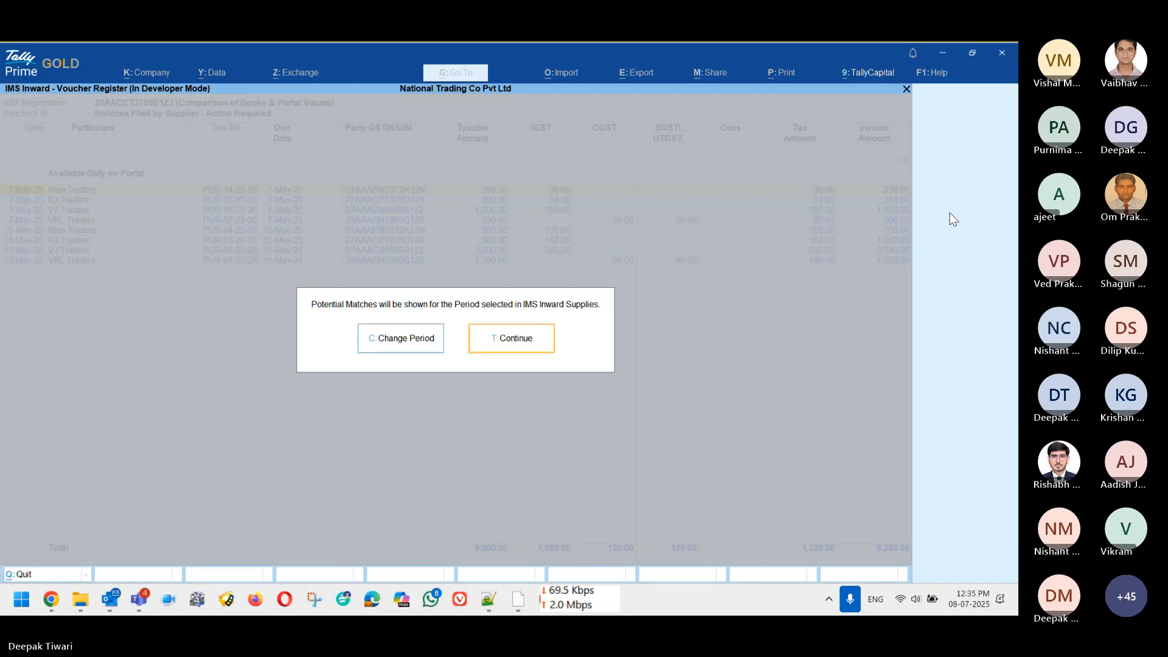
{"action": "key", "text": "Return"}
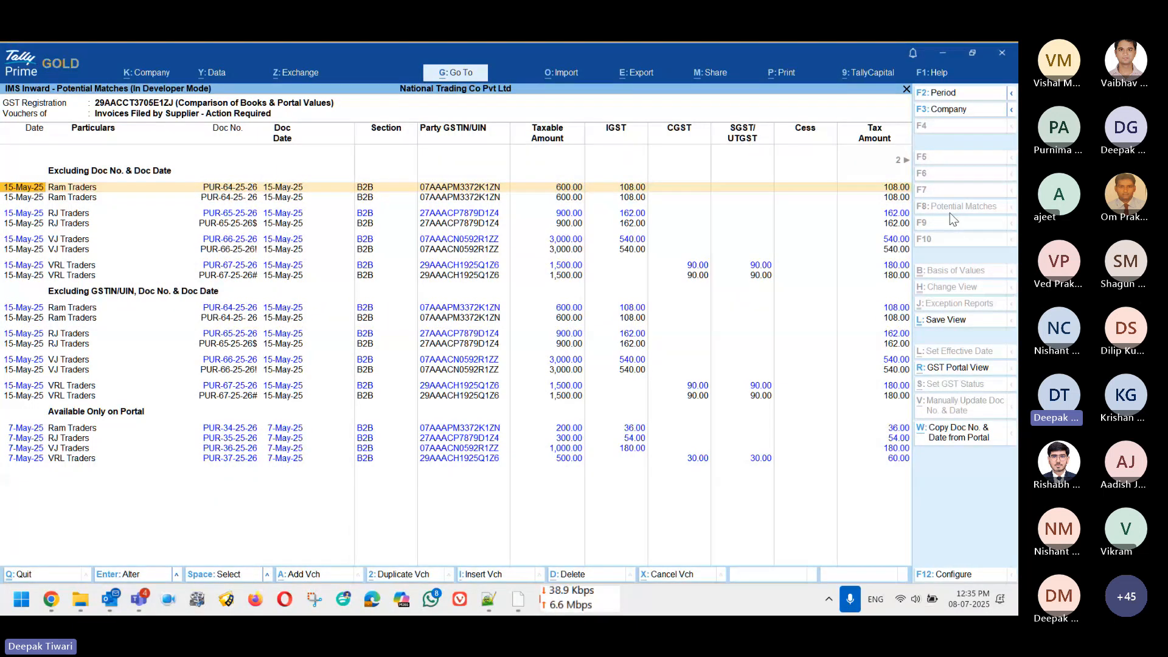
{"action": "left_click", "coordinate": [961, 433]}
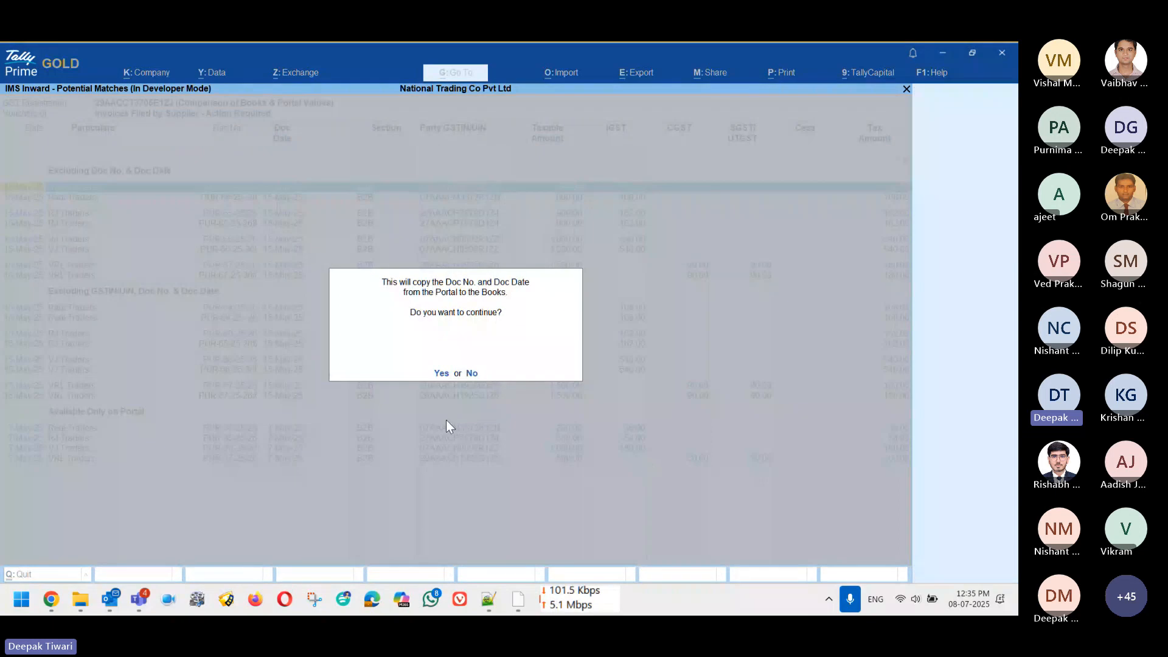
{"action": "left_click", "coordinate": [442, 374]}
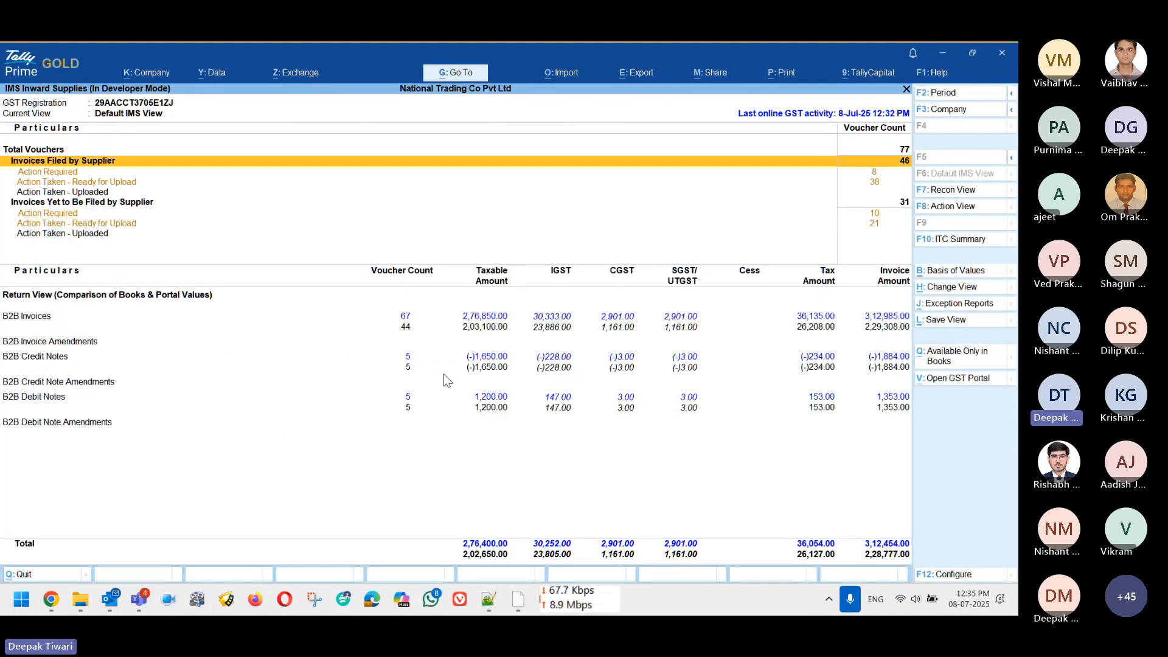
Step: Recheck the Ready for Upload and Action Required registers, viewing an invoice as shown on the portal
{"action": "key", "text": "Down"}
{"action": "key", "text": "Down"}
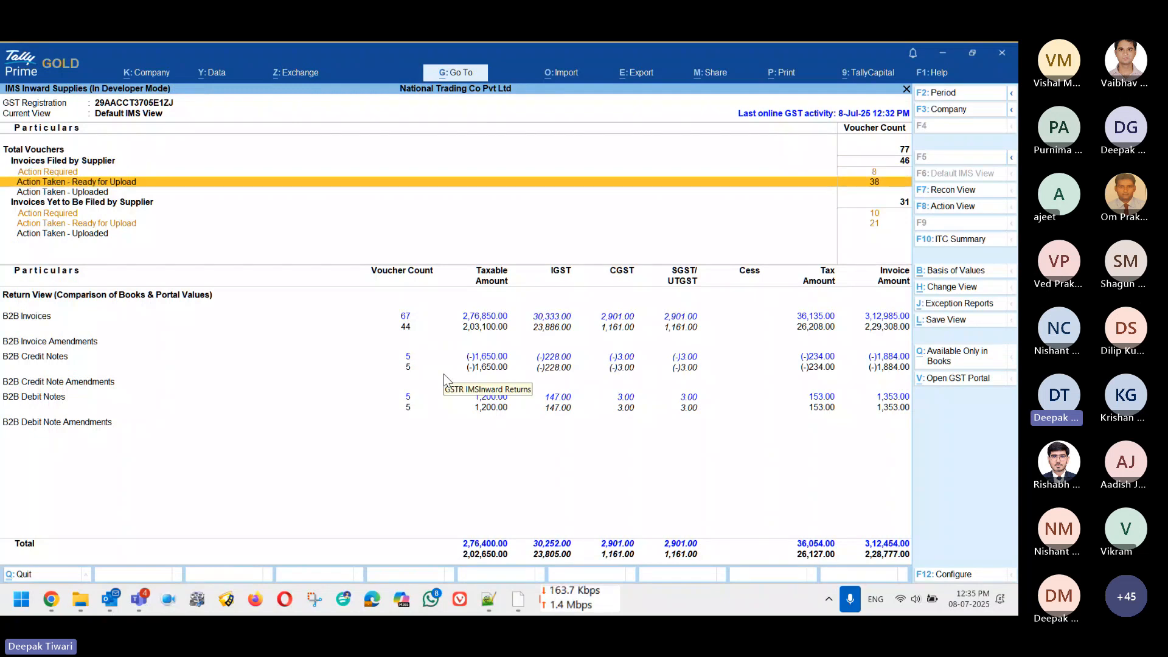
{"action": "key", "text": "Return"}
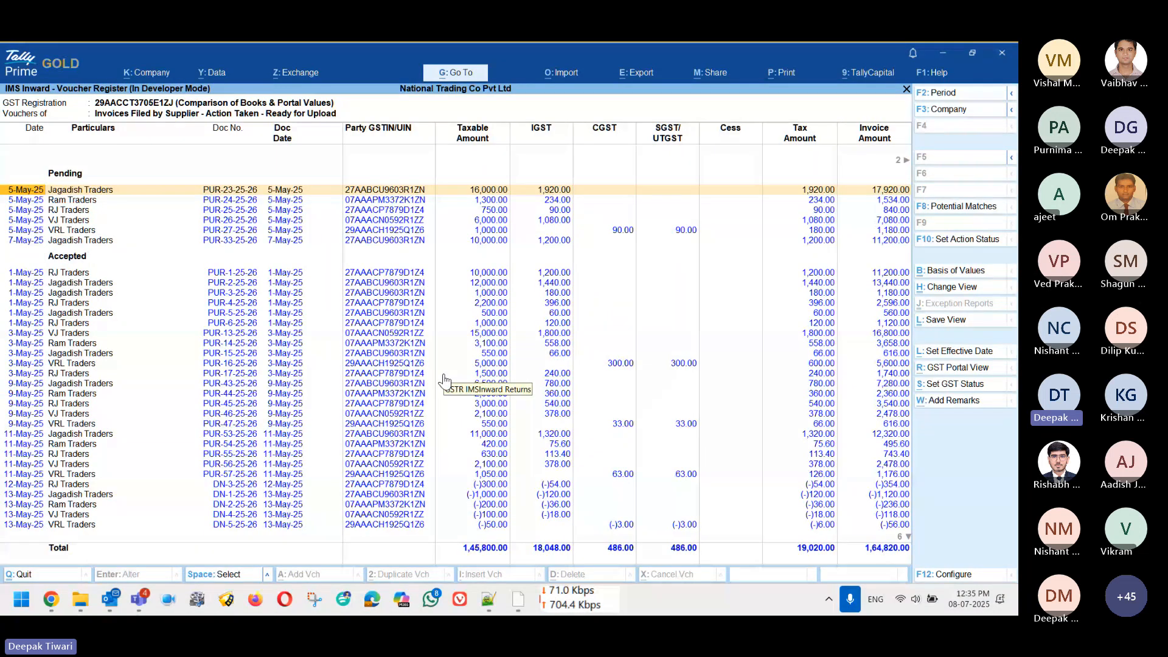
{"action": "key", "text": "Escape"}
{"action": "key", "text": "Up"}
{"action": "key", "text": "Return"}
{"action": "key", "text": "End"}
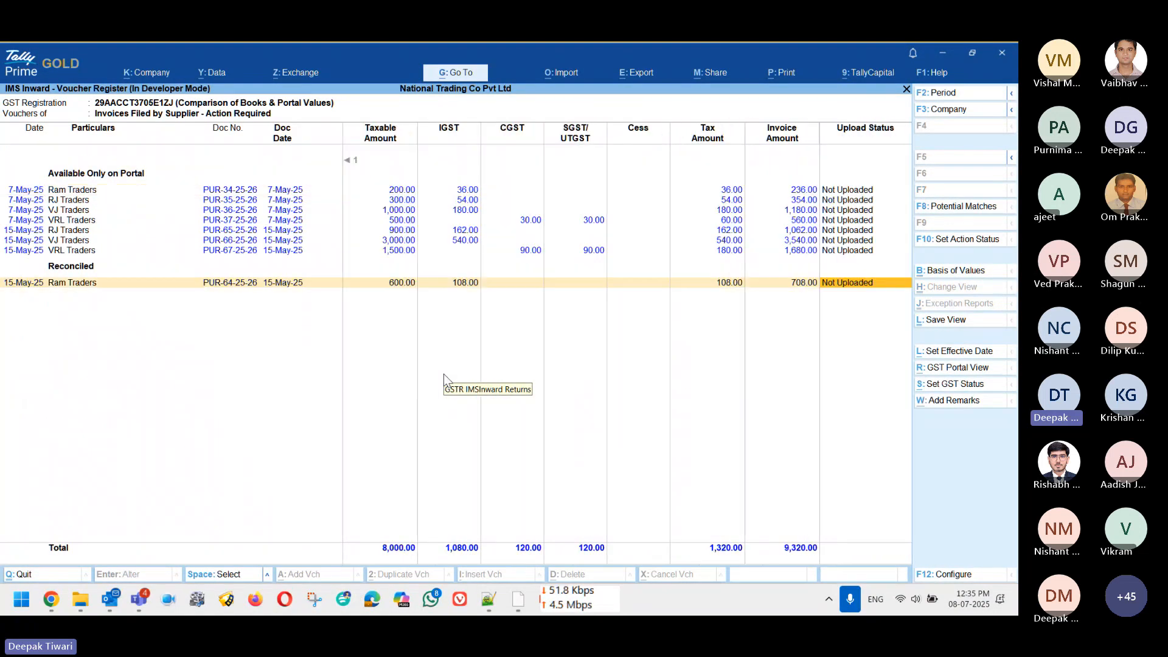
{"action": "key", "text": "Return"}
{"action": "key", "text": "Escape"}
{"action": "key", "text": "Escape"}
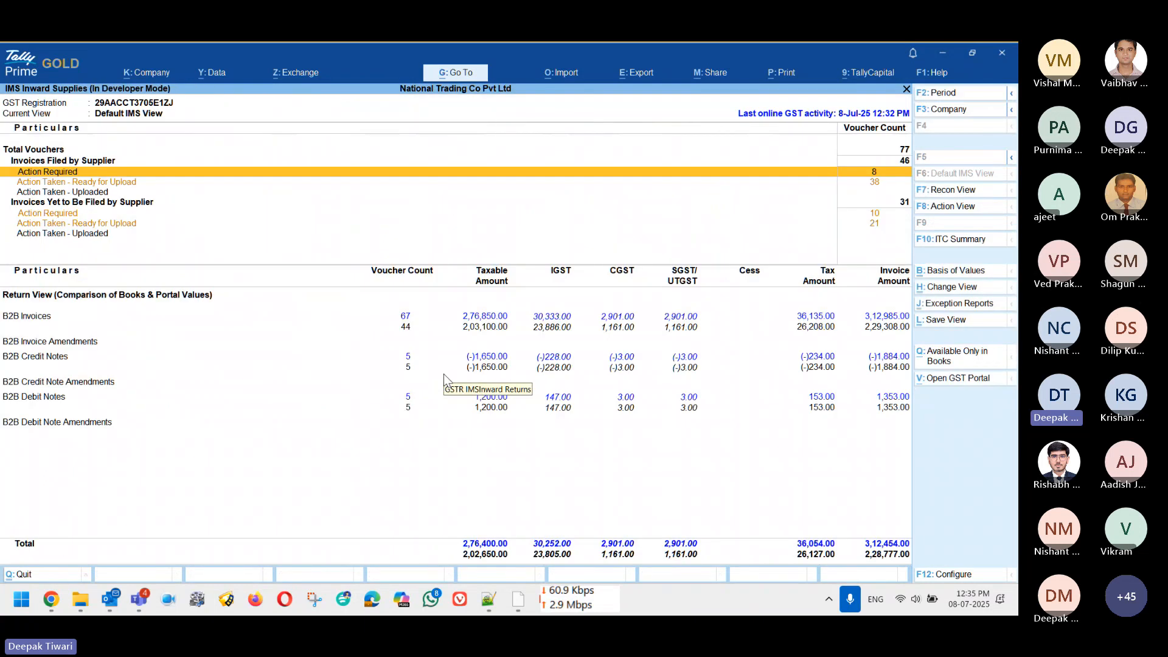
Step: Reopen Action Required and inspect Ram Traders' PUR-64-25-26 in the Reconciled group
{"action": "key", "text": "Return"}
{"action": "key", "text": "Down"}
{"action": "key", "text": "Down"}
{"action": "key", "text": "Down"}
{"action": "key", "text": "Down"}
{"action": "key", "text": "Down"}
{"action": "key", "text": "Down"}
{"action": "key", "text": "Down"}
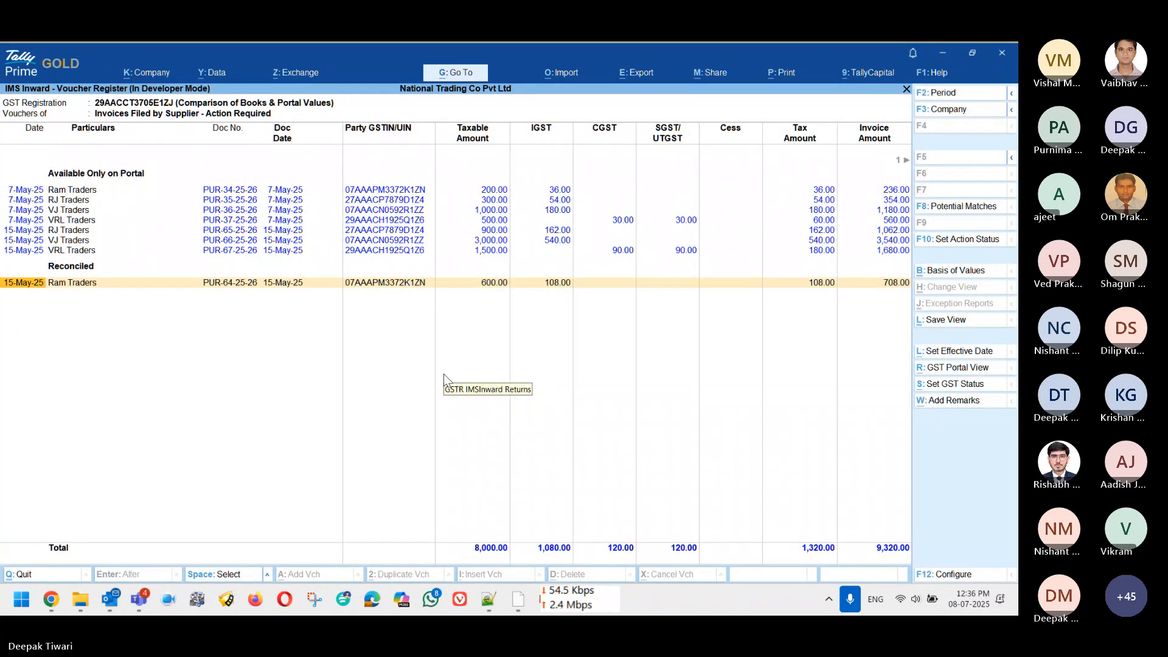
{"action": "key", "text": "Right"}
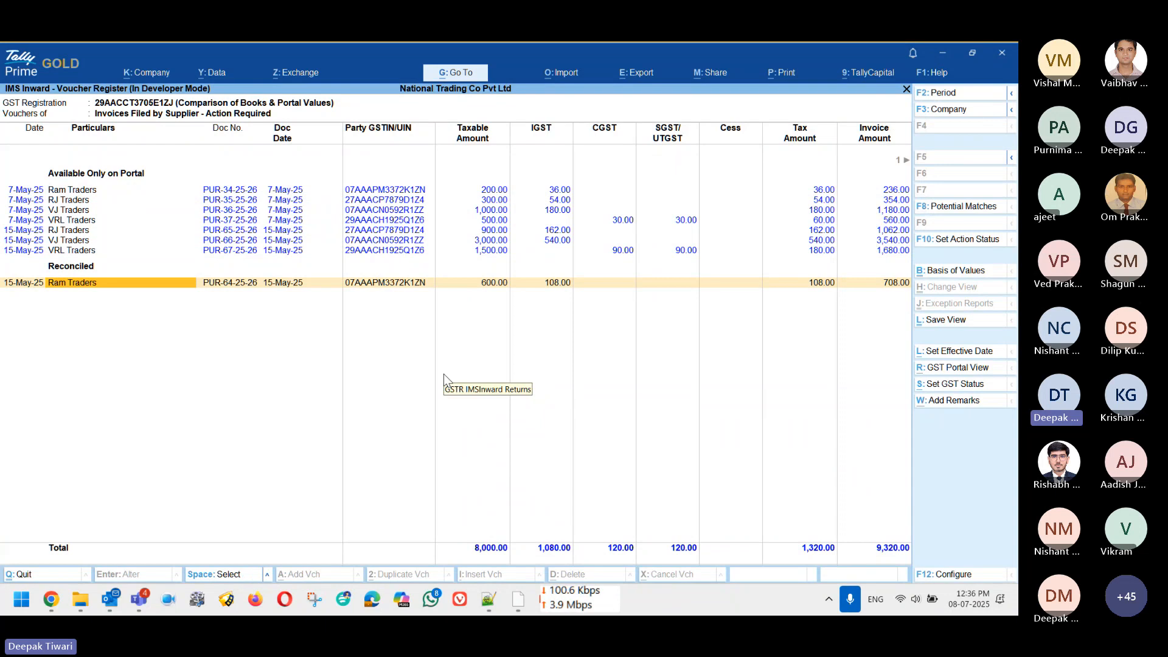
{"action": "key", "text": "Right"}
{"action": "key", "text": "alt"}
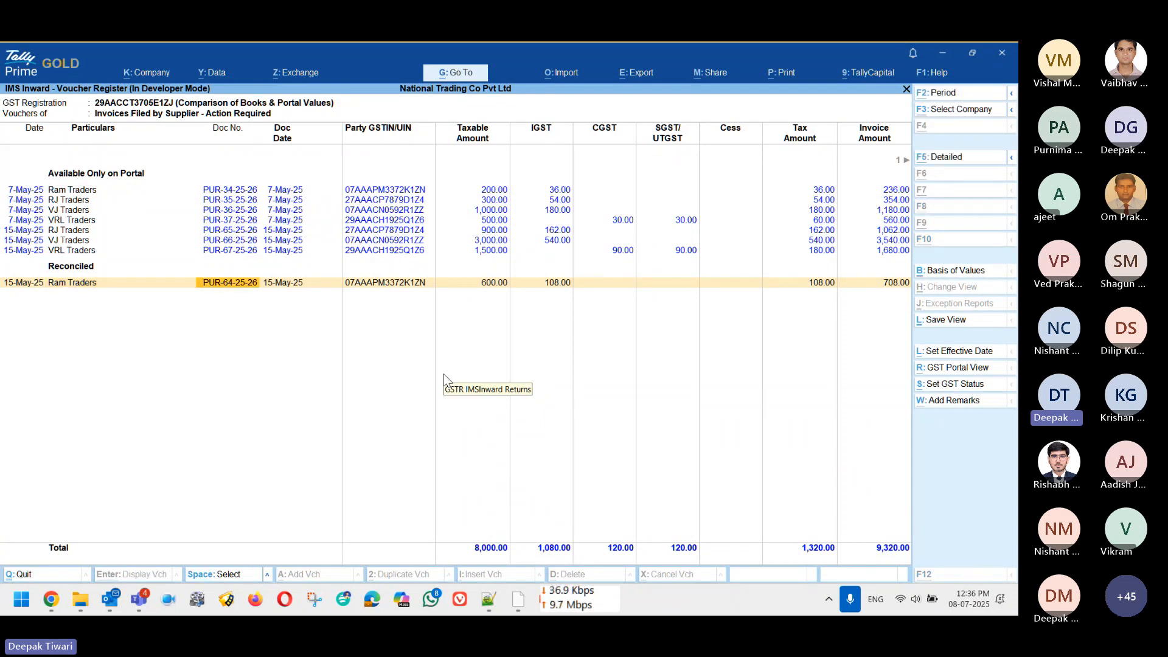
{"action": "key", "text": "alt+g"}
{"action": "type", "text": "D"}
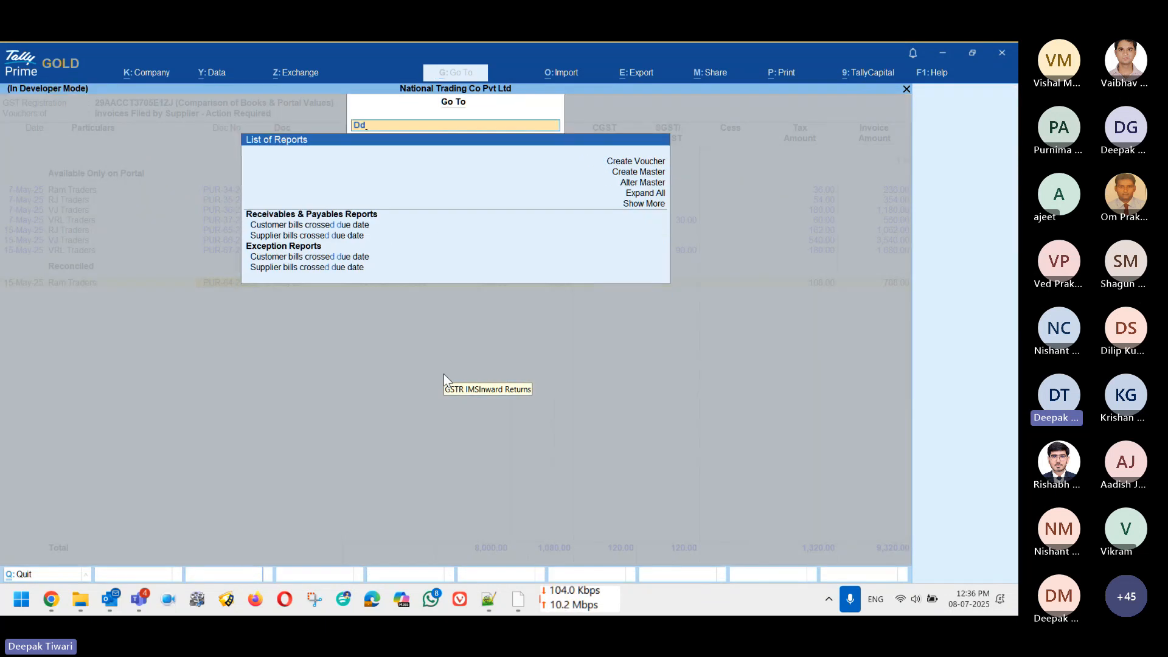
{"action": "type", "text": "ay"}
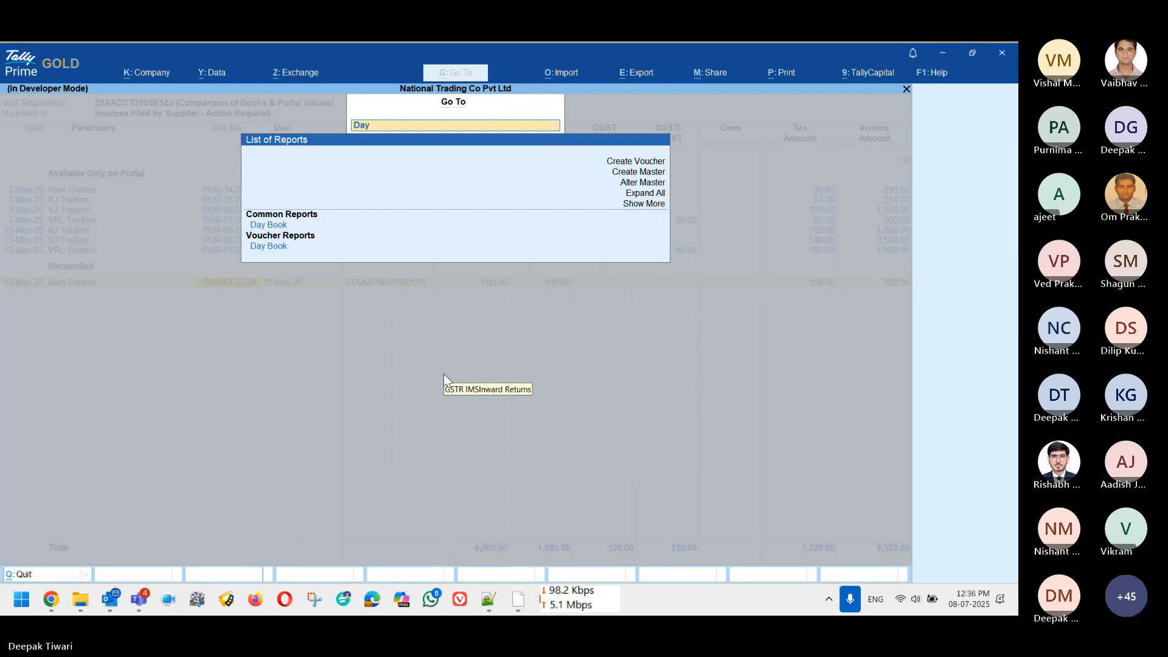
{"action": "key", "text": "Return"}
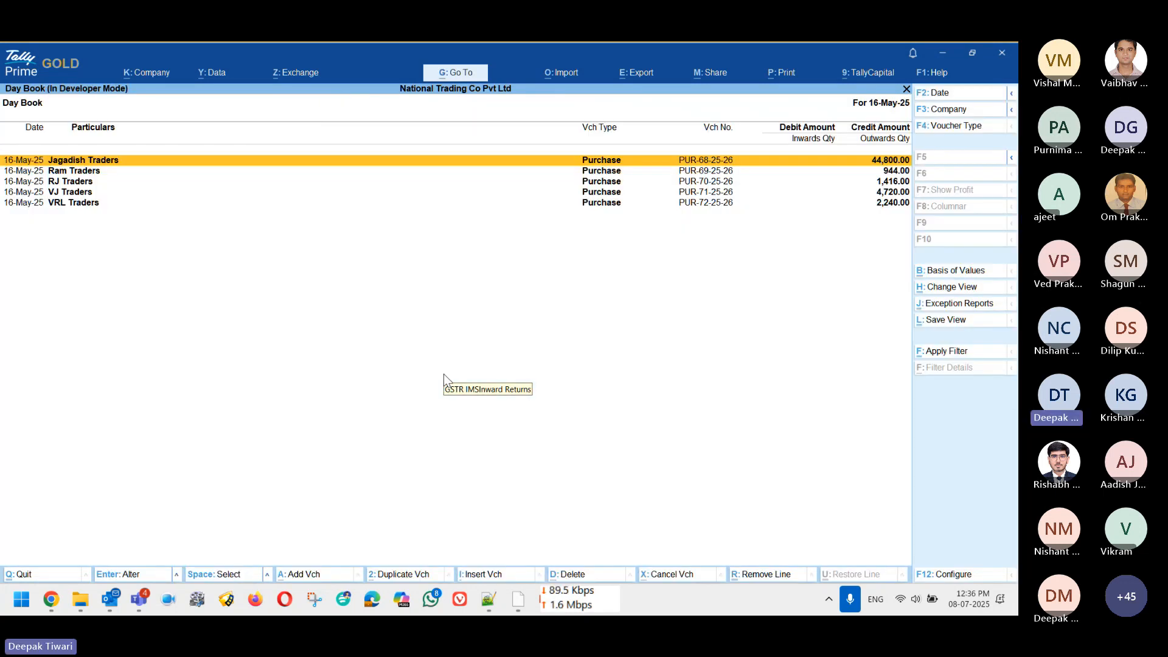
{"action": "key", "text": "F2"}
{"action": "key", "text": "BackSpace"}
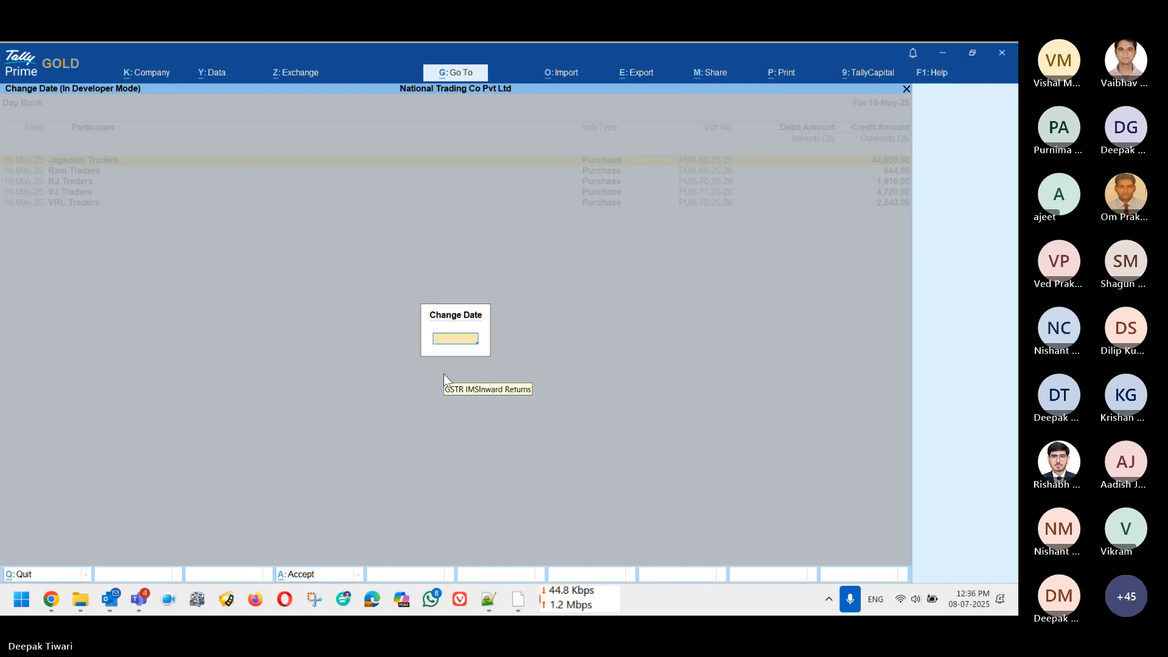
{"action": "key", "text": "Return"}
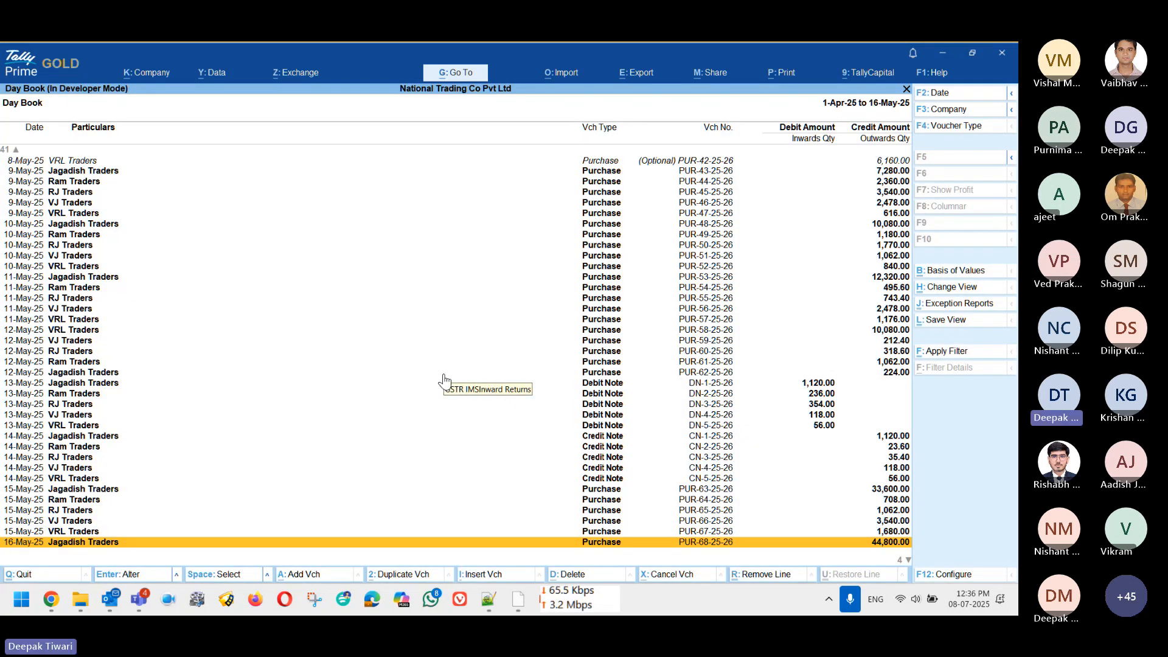
{"action": "key", "text": "Up"}
{"action": "key", "text": "Up"}
{"action": "key", "text": "Up"}
{"action": "key", "text": "Up"}
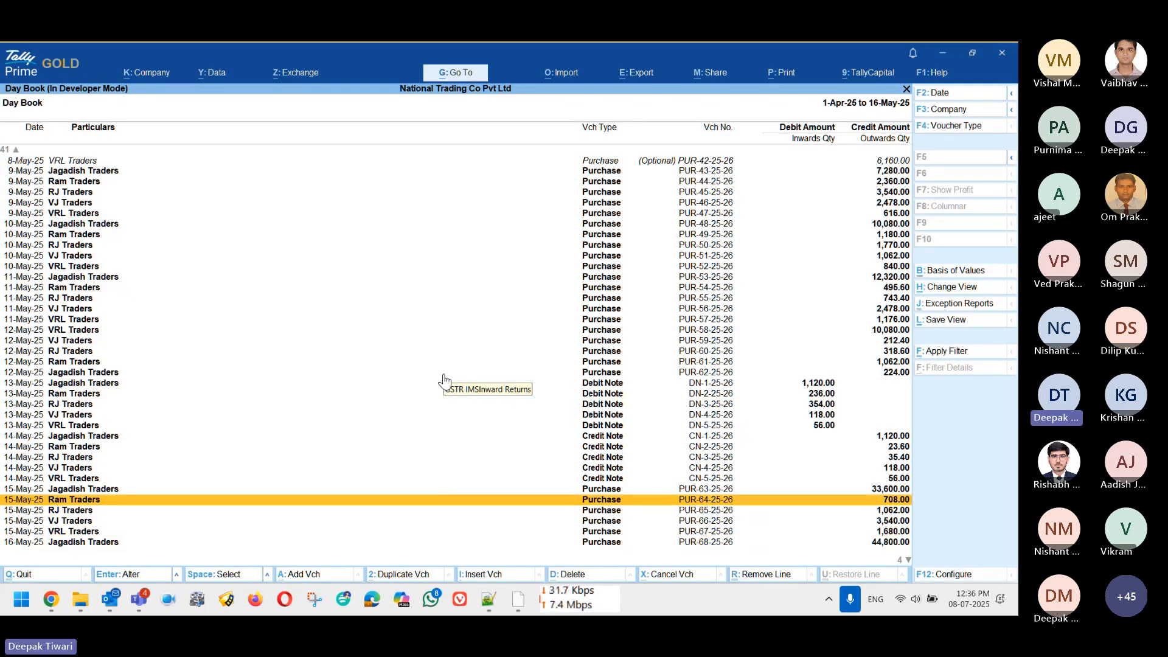
{"action": "key", "text": "Return"}
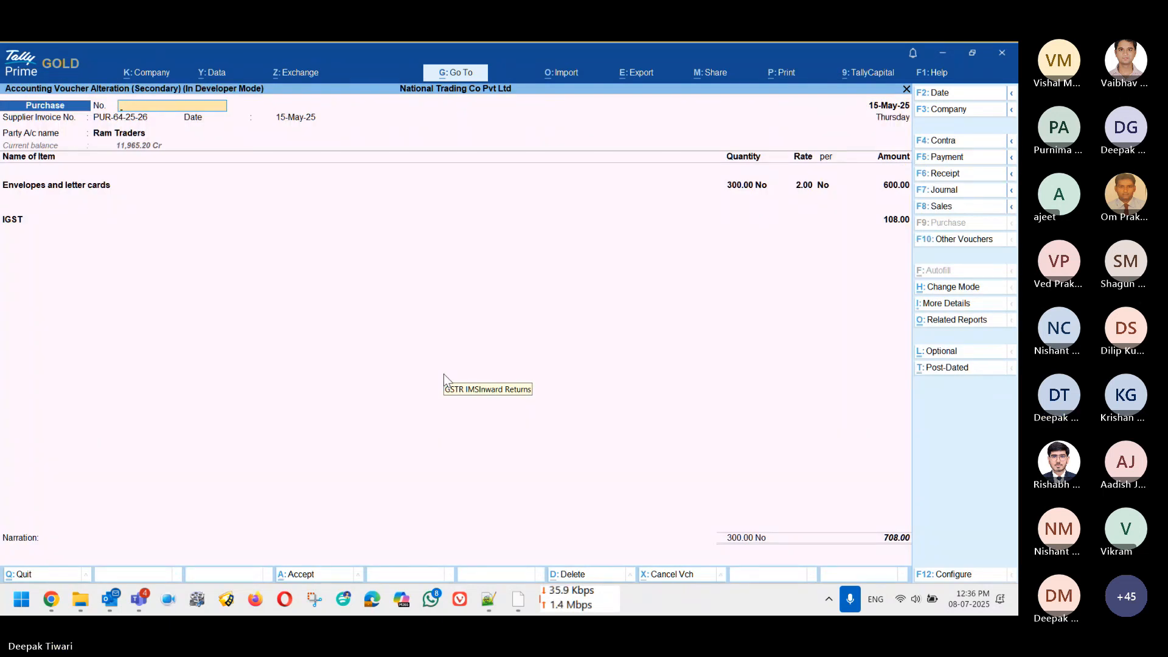
{"action": "key", "text": "Escape"}
{"action": "key", "text": "y"}
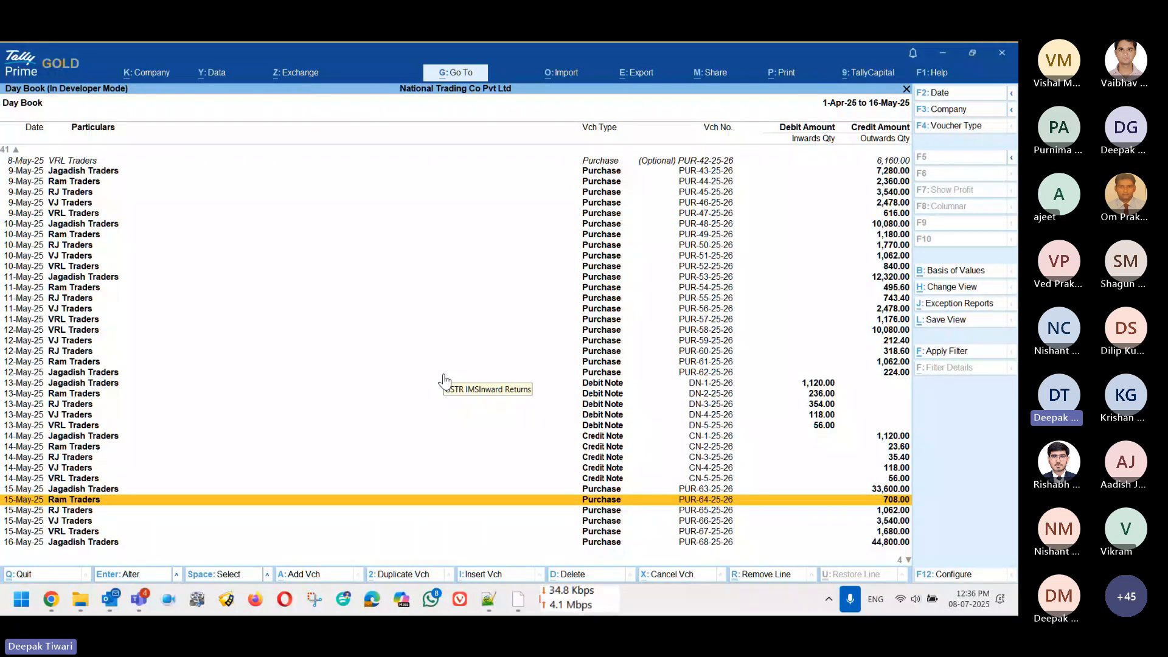
Step: Reopen Action Required and mark the selected Ram Traders, RJ Traders and VJ Traders invoices Rejected
{"action": "key", "text": "Escape"}
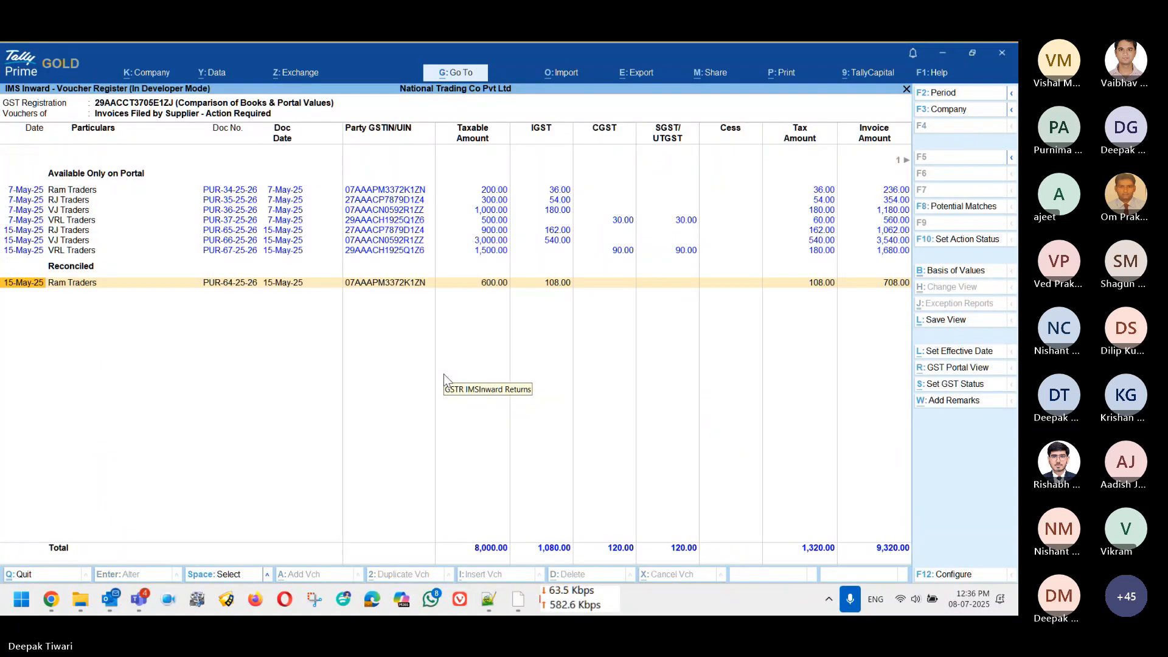
{"action": "key", "text": "Escape"}
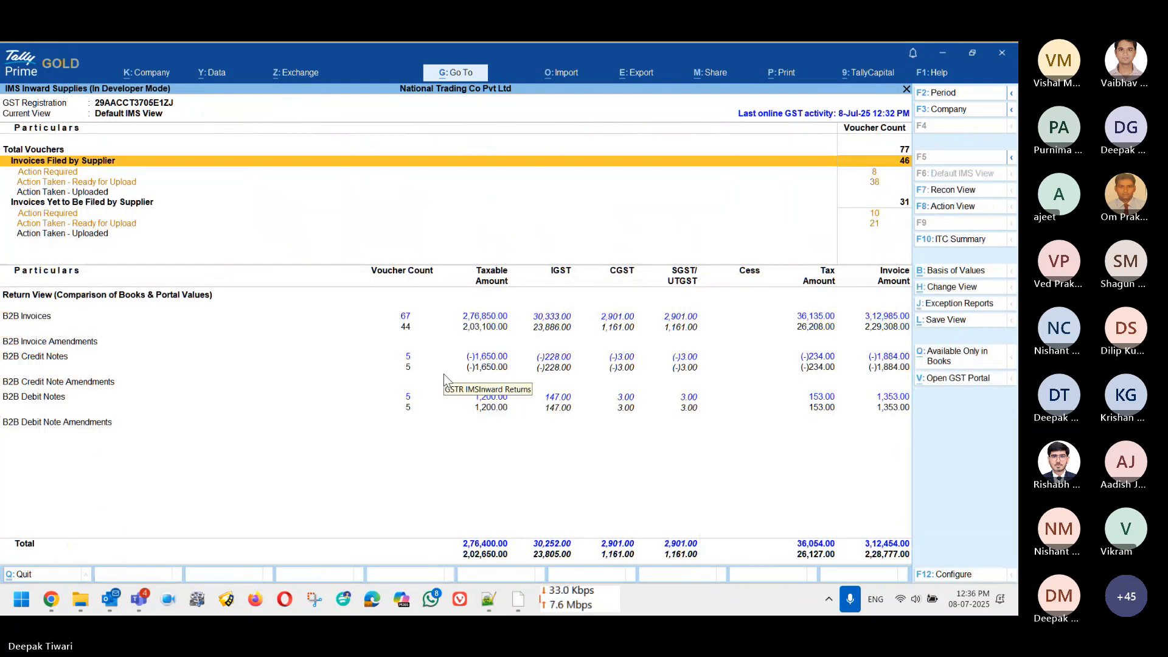
{"action": "key", "text": "Return"}
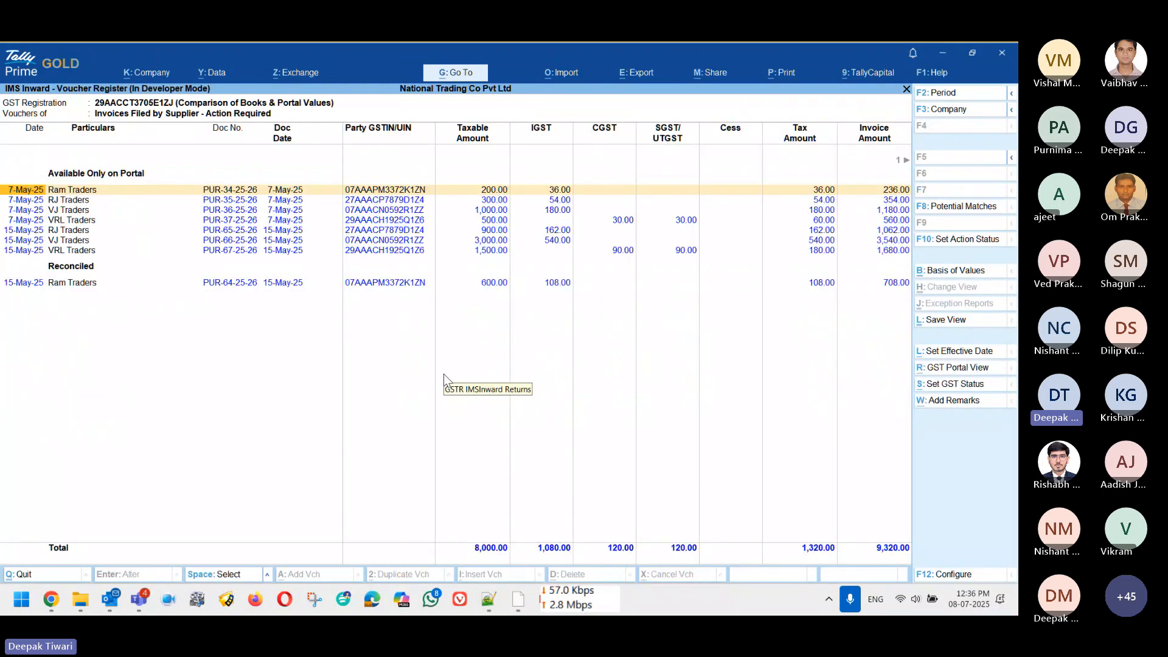
{"action": "key", "text": "space"}
{"action": "key", "text": "space"}
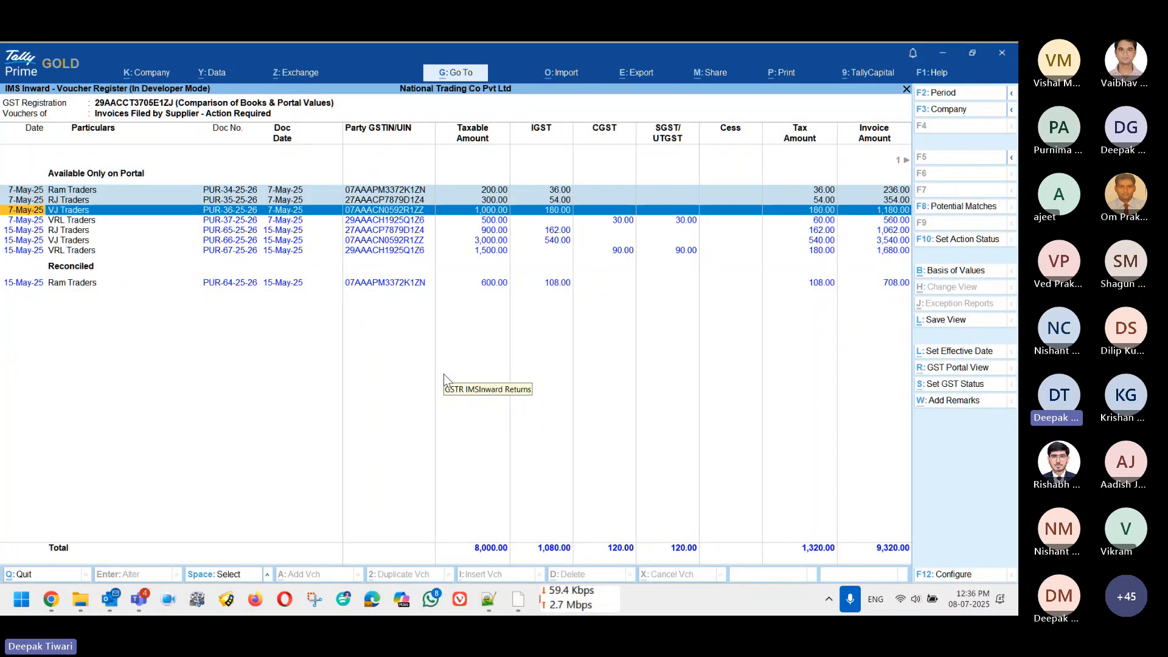
{"action": "key", "text": "space"}
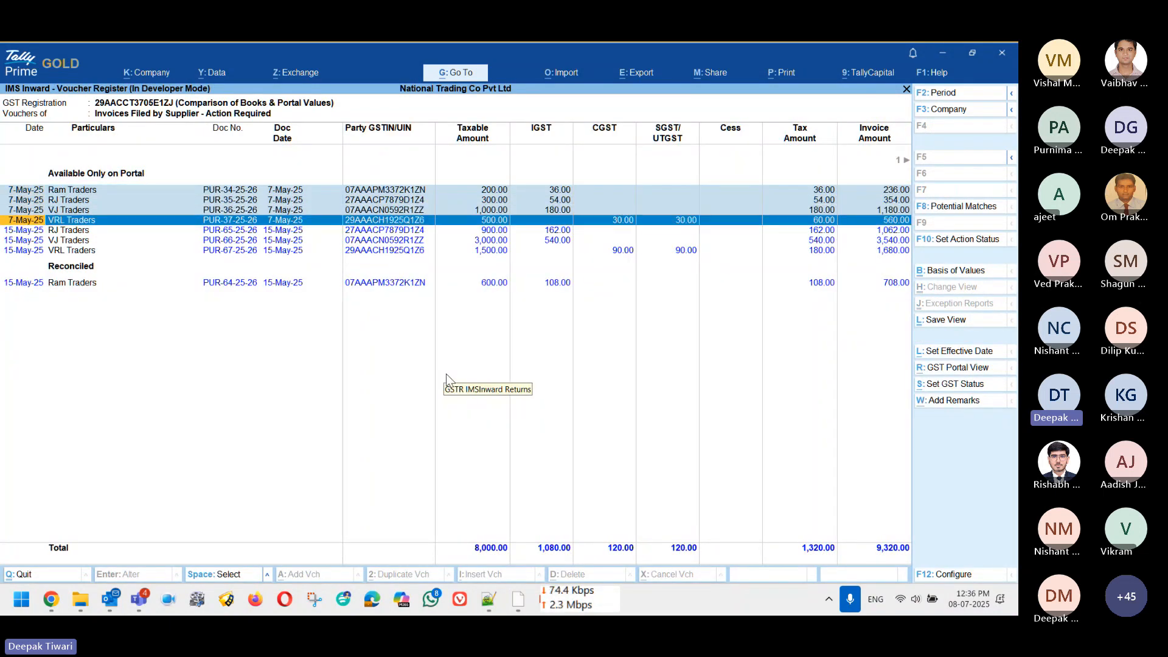
{"action": "left_click", "coordinate": [948, 246]}
{"action": "key", "text": "Down"}
{"action": "key", "text": "Down"}
{"action": "key", "text": "Down"}
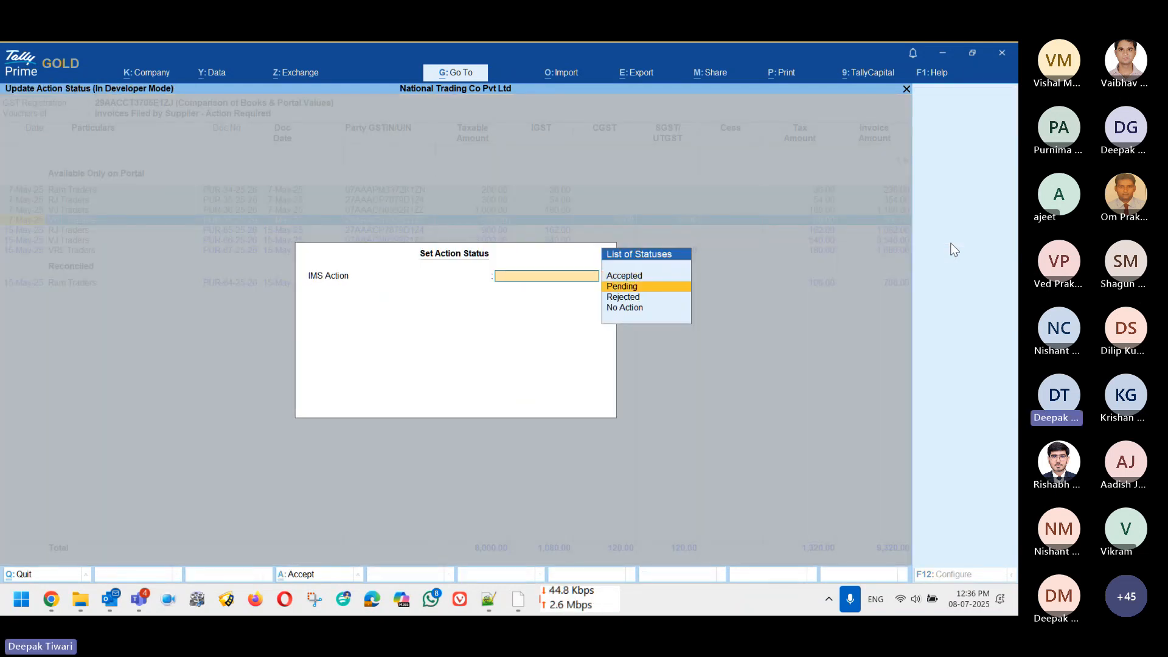
{"action": "key", "text": "Return"}
{"action": "key", "text": "Return"}
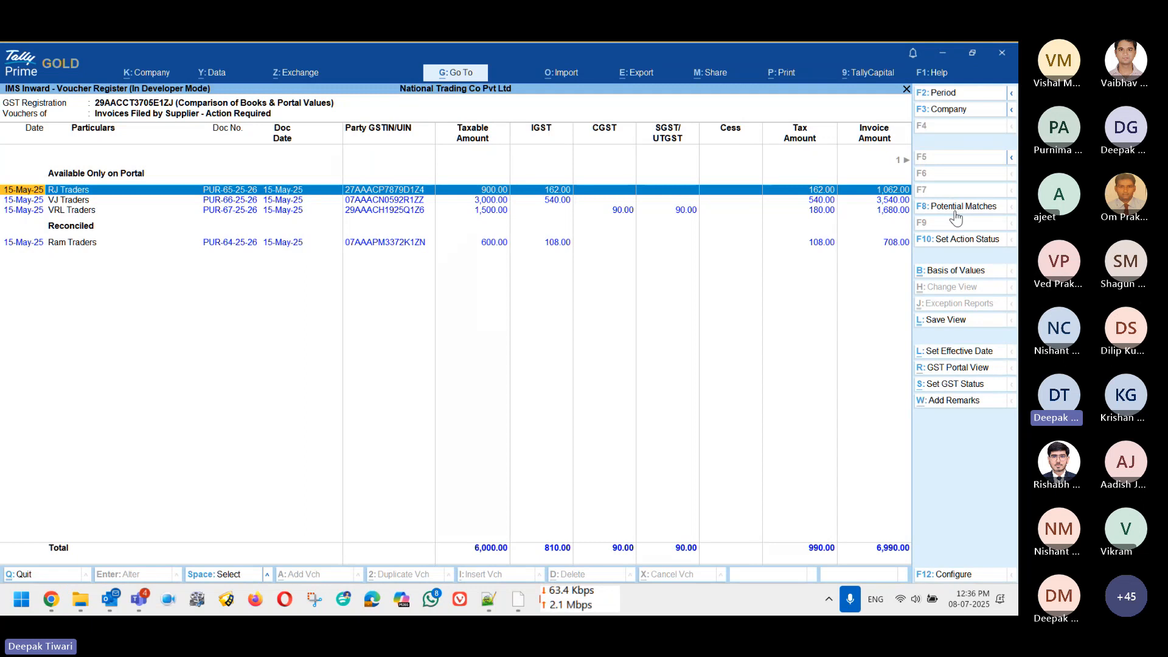
Step: Set the RJ Traders invoice PUR-65-25-26 to Pending
{"action": "key", "text": "F10"}
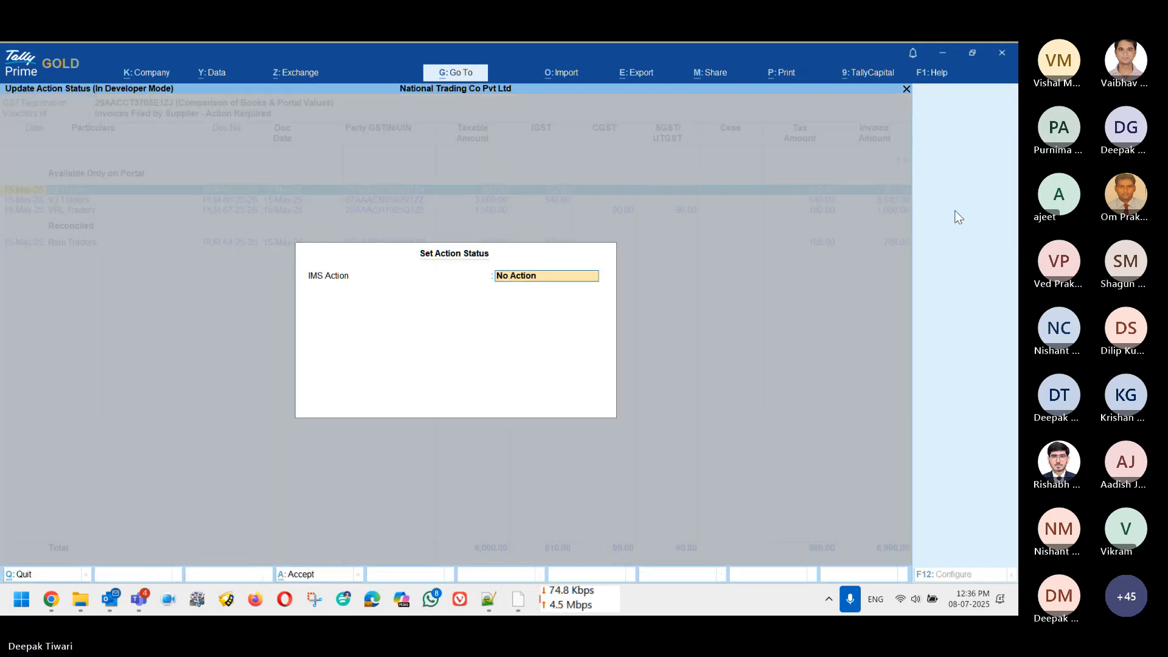
{"action": "key", "text": "Down"}
{"action": "key", "text": "Up"}
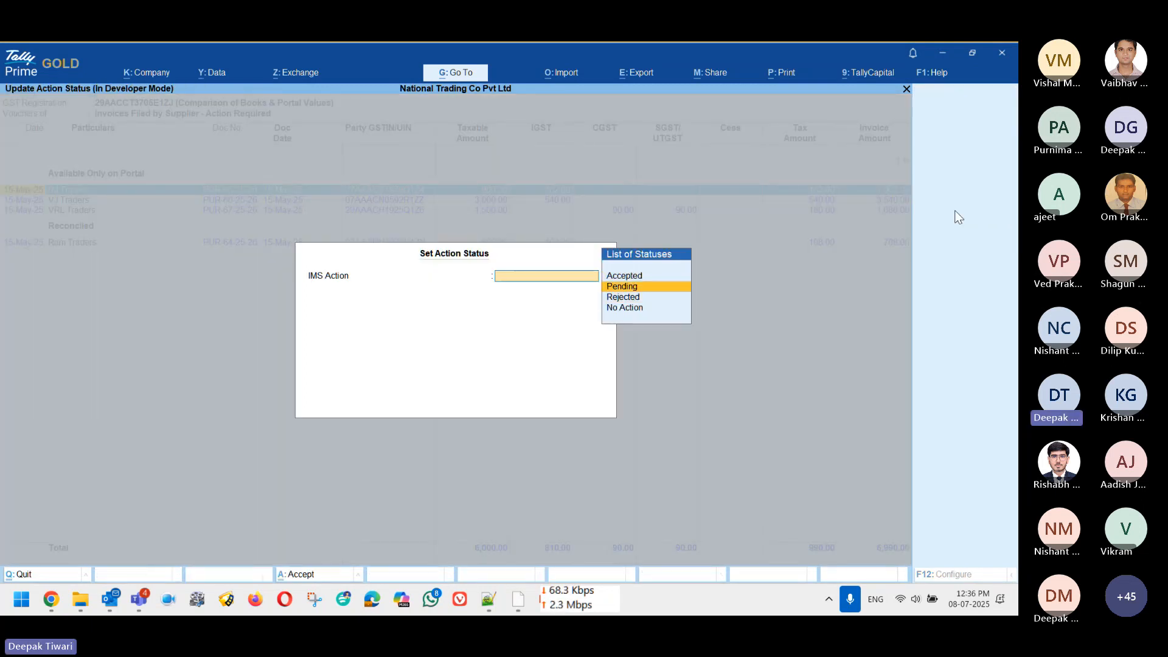
{"action": "key", "text": "Return"}
{"action": "key", "text": "Return"}
Step: Confirm Pending and open the Action Taken – Ready for Upload register from the IMS summary
{"action": "key", "text": "Escape"}
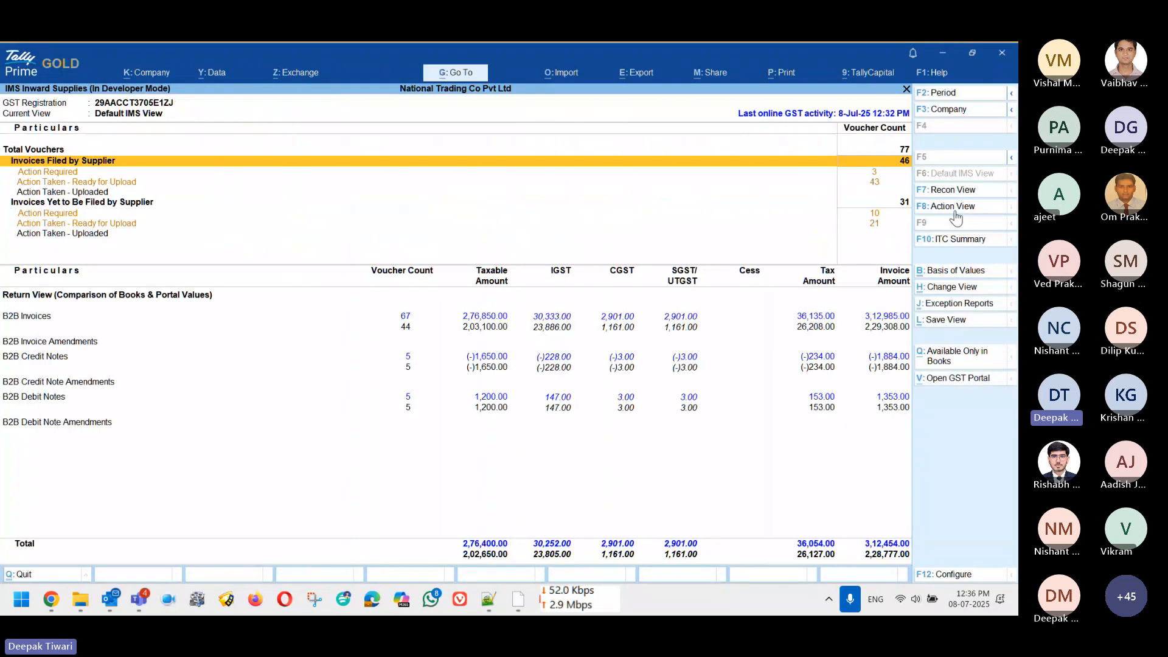
{"action": "key", "text": "Down"}
{"action": "key", "text": "Down"}
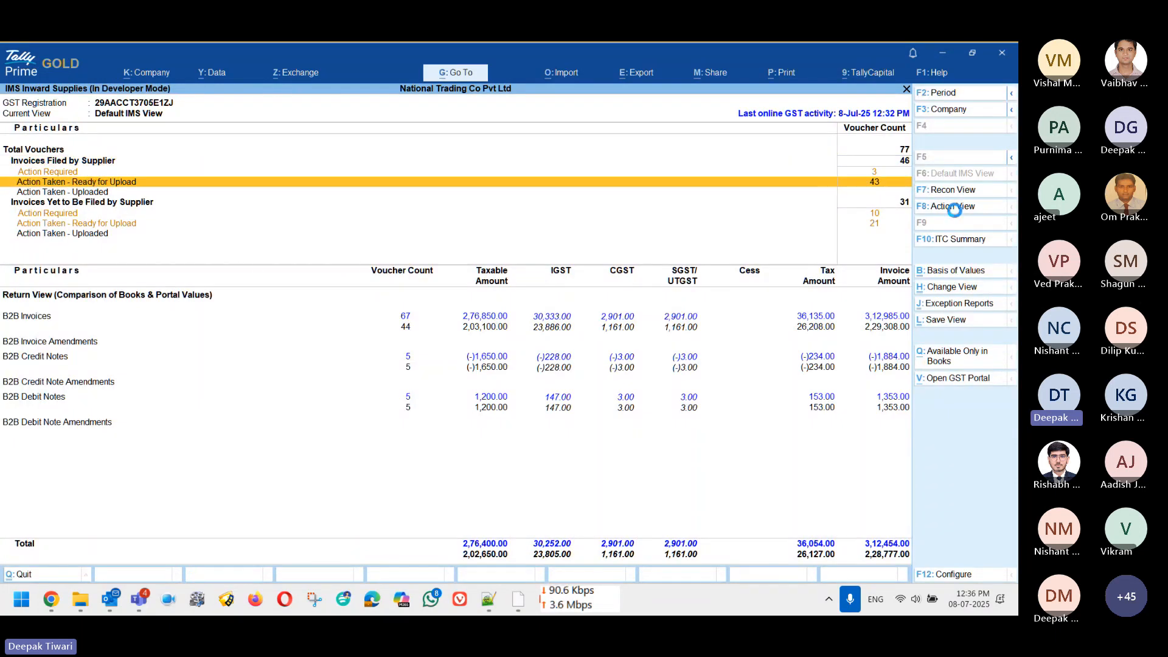
{"action": "key", "text": "Return"}
{"action": "key", "text": "Down"}
{"action": "key", "text": "Down"}
{"action": "key", "text": "Down"}
{"action": "key", "text": "Down"}
{"action": "key", "text": "Down"}
{"action": "key", "text": "Down"}
{"action": "key", "text": "Down"}
{"action": "key", "text": "Down"}
{"action": "key", "text": "Down"}
{"action": "key", "text": "Down"}
{"action": "key", "text": "Down"}
{"action": "key", "text": "Down"}
{"action": "key", "text": "Down"}
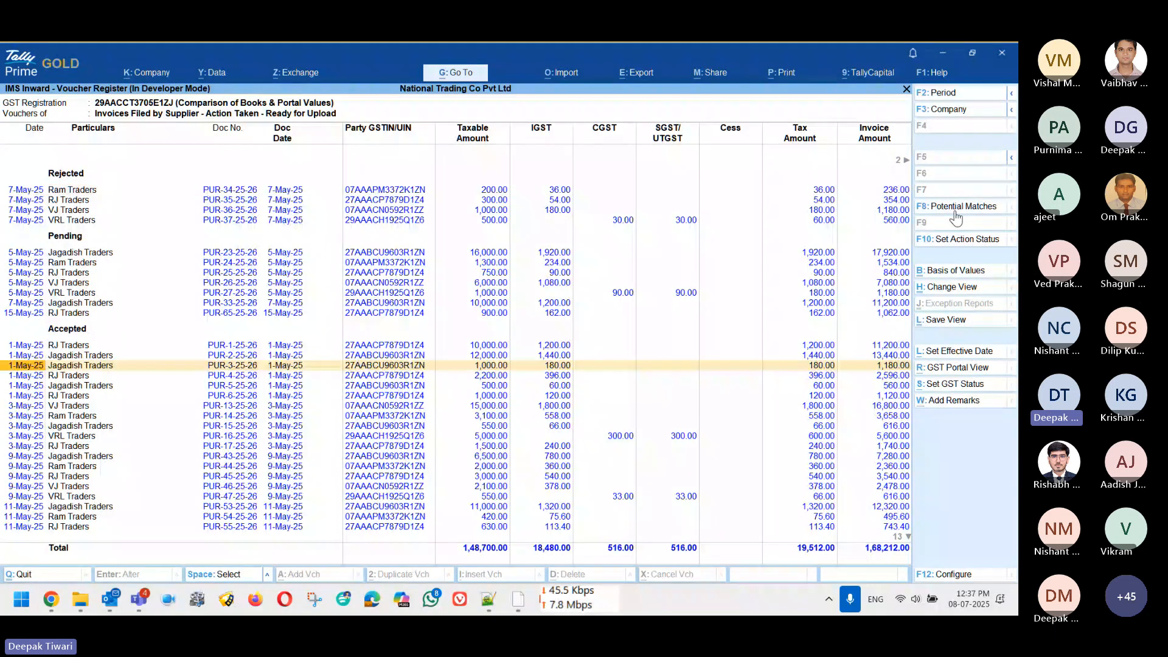
{"action": "key", "text": "Up"}
{"action": "key", "text": "Up"}
{"action": "key", "text": "Up"}
{"action": "key", "text": "Up"}
{"action": "key", "text": "Up"}
{"action": "key", "text": "Up"}
{"action": "key", "text": "Up"}
{"action": "key", "text": "Up"}
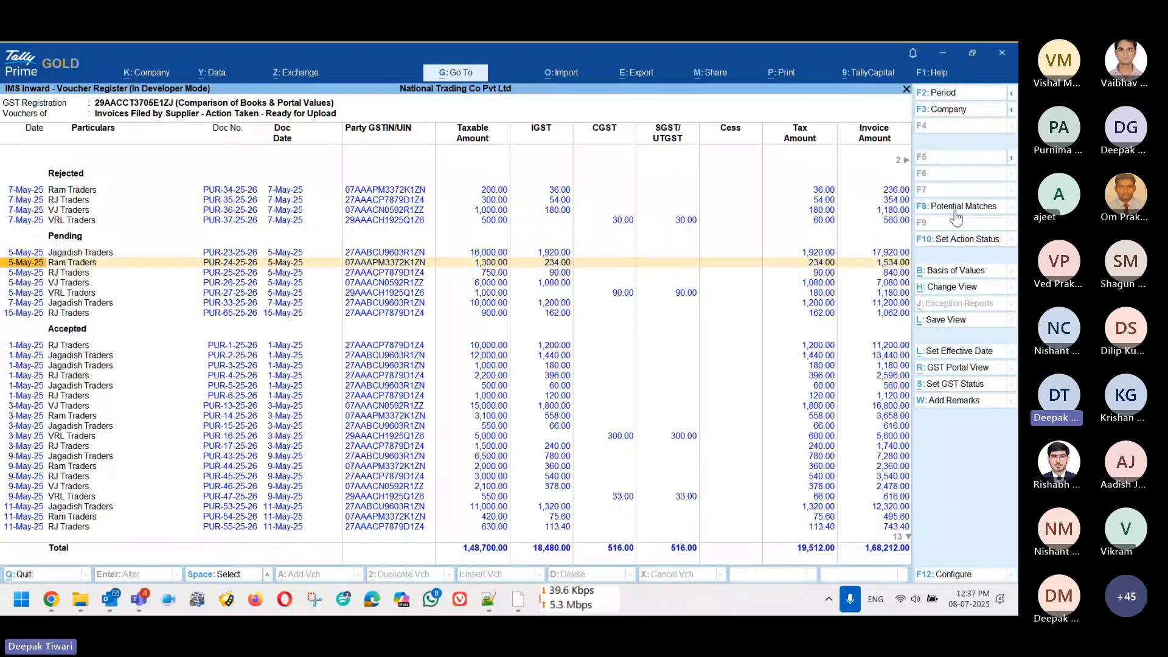
Step: Add the remark 'need clarity' to Jagadish Traders PUR-23-25-26, then open the F12 configuration
{"action": "key", "text": "Up"}
{"action": "key", "text": "space"}
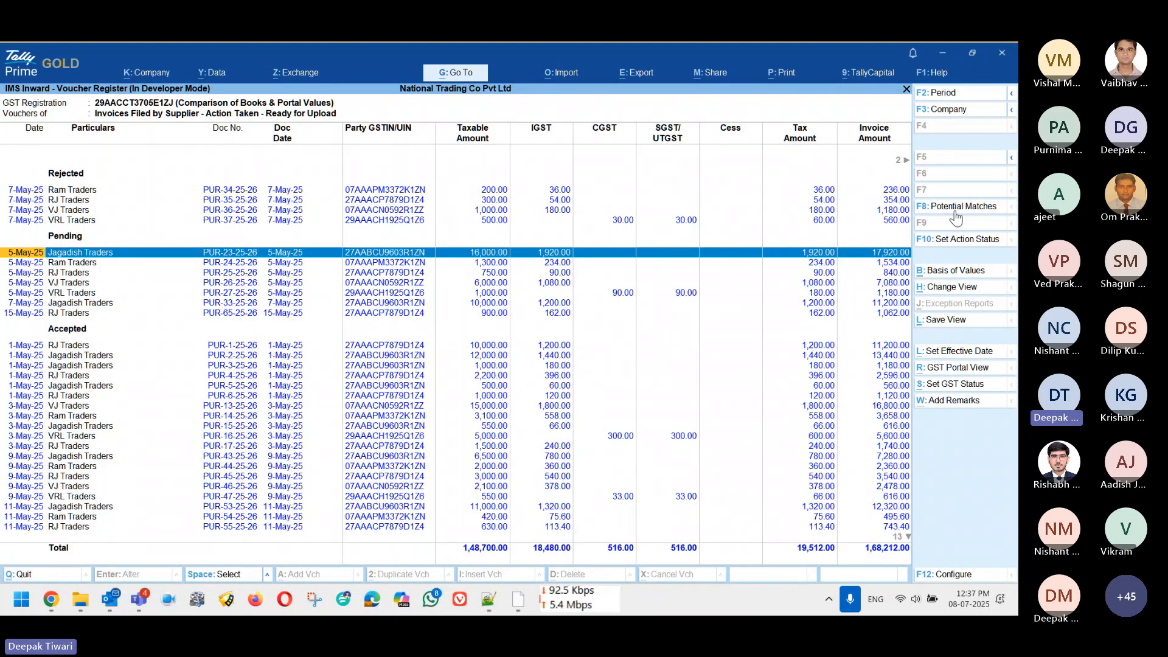
{"action": "left_click", "coordinate": [960, 410]}
{"action": "type", "text": "need clar"}
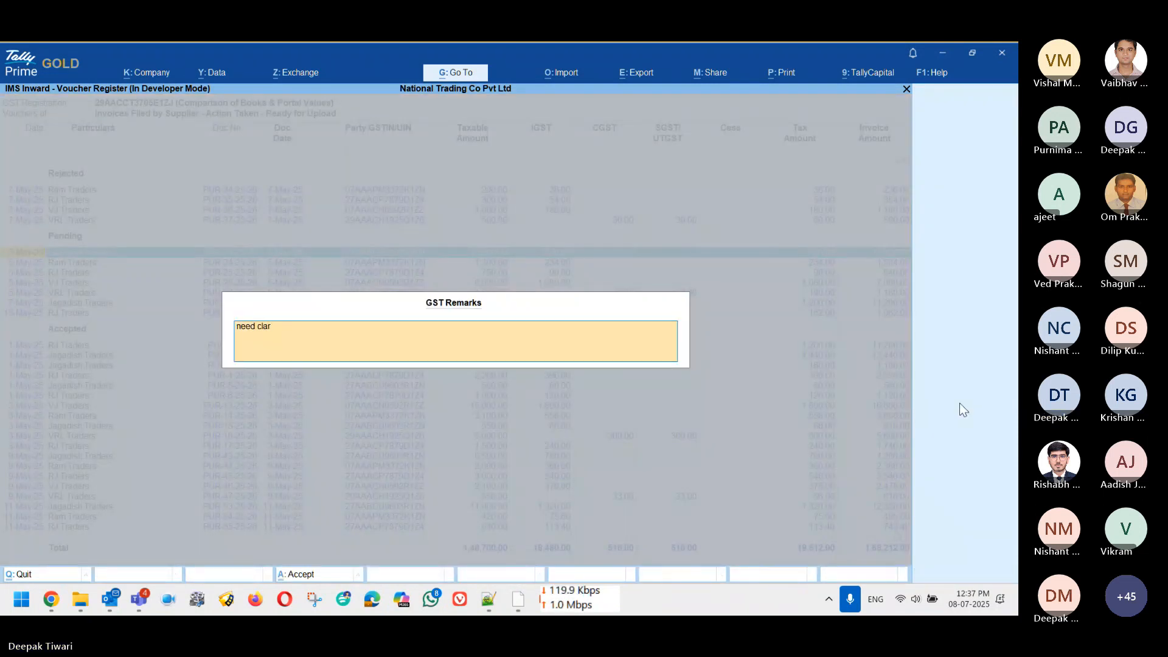
{"action": "type", "text": "ity"}
{"action": "key", "text": "Return"}
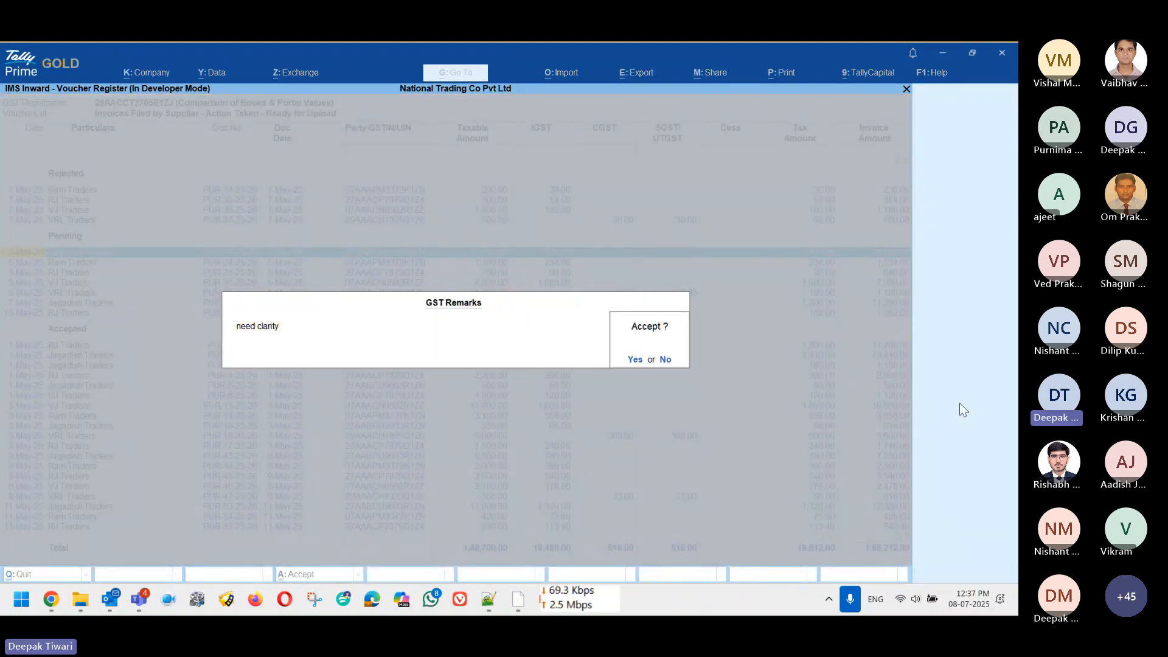
{"action": "key", "text": "Return"}
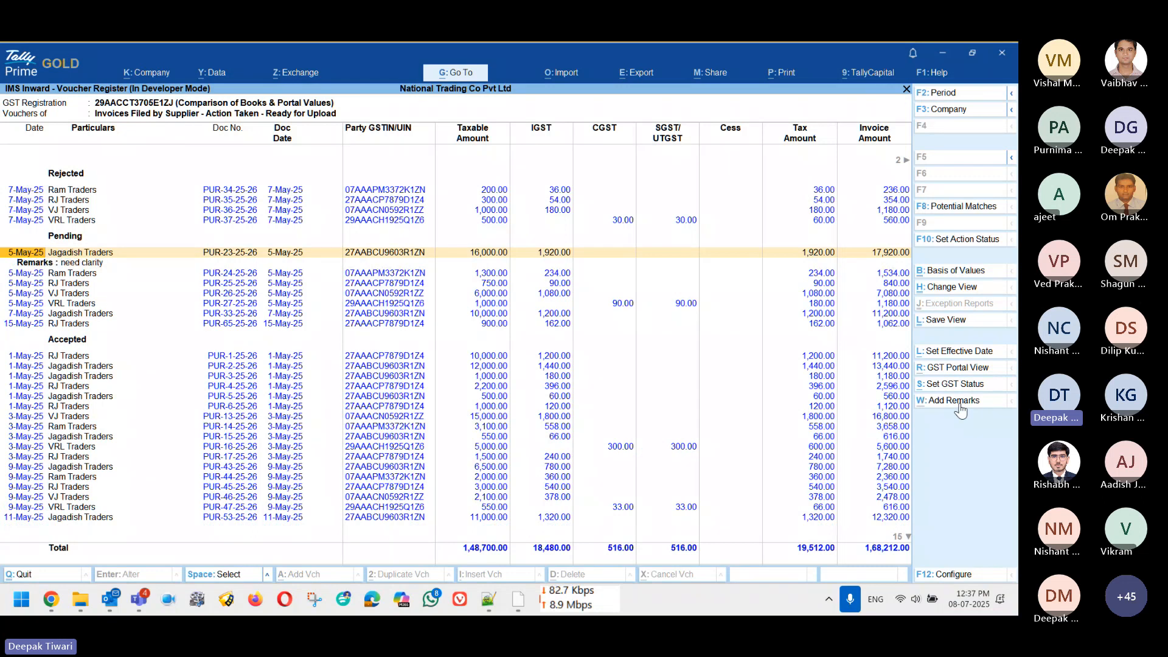
{"action": "key", "text": "Down"}
{"action": "key", "text": "Up"}
{"action": "key", "text": "F12"}
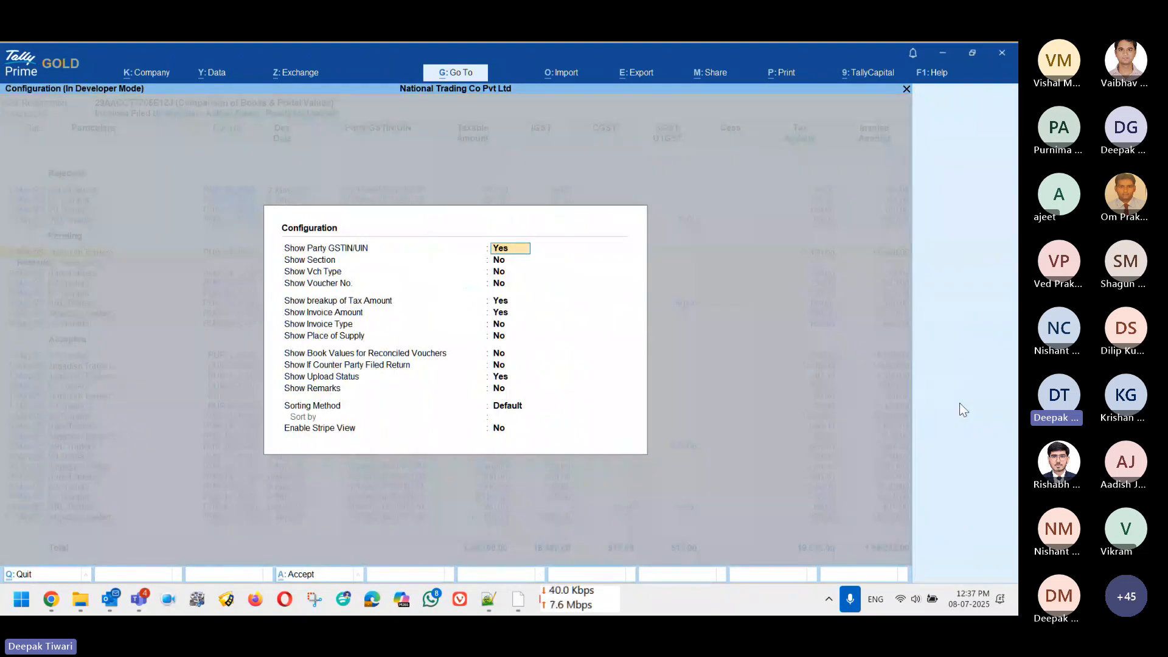
{"action": "key", "text": "Down"}
{"action": "key", "text": "Down"}
{"action": "key", "text": "Down"}
{"action": "key", "text": "Down"}
{"action": "key", "text": "Down"}
{"action": "key", "text": "Down"}
{"action": "key", "text": "Down"}
{"action": "key", "text": "Down"}
{"action": "key", "text": "Down"}
{"action": "key", "text": "Down"}
{"action": "key", "text": "Down"}
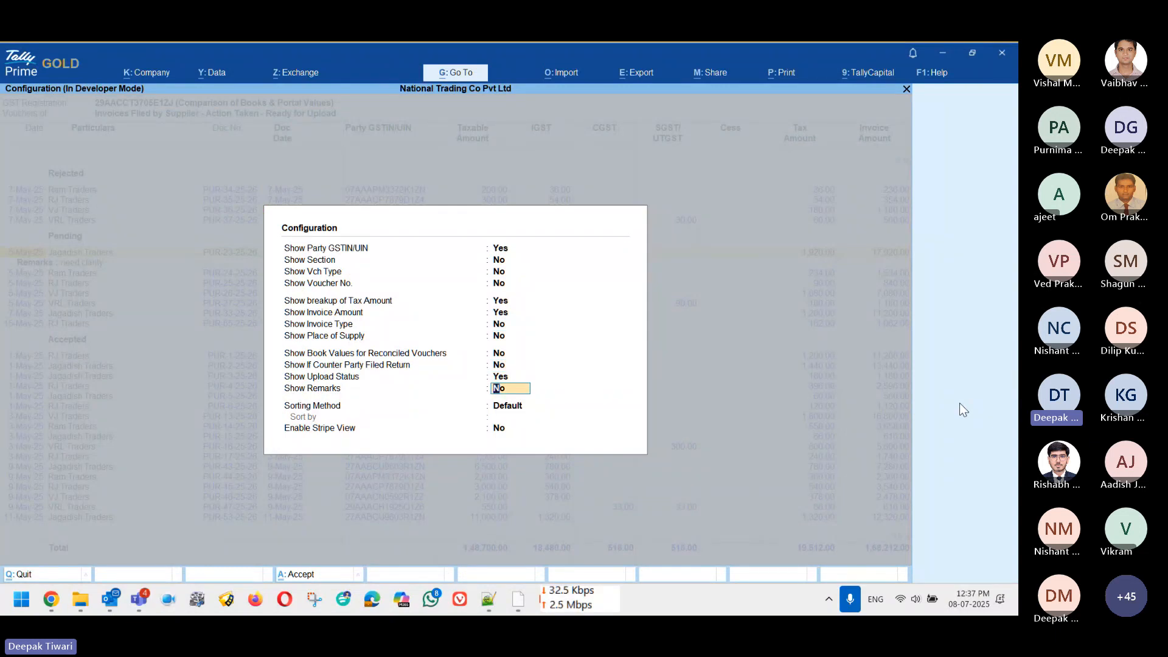
Step: Leave the Show Remarks configuration and open the Action Required invoice register
{"action": "key", "text": "BackSpace"}
{"action": "key", "text": "Escape"}
{"action": "key", "text": "Escape"}
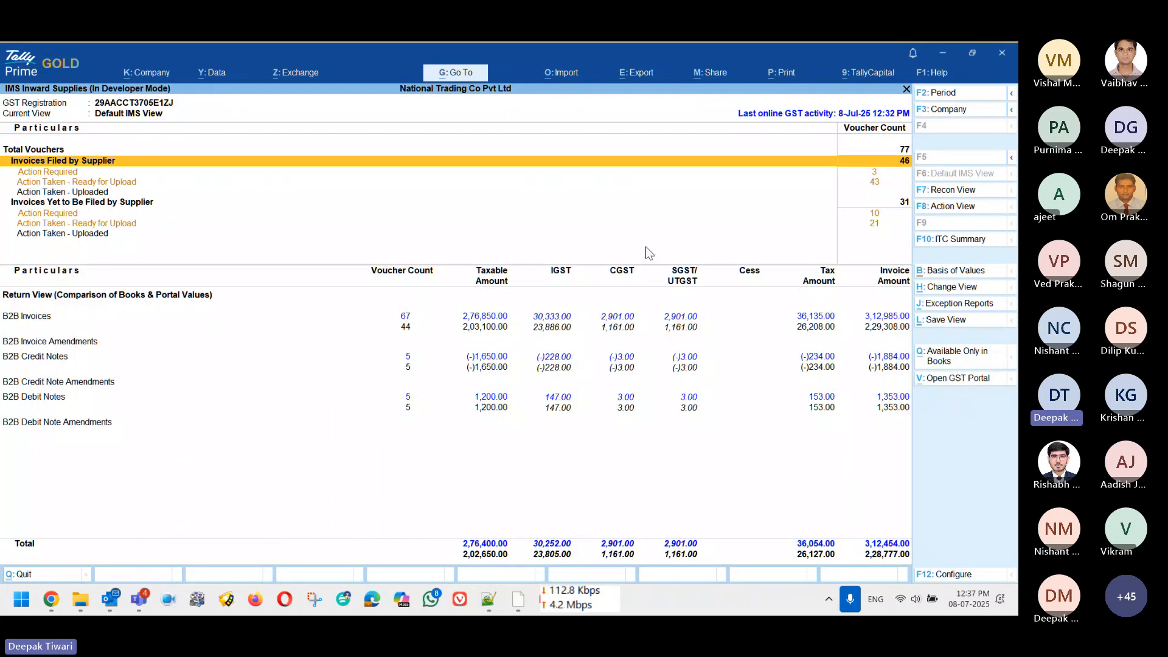
{"action": "key", "text": "Down"}
{"action": "key", "text": "Return"}
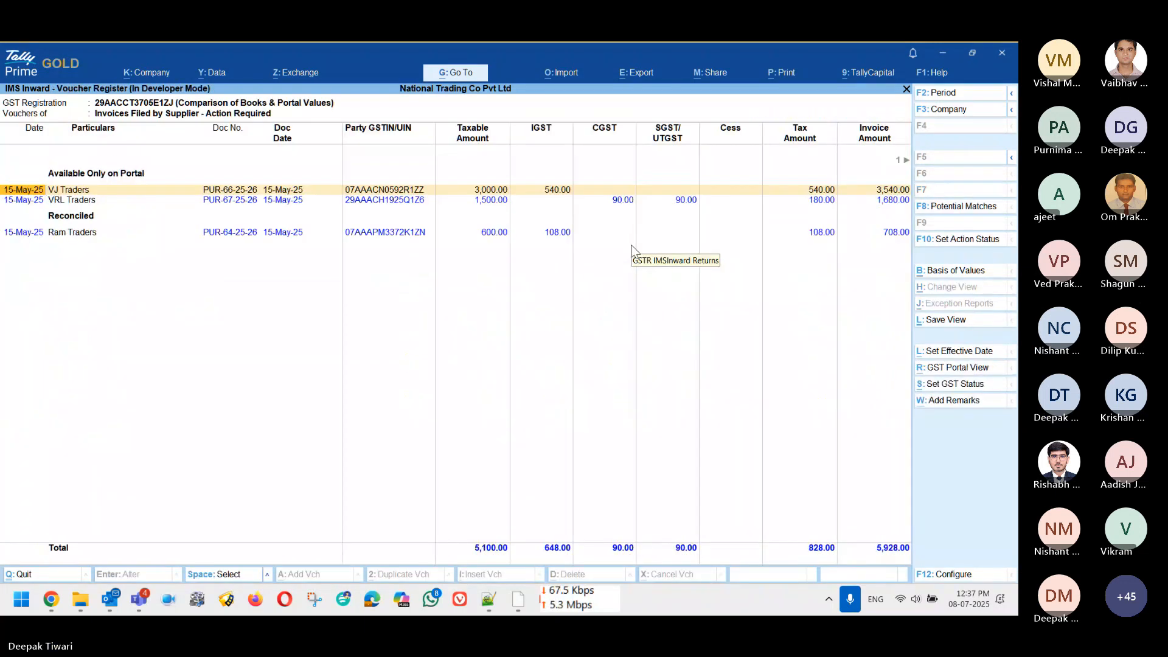
Step: Mark the VJ, VRL and Ram Traders invoices and set all three to Accepted
{"action": "key", "text": "space"}
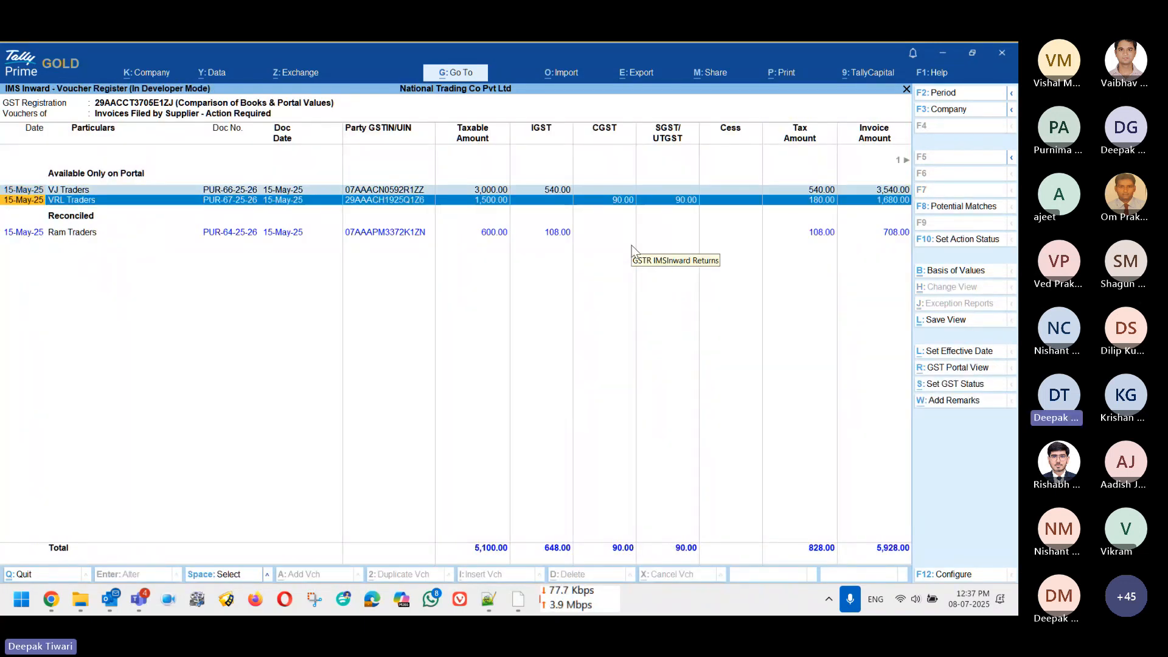
{"action": "key", "text": "space"}
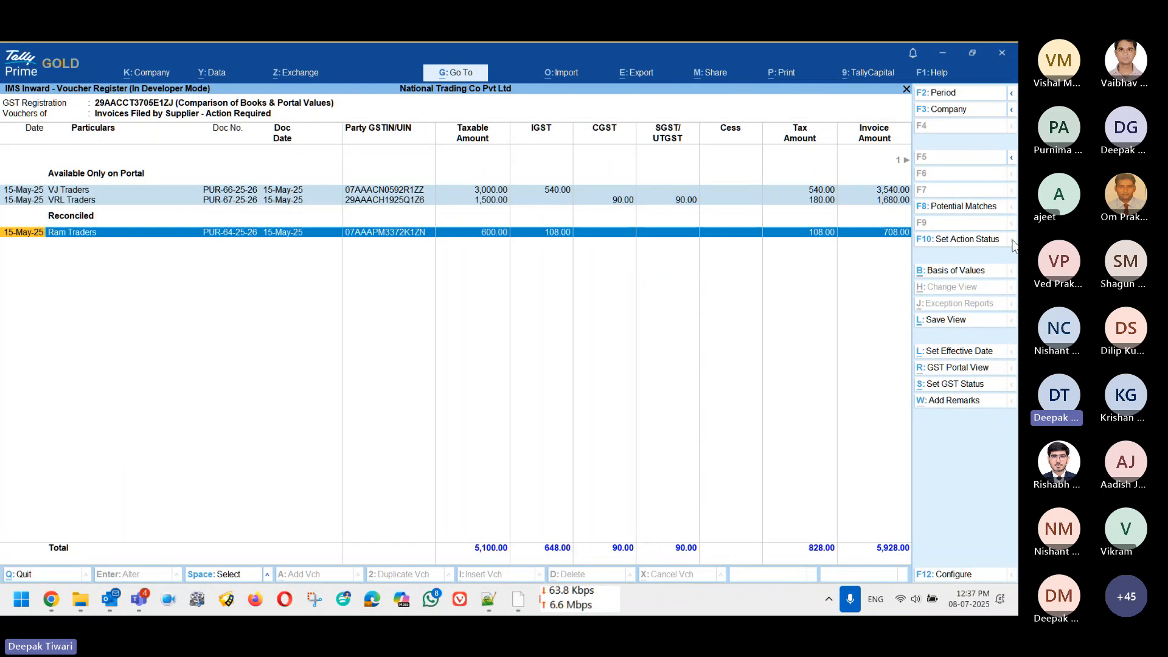
{"action": "left_click", "coordinate": [956, 245]}
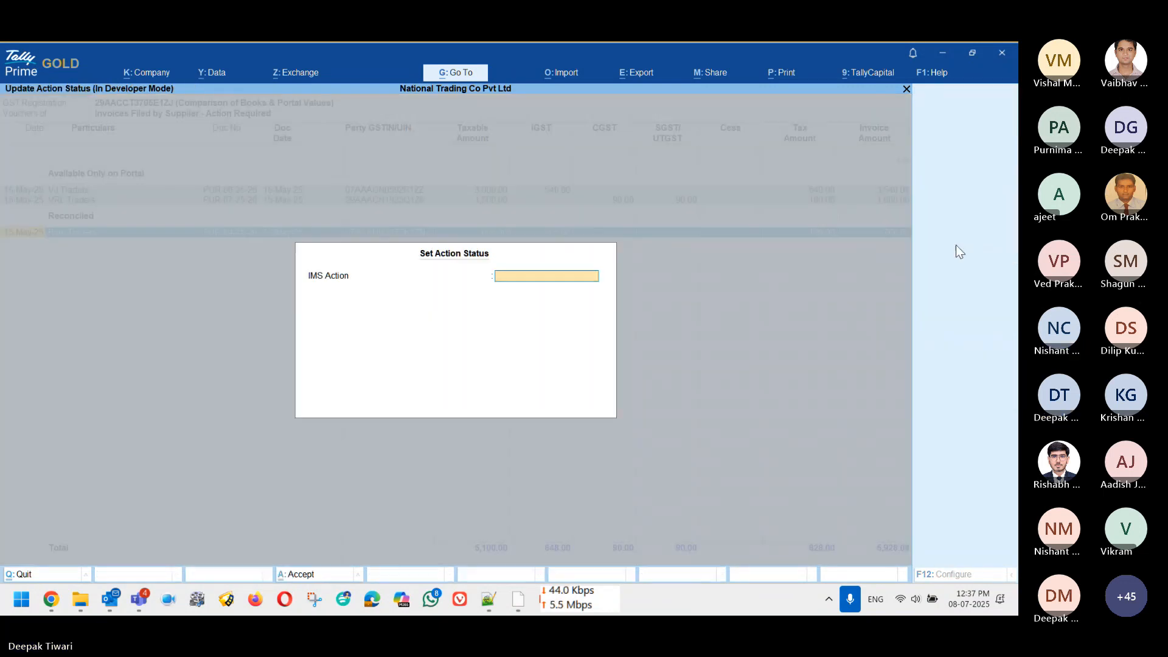
{"action": "key", "text": "Return"}
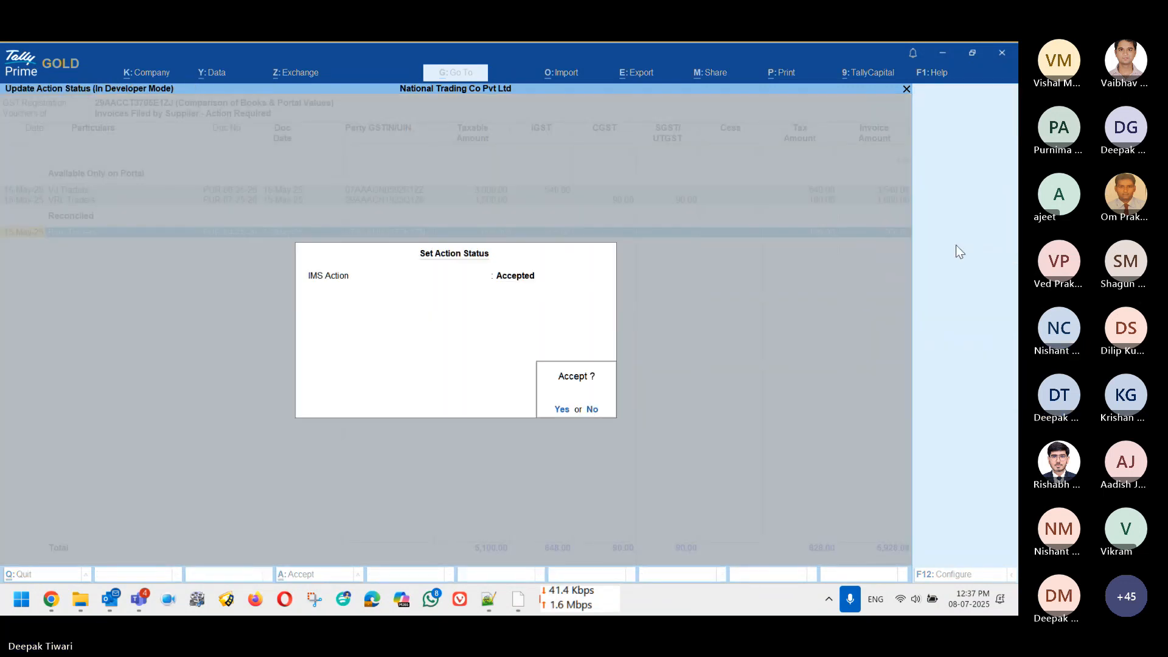
{"action": "key", "text": "y"}
{"action": "key", "text": "Escape"}
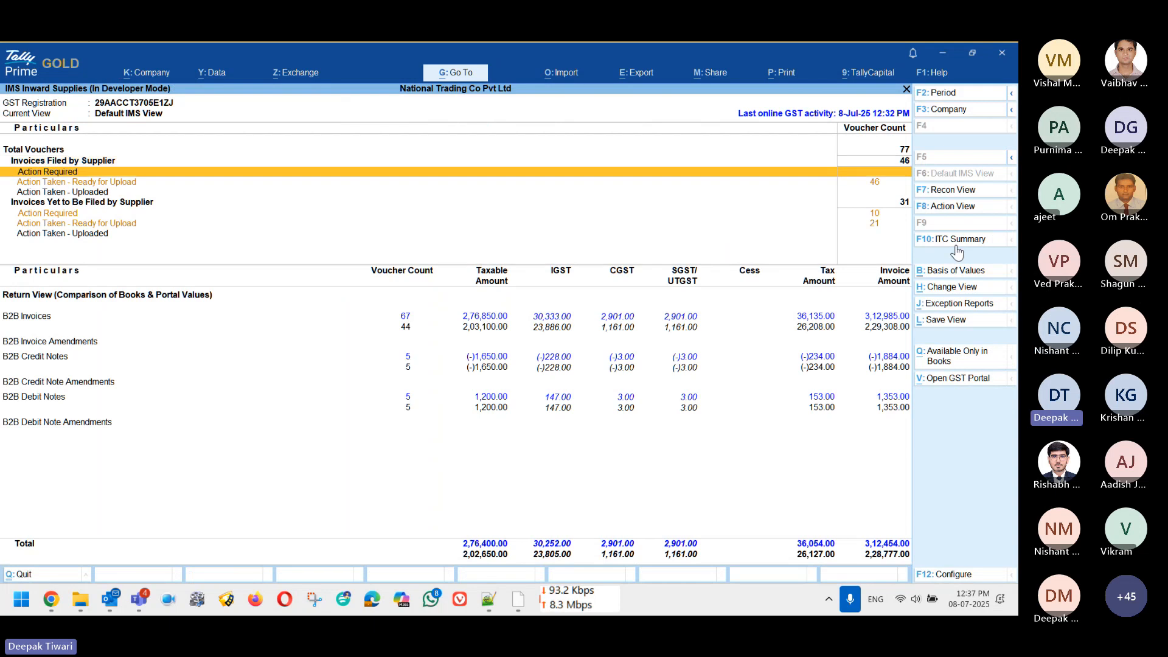
{"action": "key", "text": "Down"}
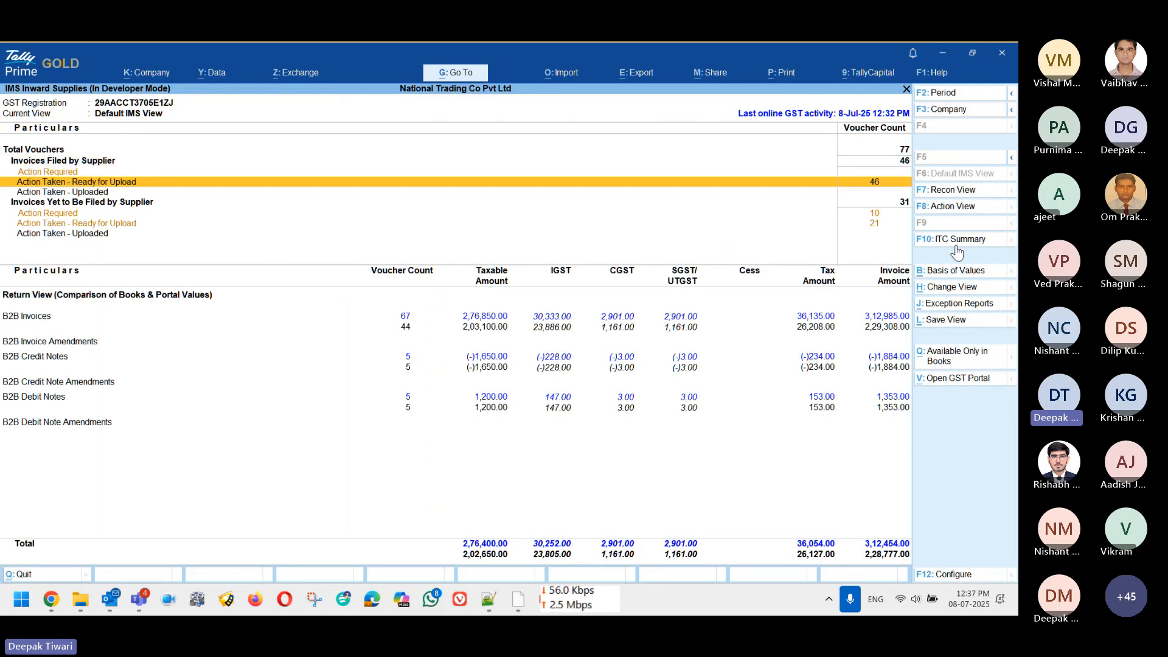
{"action": "key", "text": "Up"}
{"action": "key", "text": "Down"}
Step: In the Ready for Upload register, accept Jagadish Traders invoice PUR-23-25-26
{"action": "key", "text": "Return"}
{"action": "key", "text": "Down"}
{"action": "key", "text": "Down"}
{"action": "key", "text": "Down"}
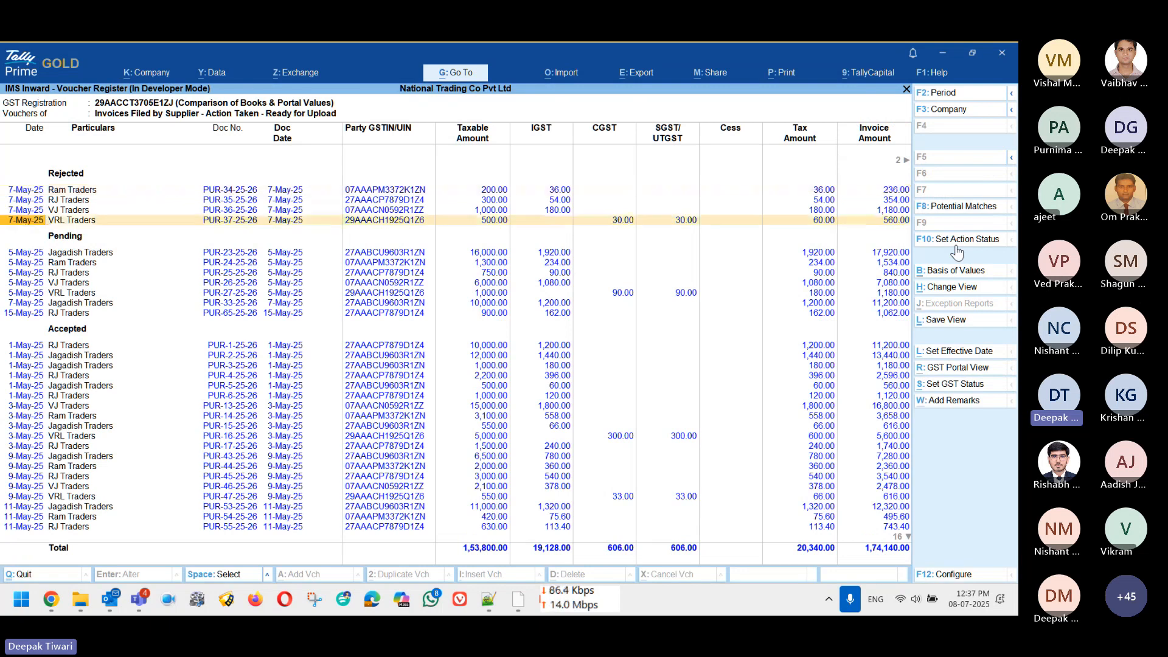
{"action": "key", "text": "Up"}
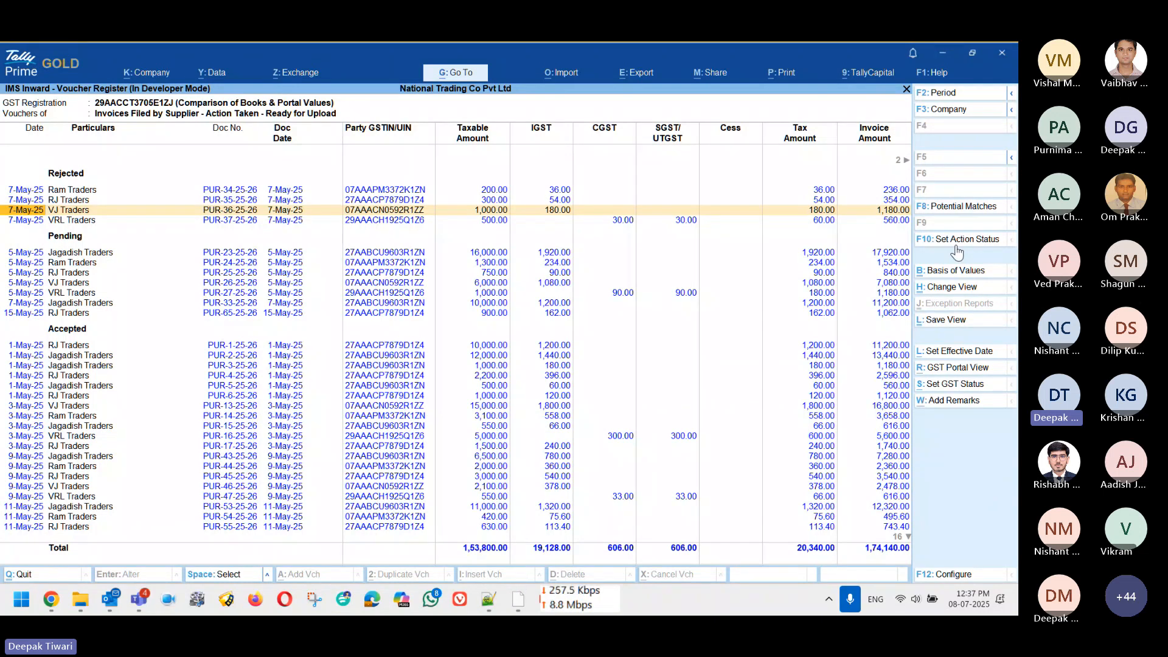
{"action": "key", "text": "Down"}
{"action": "key", "text": "Down"}
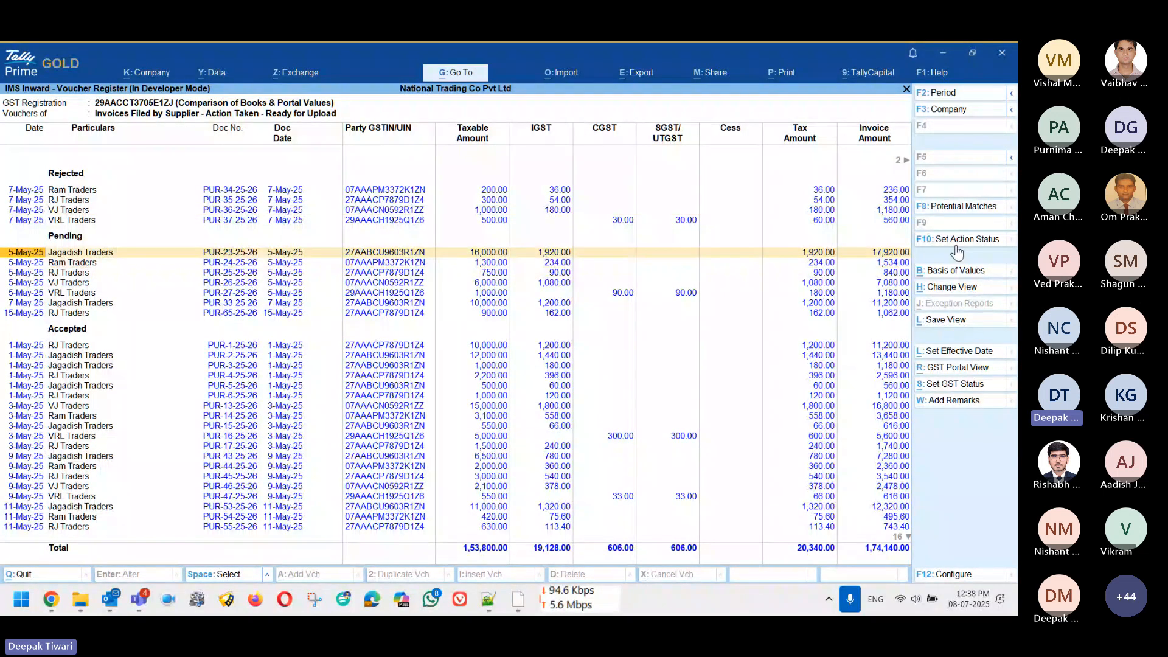
{"action": "key", "text": "space"}
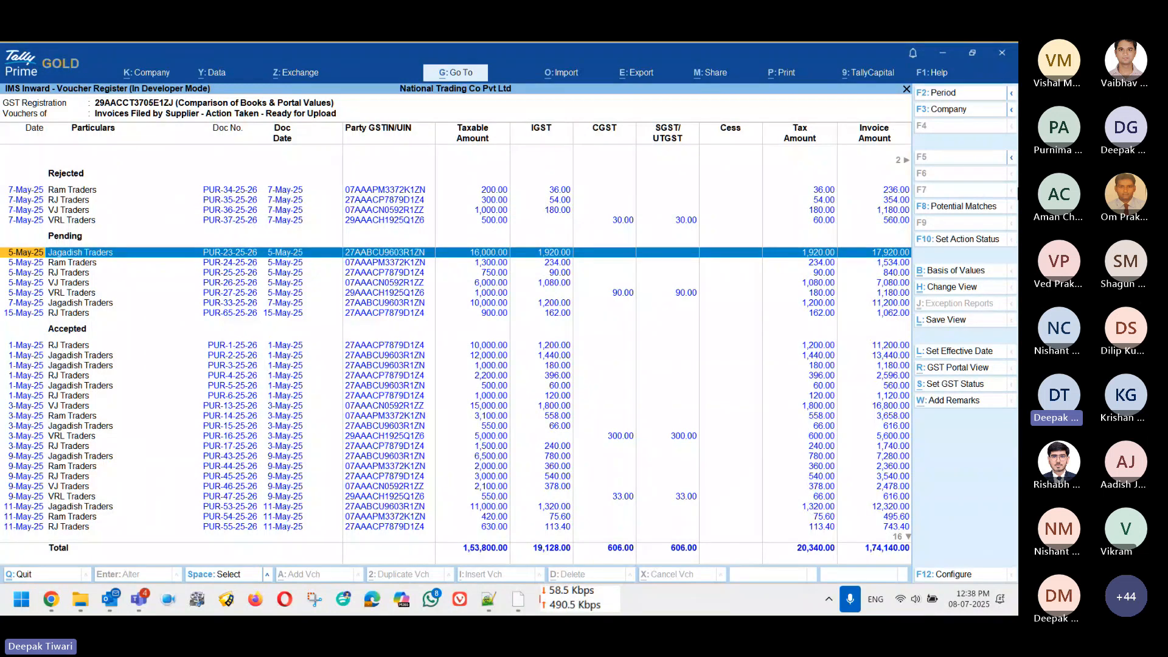
{"action": "left_click", "coordinate": [944, 240]}
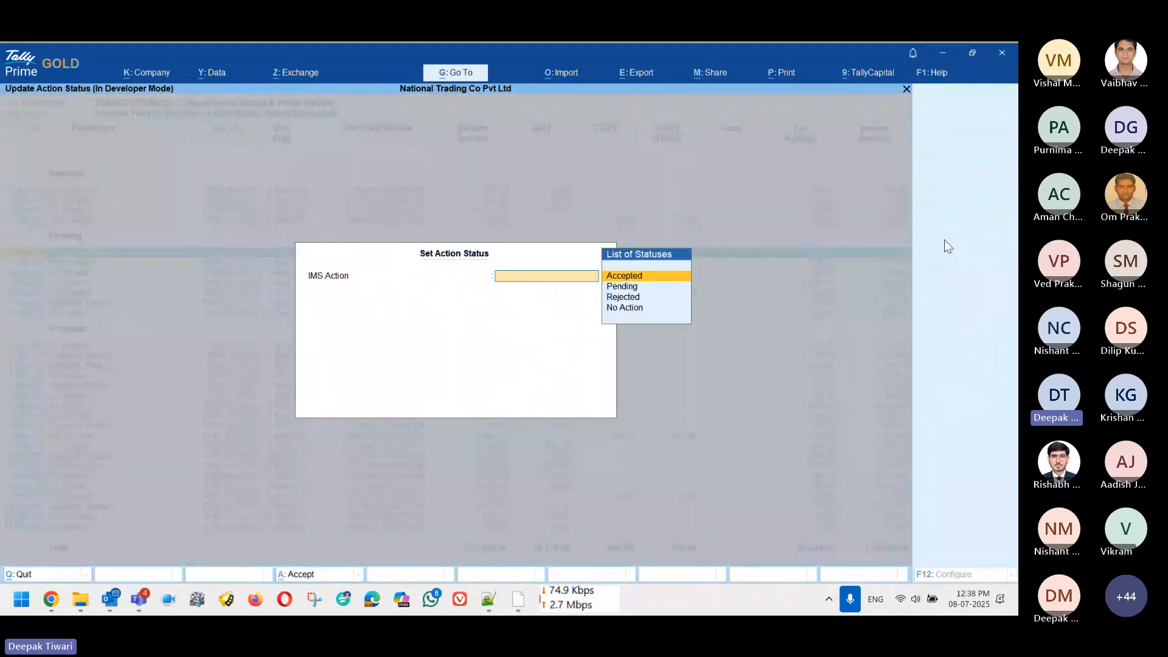
{"action": "key", "text": "Return"}
{"action": "key", "text": "Return"}
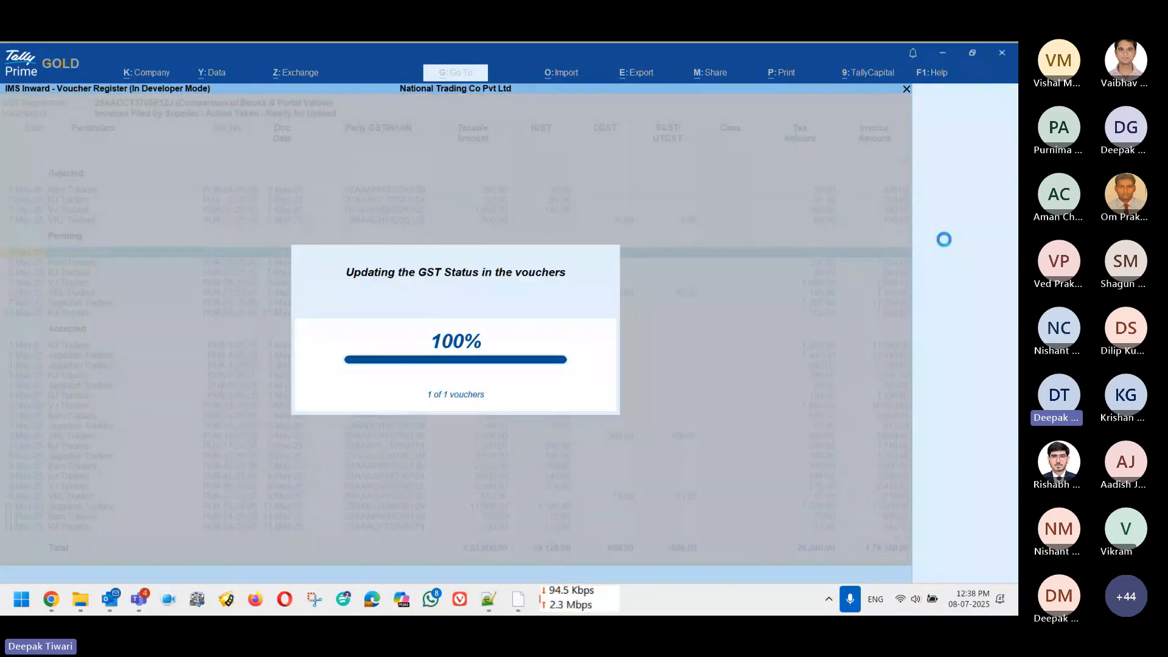
Step: Try changing Ram Traders PUR-34-25-26's action status, then leave without saving
{"action": "key", "text": "Up"}
{"action": "key", "text": "Up"}
{"action": "key", "text": "Up"}
{"action": "key", "text": "Up"}
{"action": "key", "text": "Up"}
{"action": "key", "text": "Up"}
{"action": "key", "text": "Up"}
{"action": "key", "text": "Up"}
{"action": "key", "text": "Up"}
{"action": "key", "text": "Up"}
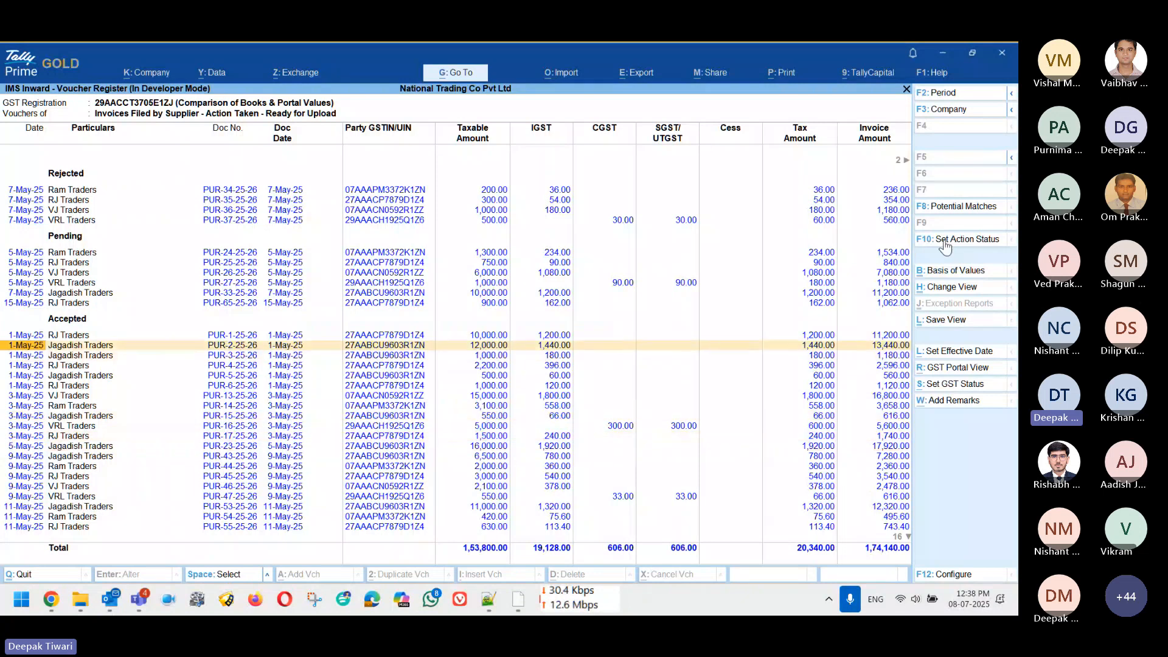
{"action": "key", "text": "Up"}
{"action": "key", "text": "Up"}
{"action": "key", "text": "Up"}
{"action": "key", "text": "Up"}
{"action": "key", "text": "Up"}
{"action": "key", "text": "Up"}
{"action": "key", "text": "Up"}
{"action": "key", "text": "Up"}
{"action": "key", "text": "Up"}
{"action": "key", "text": "Up"}
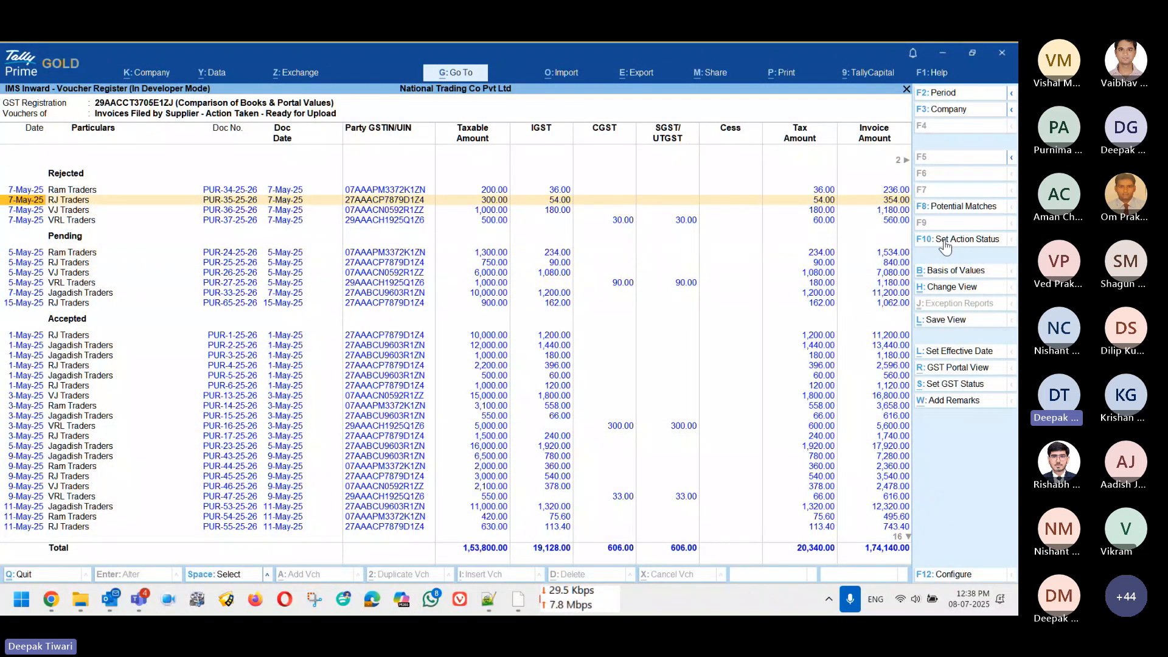
{"action": "key", "text": "Up"}
{"action": "left_click", "coordinate": [944, 239]}
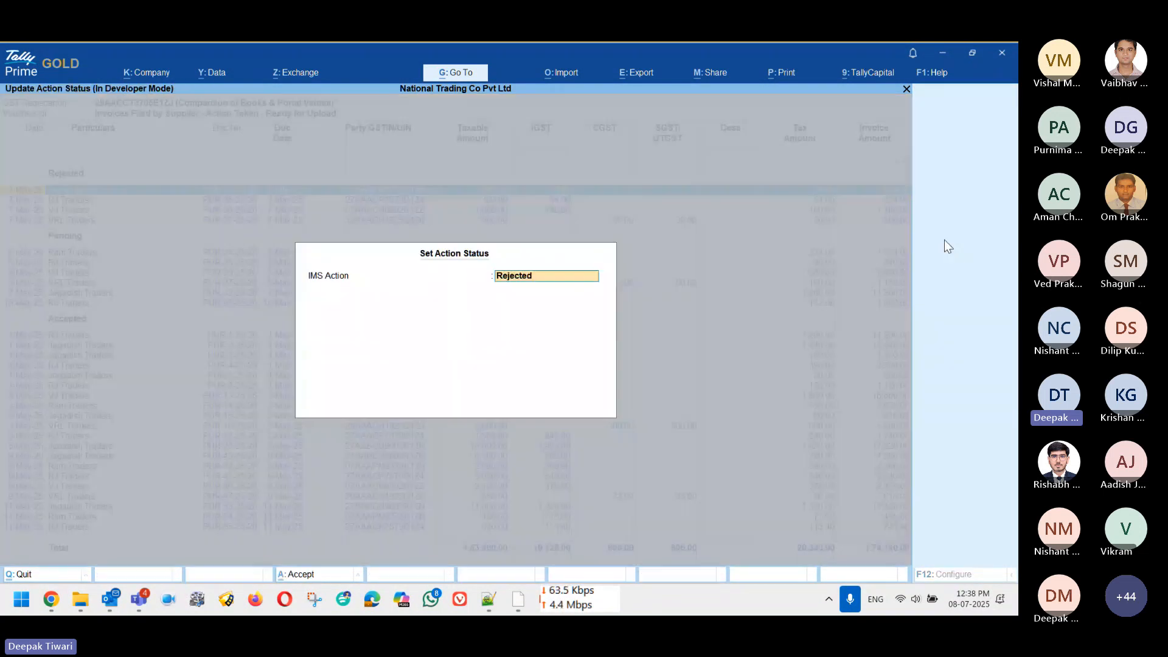
{"action": "key", "text": "BackSpace"}
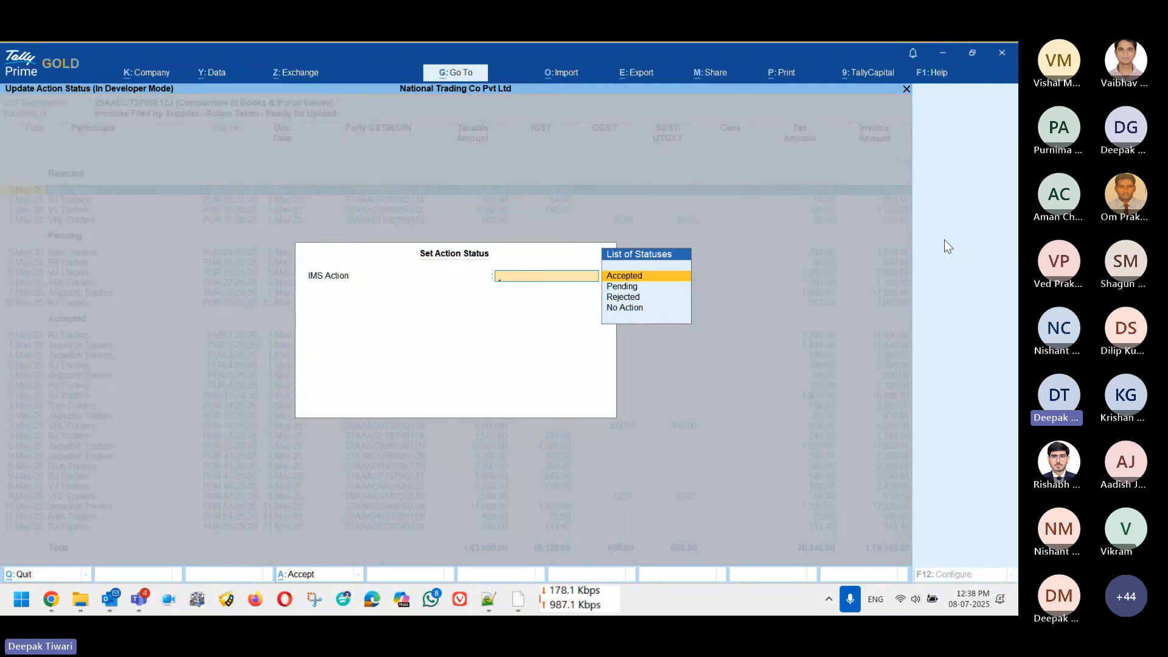
{"action": "key", "text": "Return"}
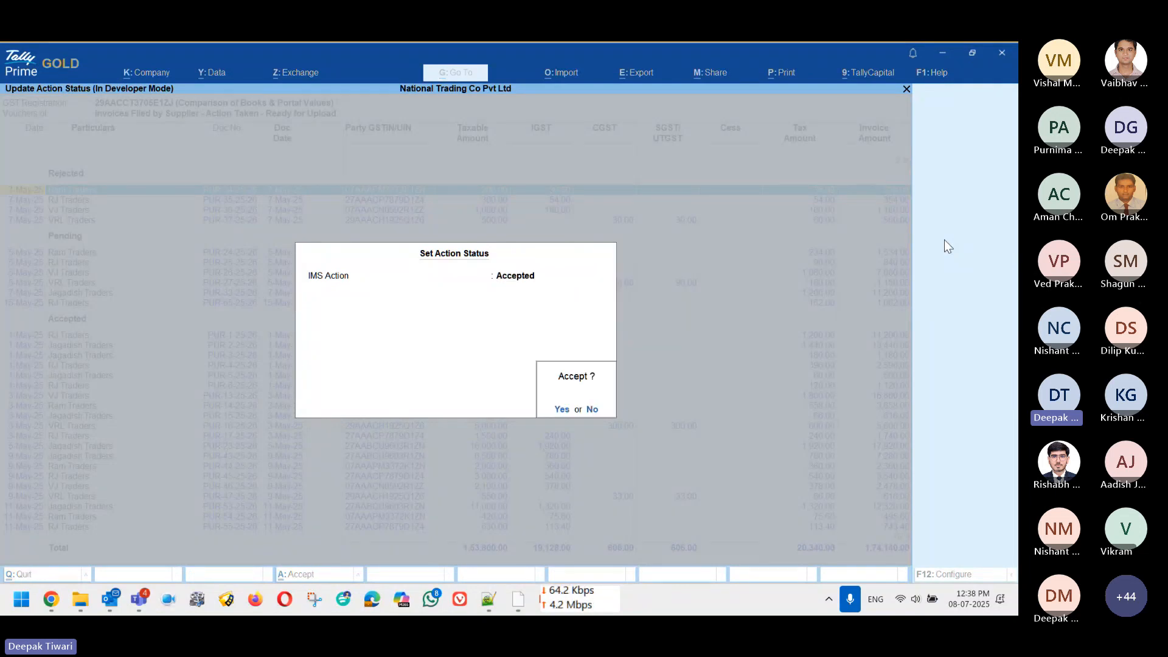
{"action": "key", "text": "Escape"}
{"action": "key", "text": "BackSpace"}
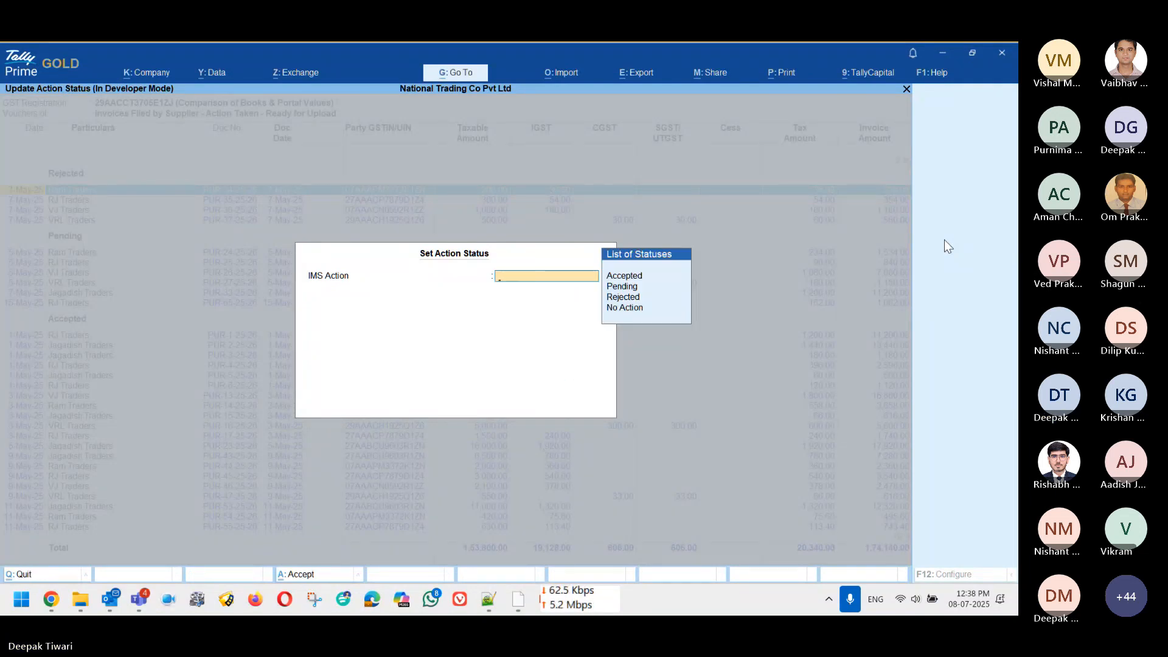
{"action": "key", "text": "Down"}
{"action": "key", "text": "Down"}
{"action": "key", "text": "Down"}
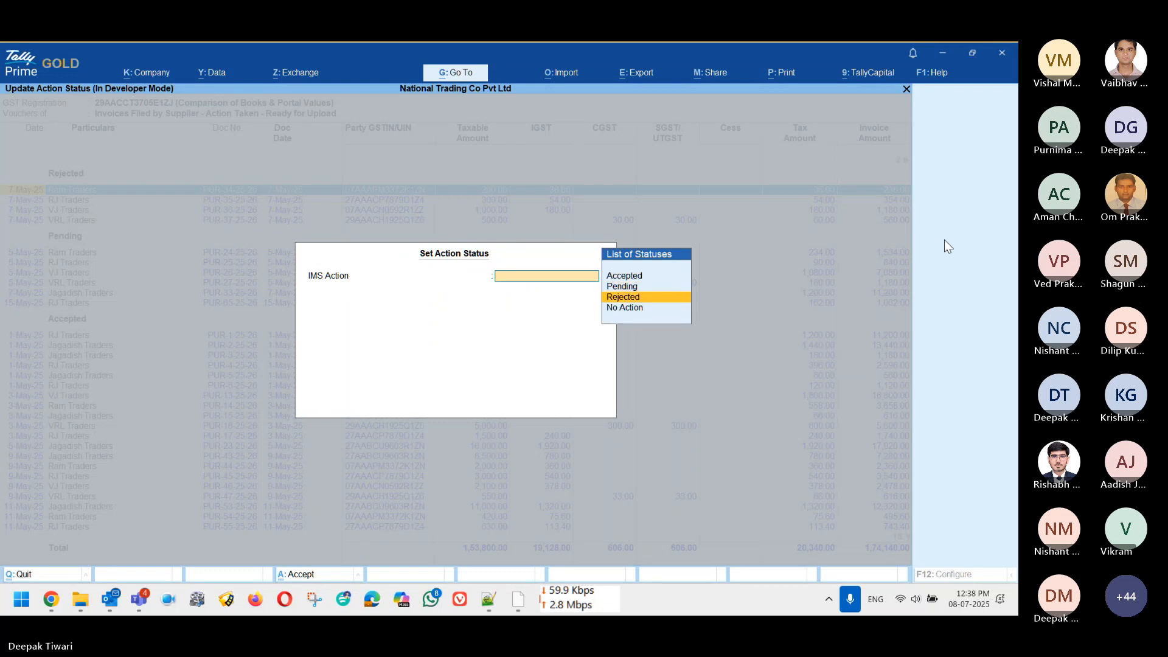
{"action": "key", "text": "Return"}
{"action": "key", "text": "Escape"}
{"action": "key", "text": "BackSpace"}
{"action": "key", "text": "Escape"}
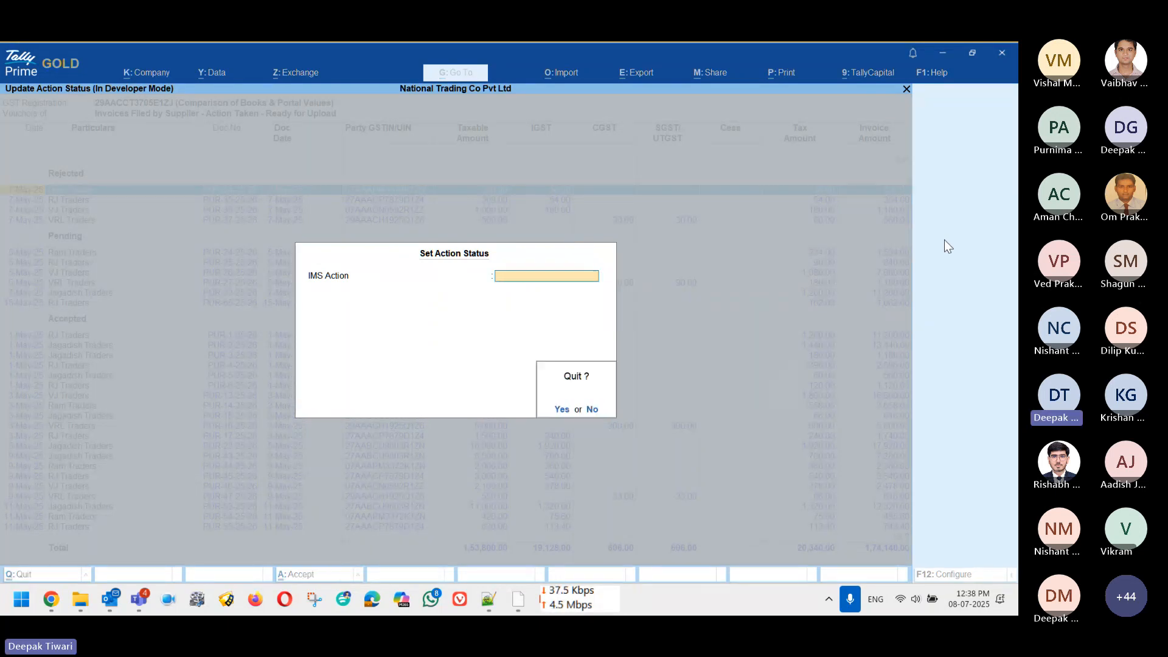
{"action": "key", "text": "Return"}
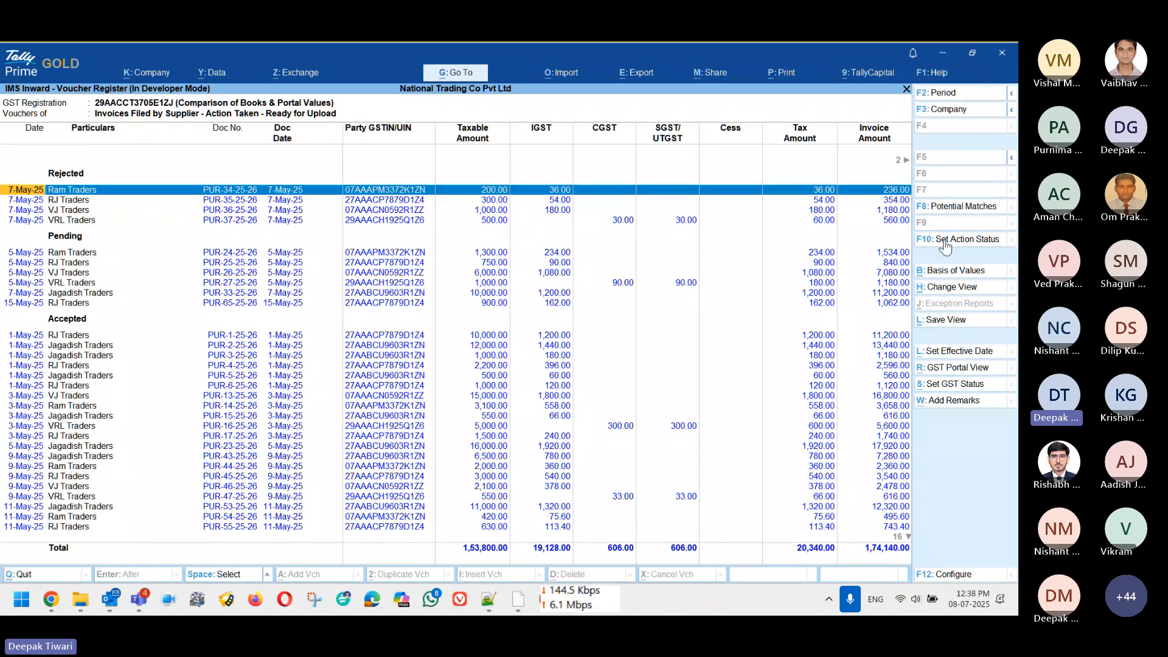
Step: Set Ram Traders PUR-34-25-26 to Accepted and close the voucher register
{"action": "left_click", "coordinate": [958, 241]}
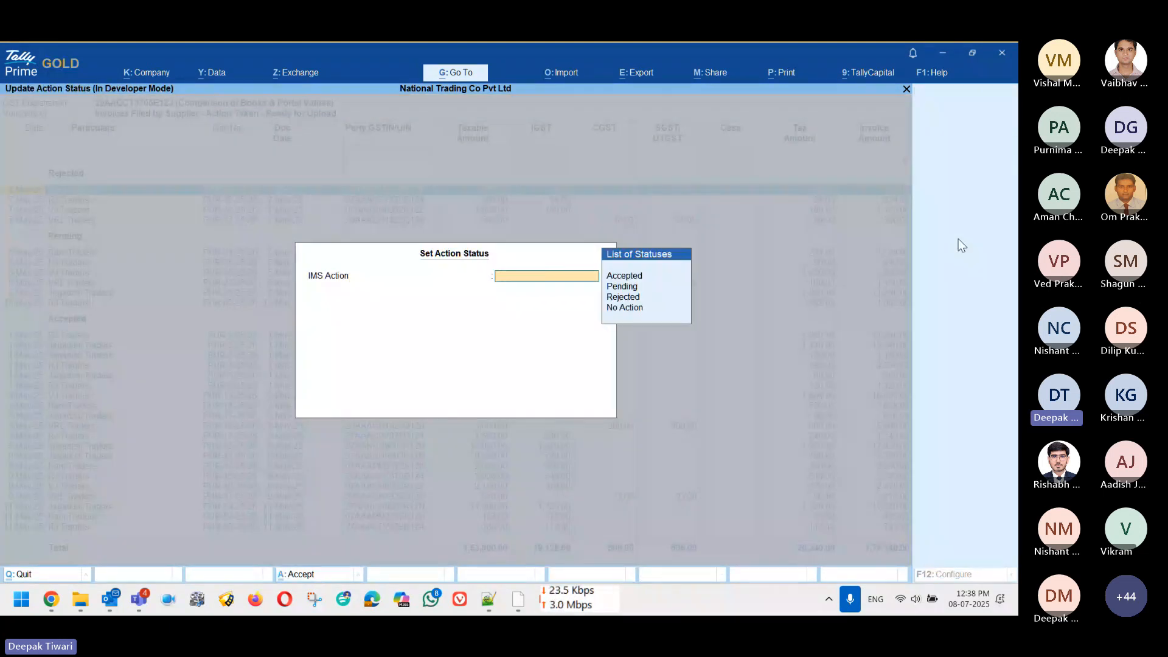
{"action": "key", "text": "Up"}
{"action": "key", "text": "Up"}
{"action": "key", "text": "Return"}
{"action": "key", "text": "Return"}
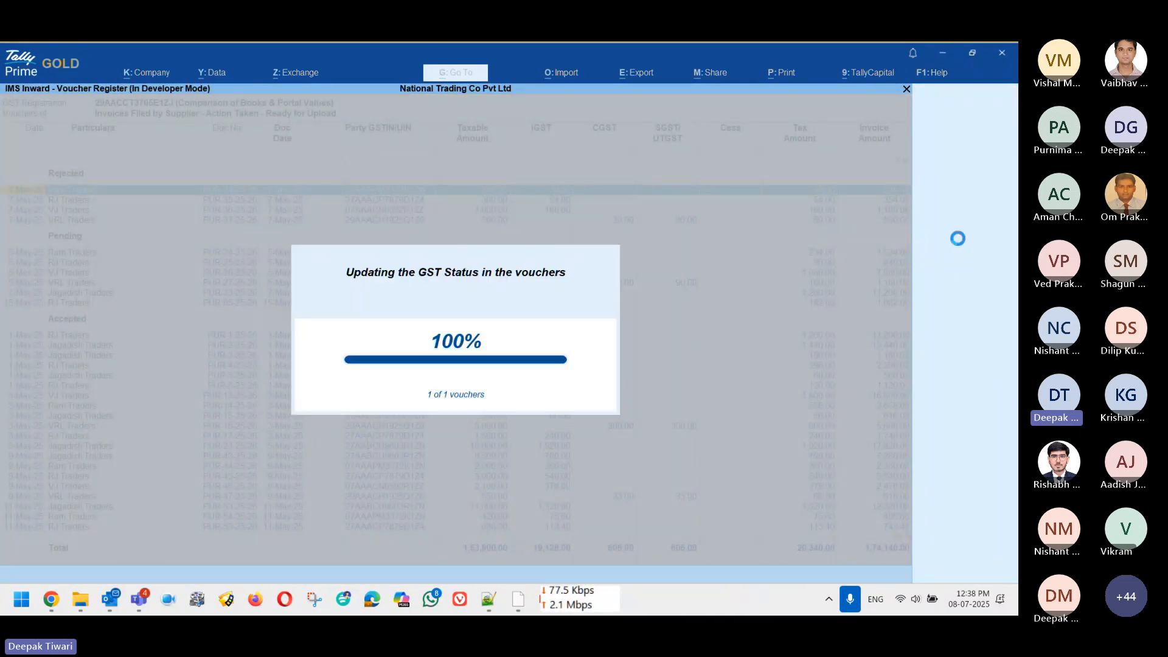
{"action": "key", "text": "Down"}
{"action": "key", "text": "Down"}
{"action": "key", "text": "Down"}
{"action": "key", "text": "Down"}
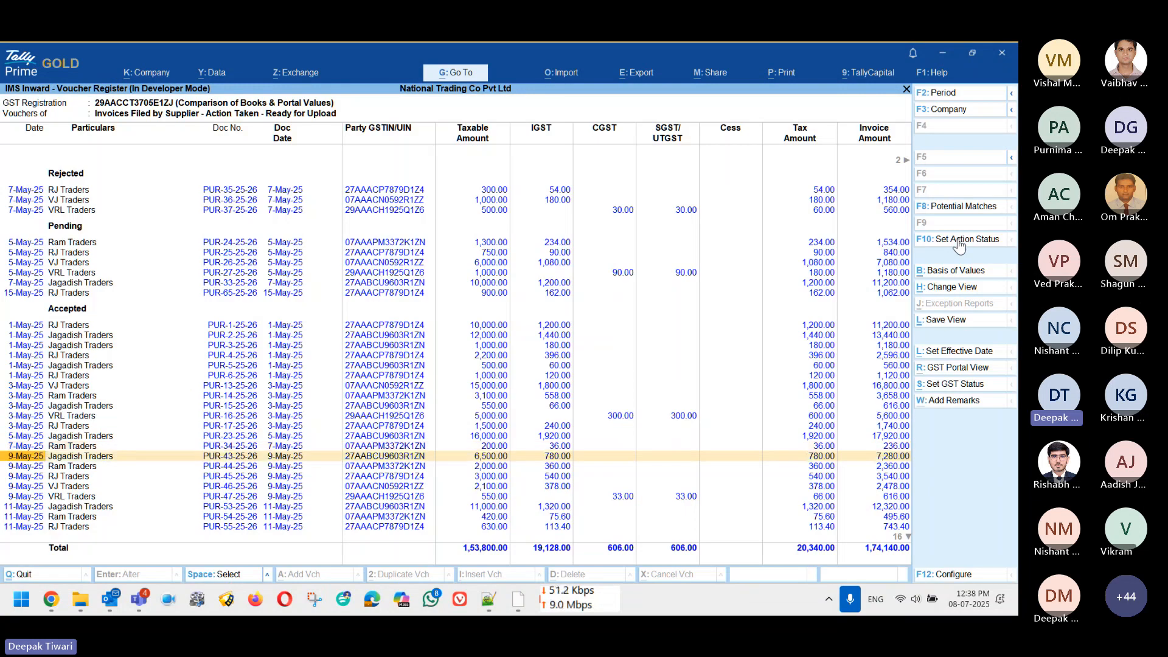
{"action": "key", "text": "Down"}
{"action": "key", "text": "Down"}
{"action": "key", "text": "Down"}
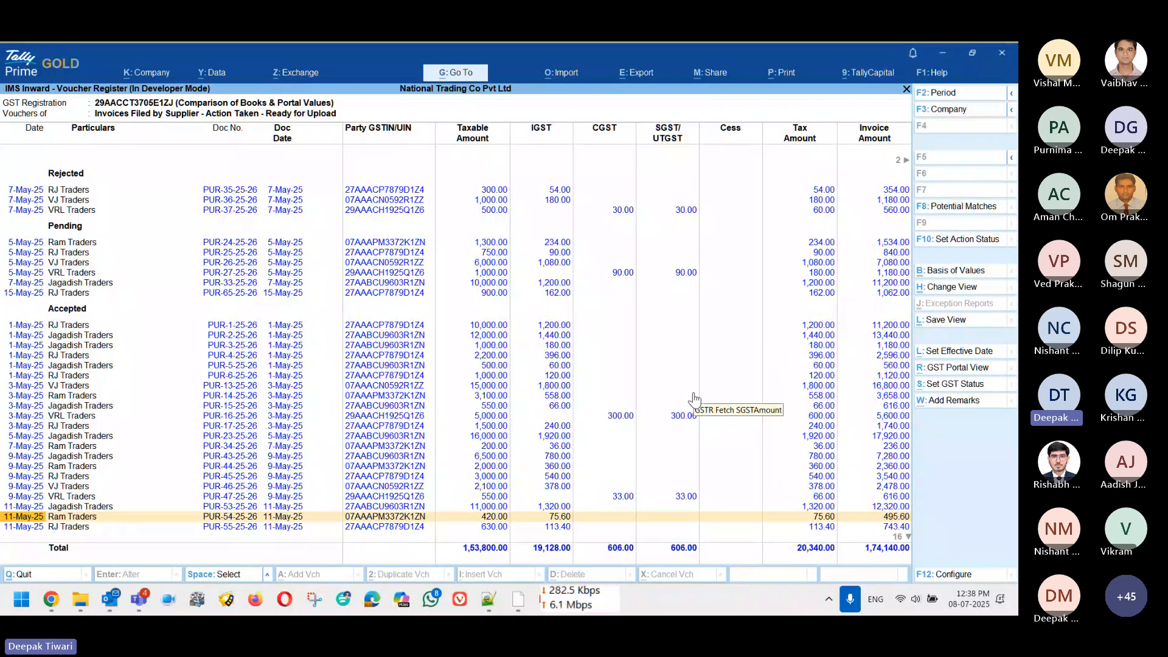
{"action": "key", "text": "Escape"}
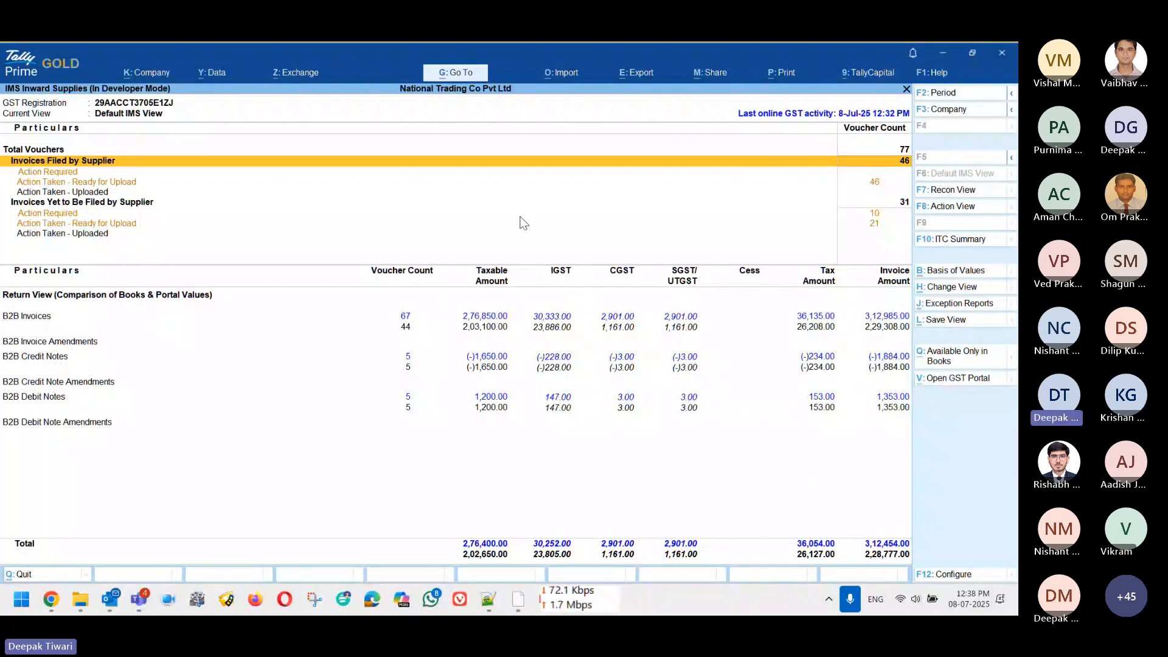
Step: Send the 46 IMS inward invoice actions online for Karnataka Registration and confirm the upload
{"action": "key", "text": "alt+z"}
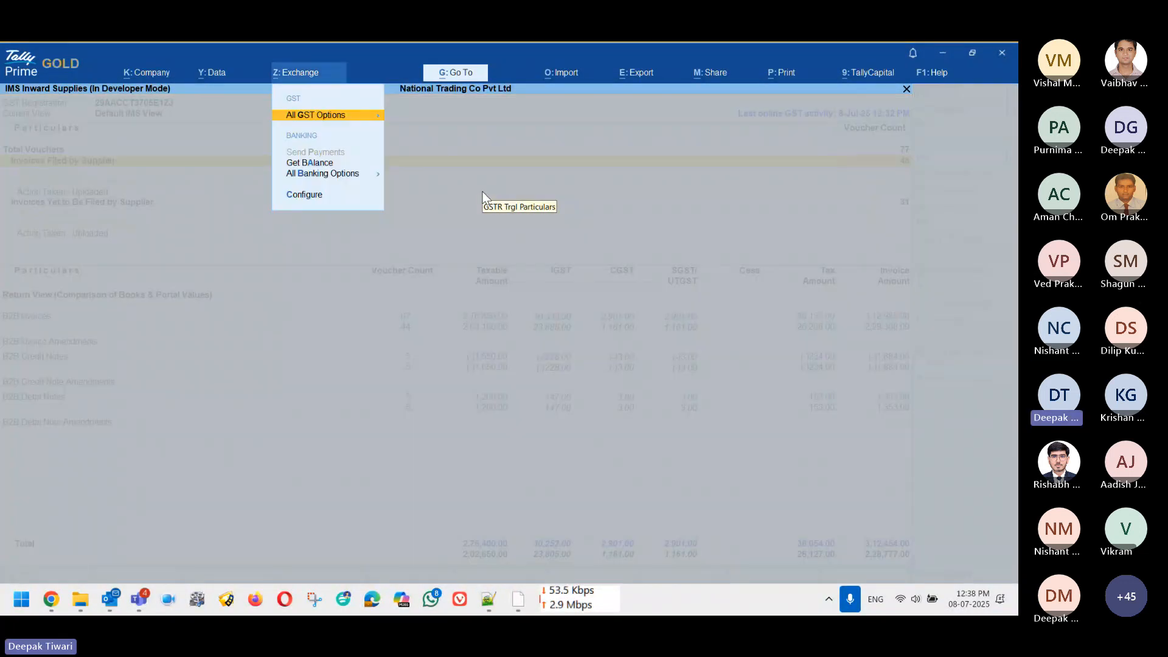
{"action": "key", "text": "Return"}
{"action": "key", "text": "Down"}
{"action": "key", "text": "Down"}
{"action": "key", "text": "Down"}
{"action": "key", "text": "Down"}
{"action": "key", "text": "Down"}
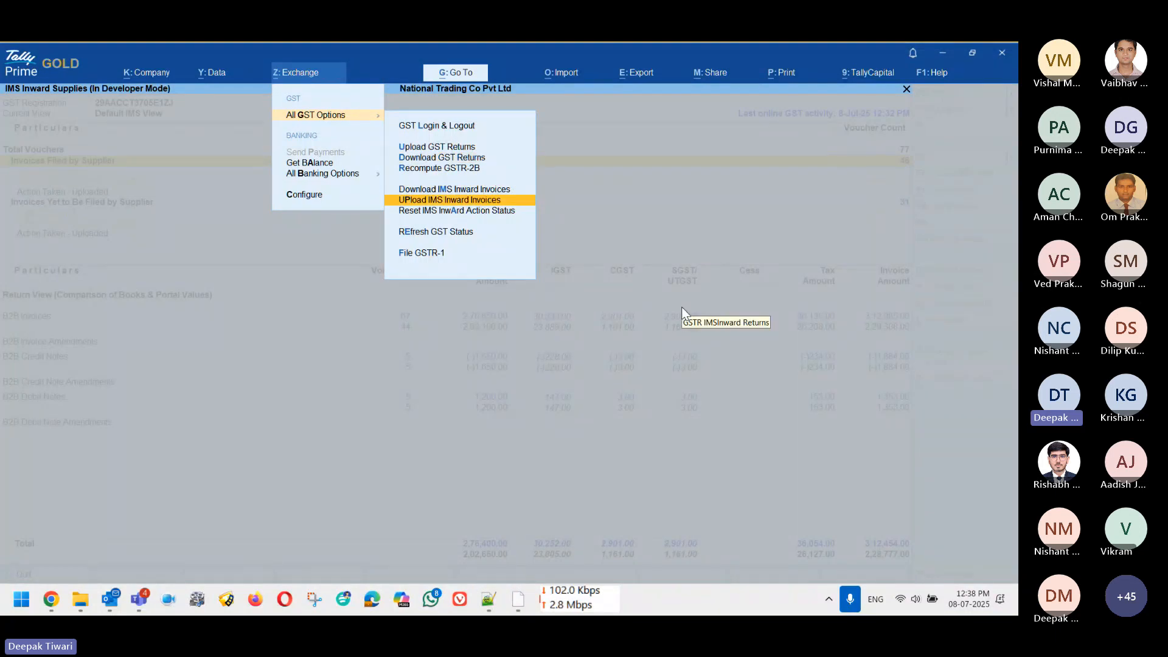
{"action": "key", "text": "Return"}
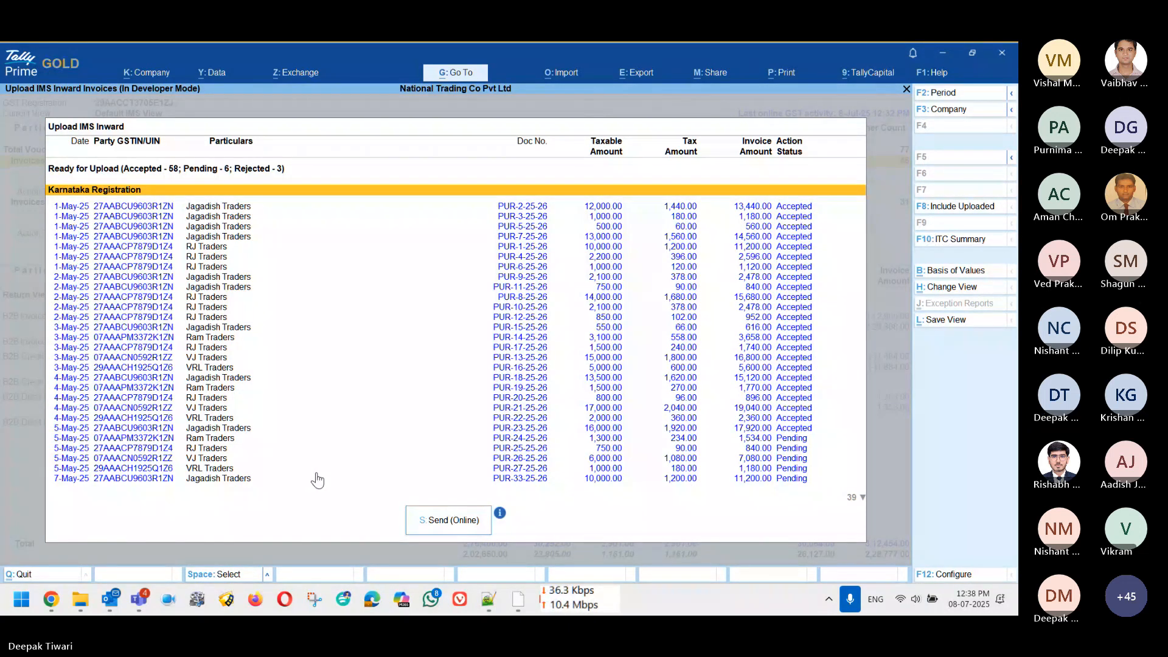
{"action": "left_click", "coordinate": [431, 521]}
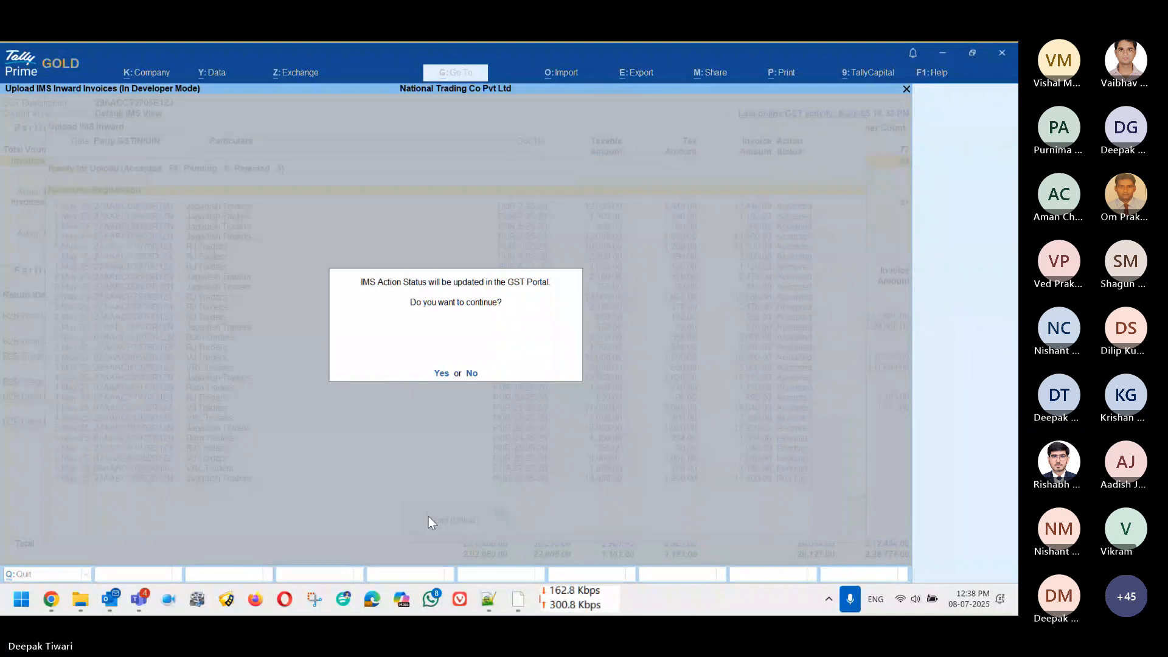
{"action": "left_click", "coordinate": [443, 374]}
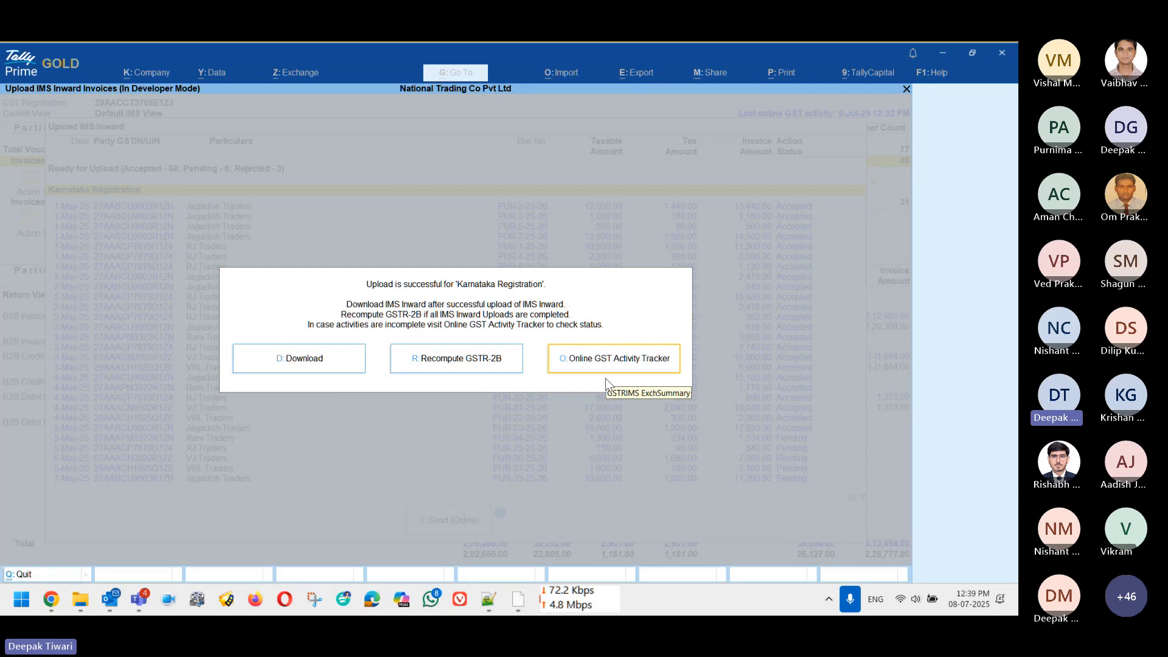
{"action": "key", "text": "Escape"}
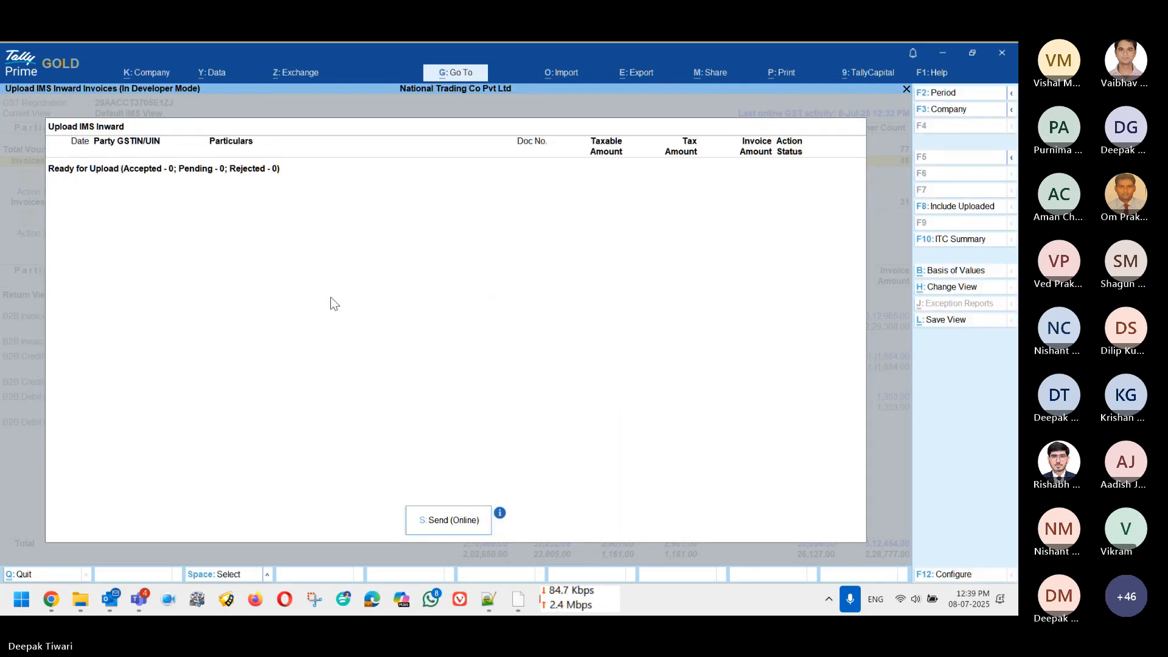
{"action": "key", "text": "Escape"}
{"action": "key", "text": "Down"}
{"action": "key", "text": "Down"}
{"action": "key", "text": "Down"}
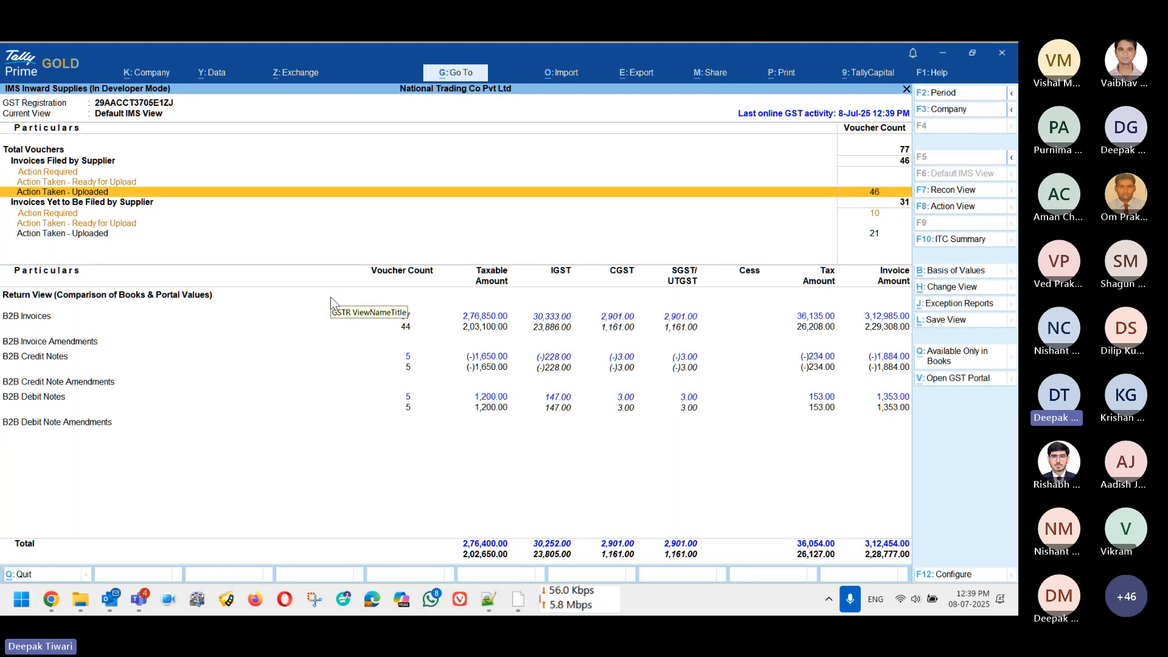
Step: In Action Taken - Uploaded, set RJ Traders PUR-35-25-26 to Accepted
{"action": "key", "text": "Up"}
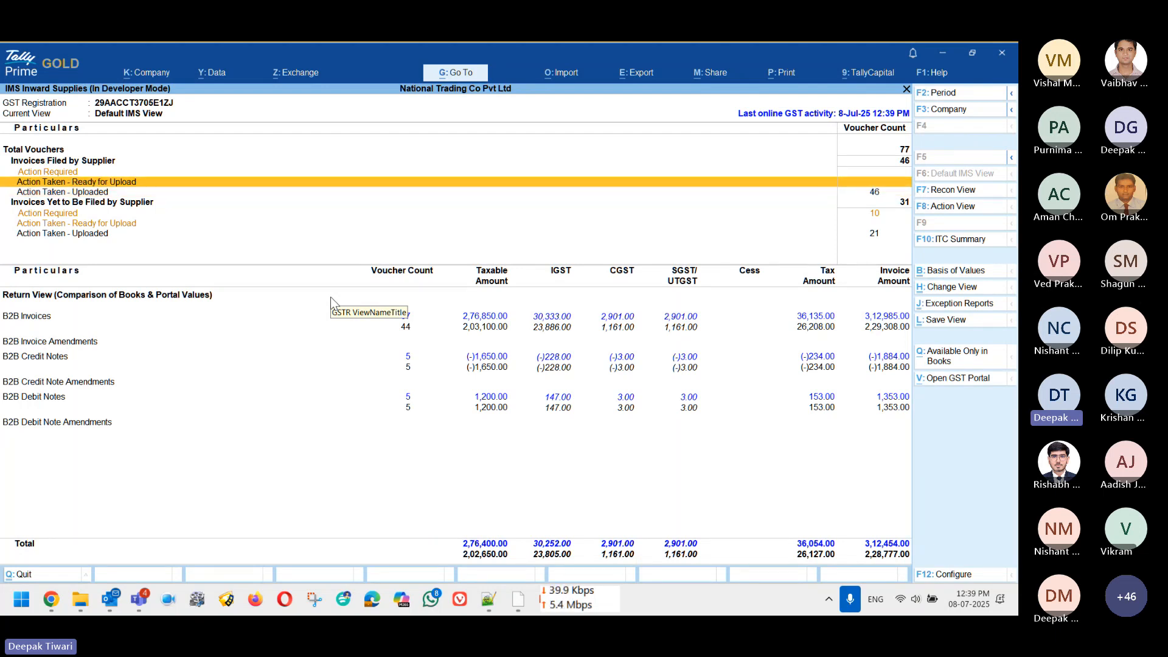
{"action": "key", "text": "Down"}
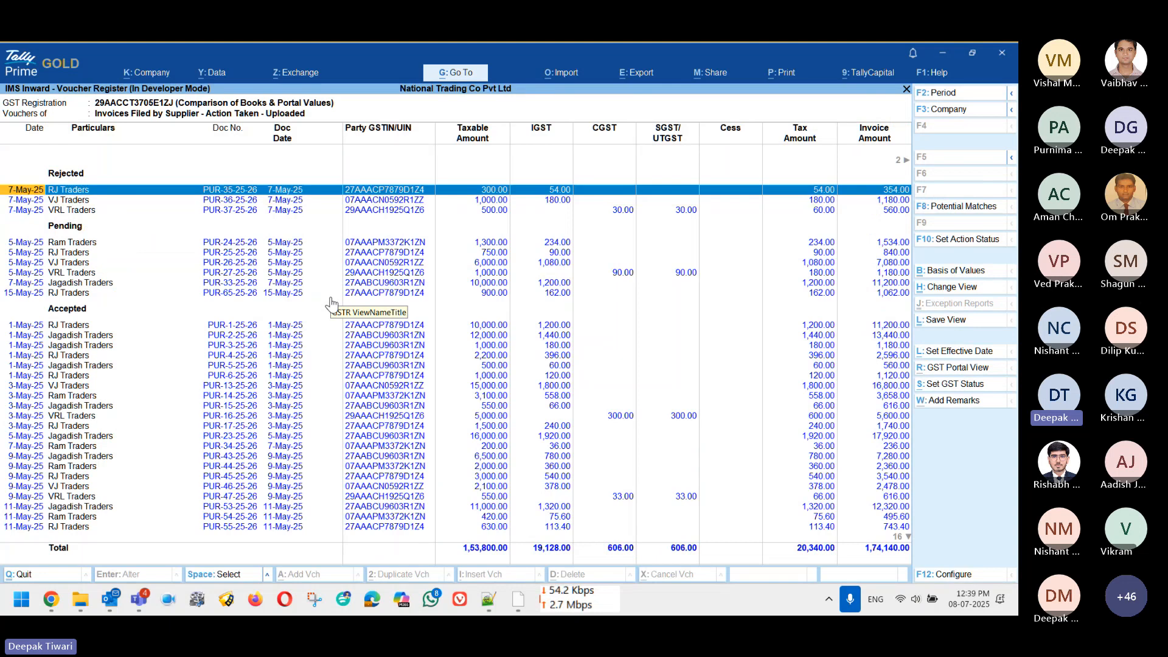
{"action": "left_click", "coordinate": [975, 240]}
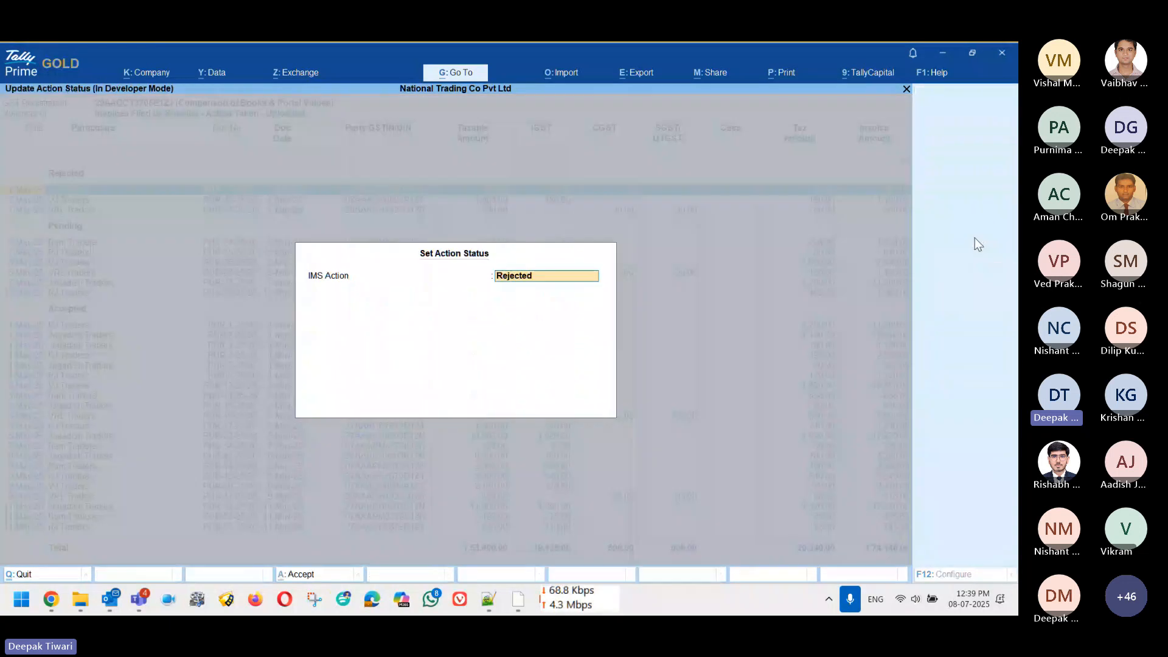
{"action": "key", "text": "Up"}
{"action": "key", "text": "Up"}
{"action": "key", "text": "Return"}
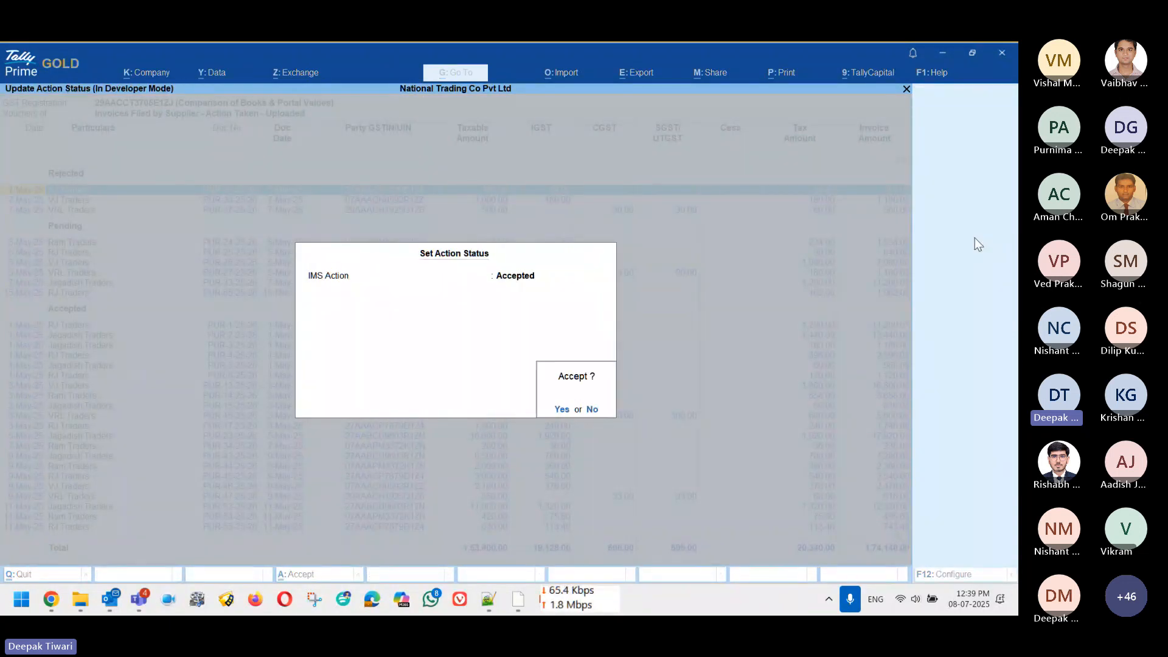
{"action": "key", "text": "y"}
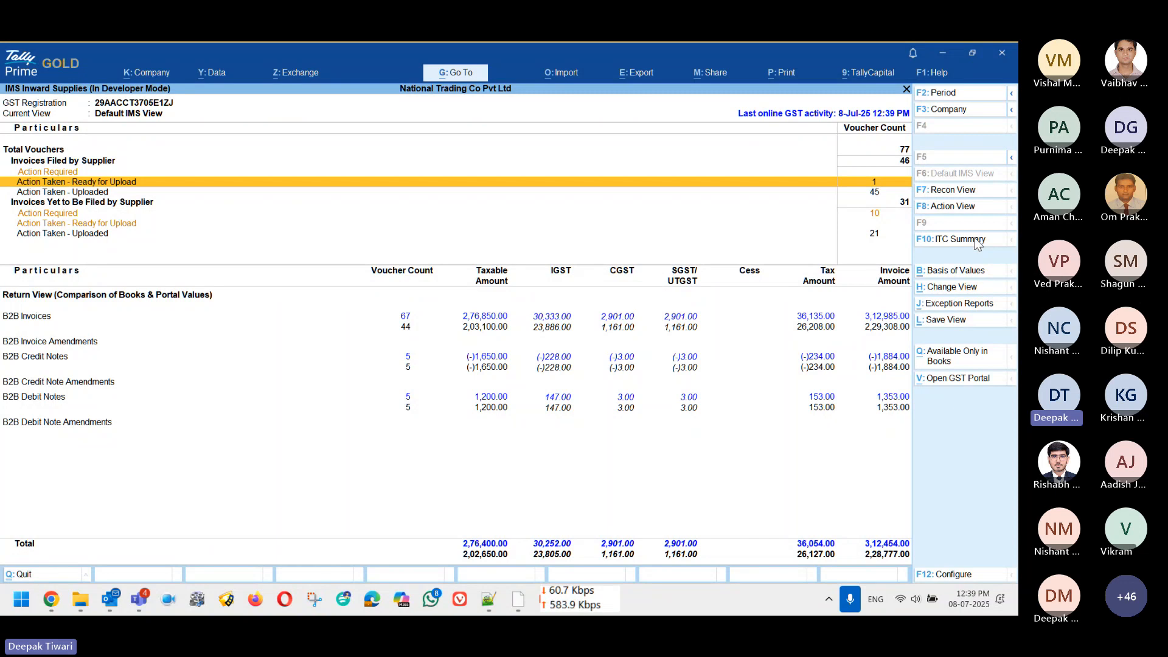
Step: Check that the Upload IMS Inward Invoices list shows the RJ Traders invoice, without sending
{"action": "key", "text": "alt+z"}
{"action": "key", "text": "Up"}
{"action": "key", "text": "Return"}
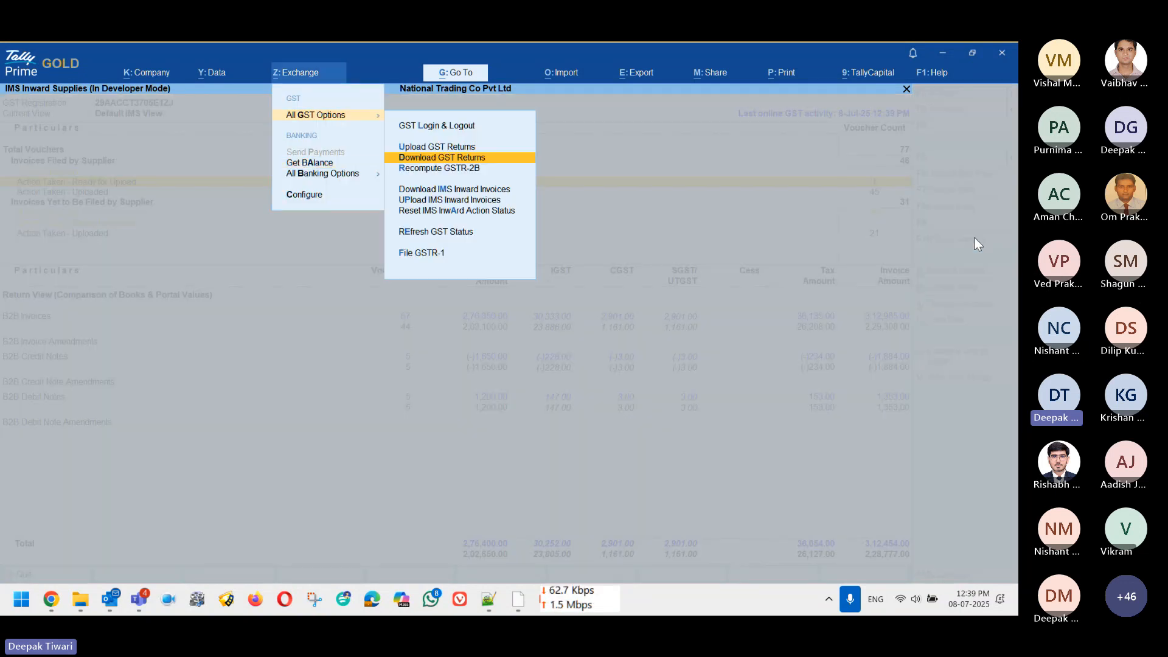
{"action": "key", "text": "Down"}
{"action": "key", "text": "Down"}
{"action": "key", "text": "Down"}
{"action": "key", "text": "Return"}
{"action": "key", "text": "Down"}
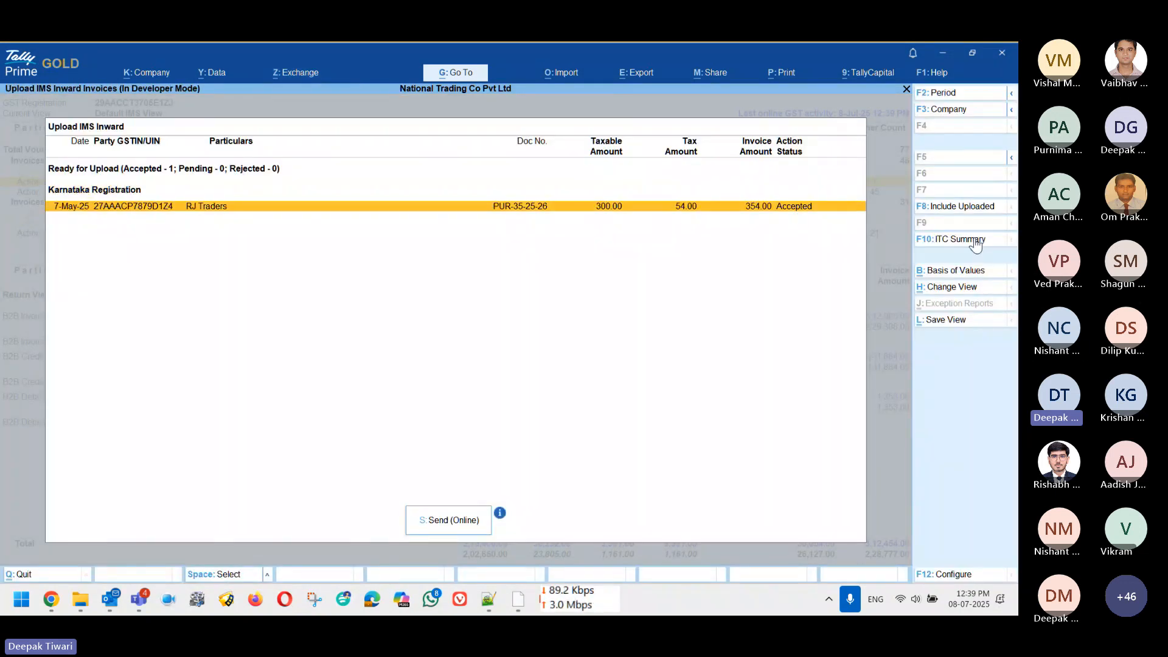
{"action": "key", "text": "Escape"}
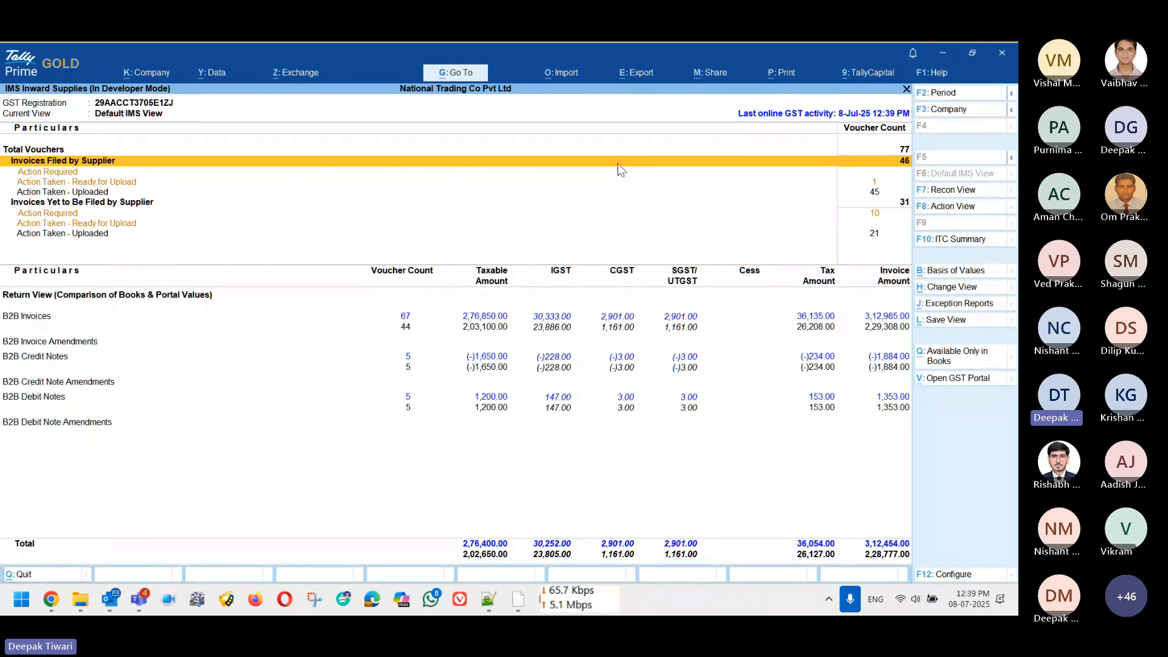
Step: Switch to Recon View and review the Reconciled, Mismatched and Available Only on Portal rows
{"action": "left_click", "coordinate": [953, 193]}
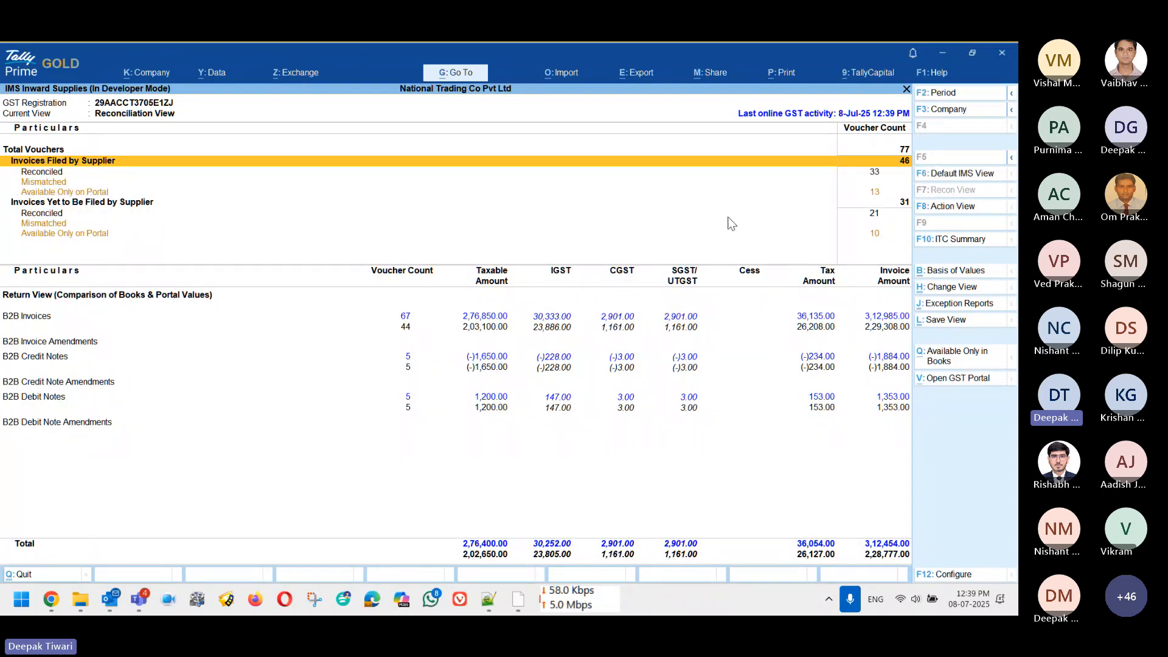
{"action": "key", "text": "Down"}
{"action": "key", "text": "Down"}
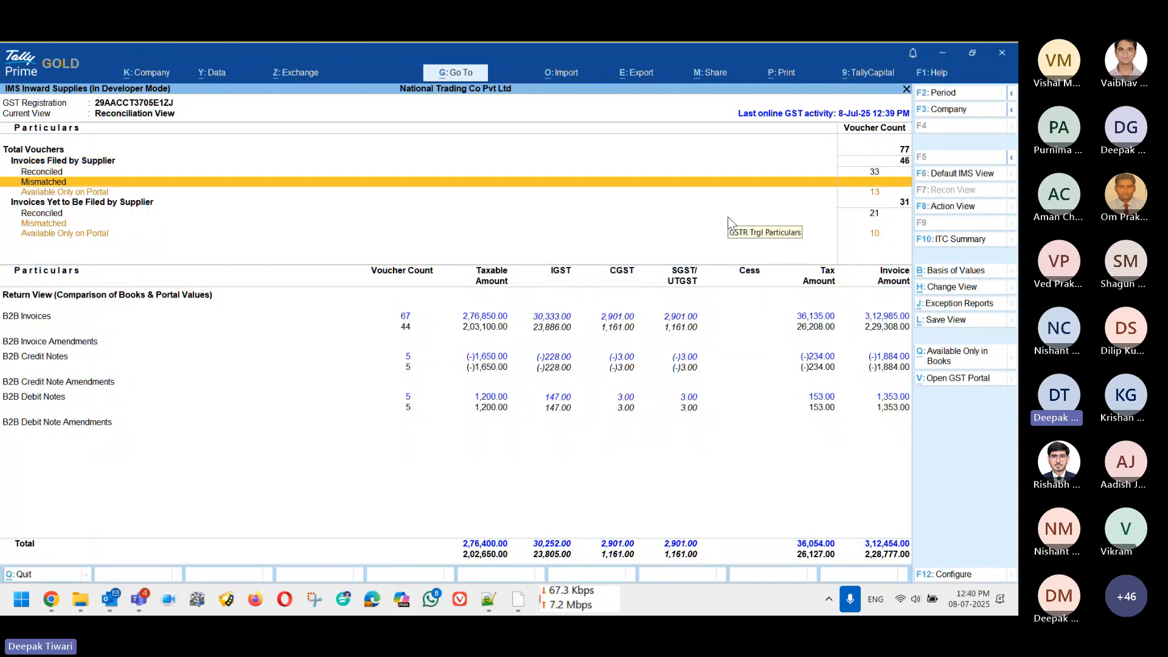
{"action": "key", "text": "Down"}
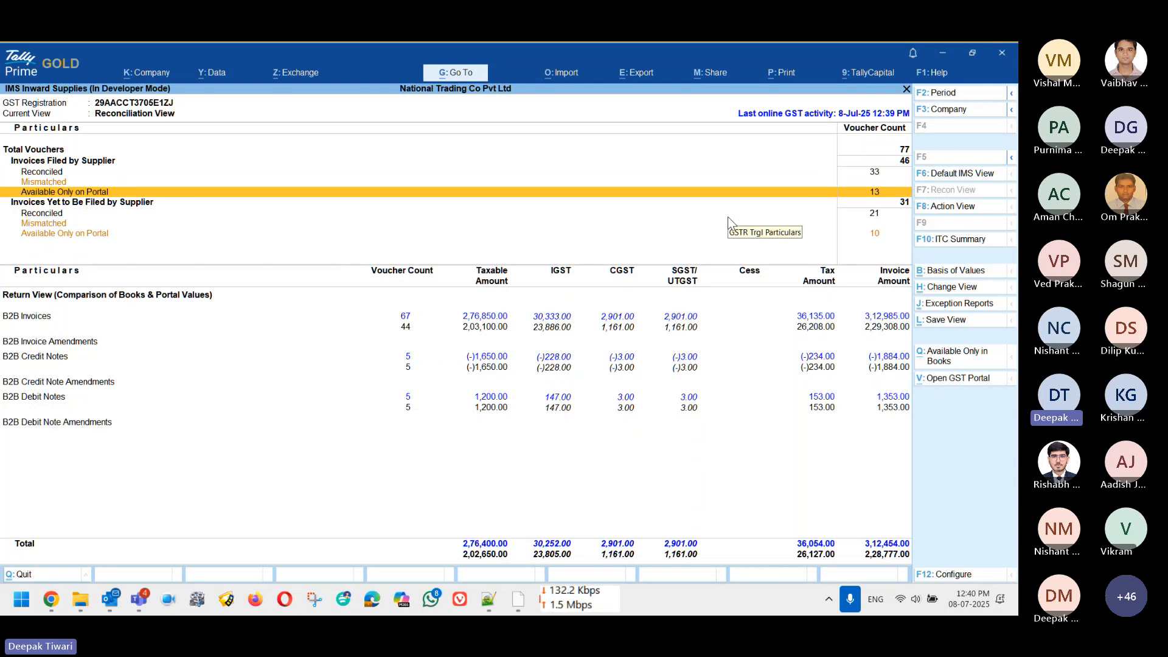
{"action": "key", "text": "Up"}
{"action": "key", "text": "Up"}
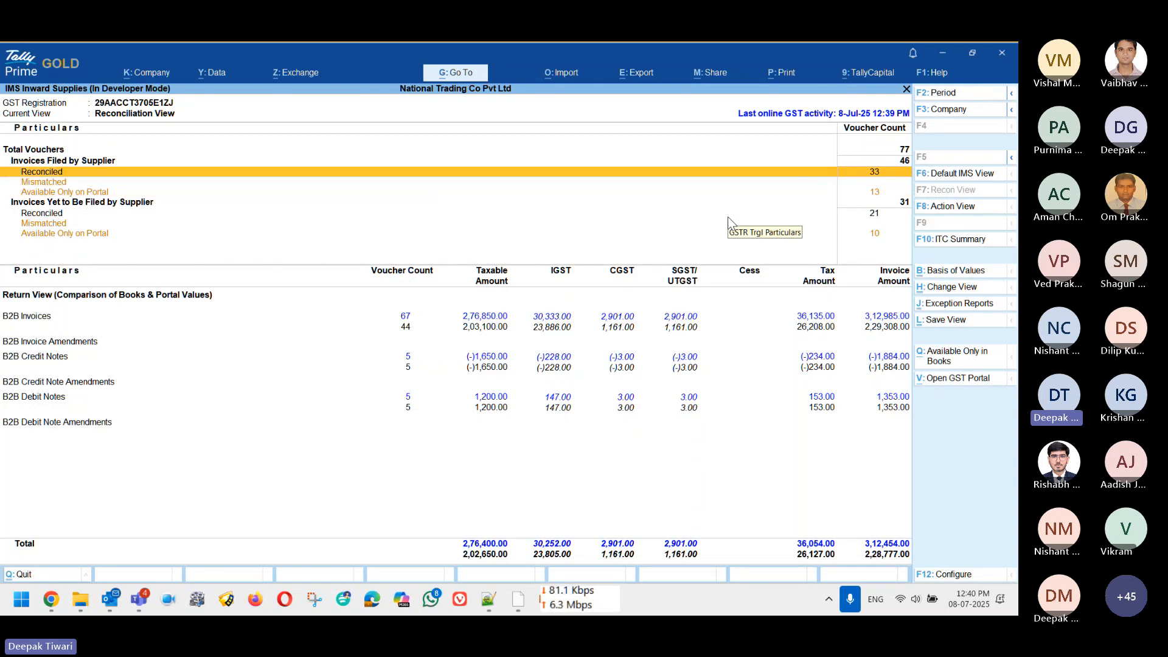
{"action": "key", "text": "Down"}
{"action": "key", "text": "Down"}
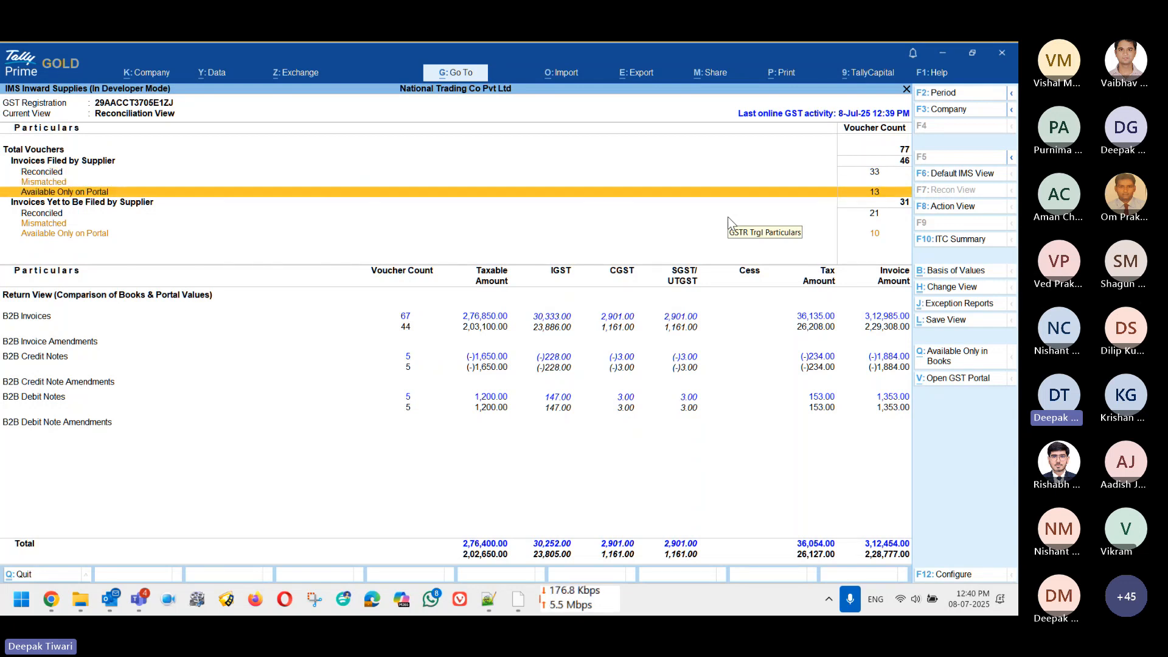
Step: Switch to Action View showing 38 accepted, 2 rejected and 6 pending invoices
{"action": "left_click", "coordinate": [953, 207]}
{"action": "key", "text": "Down"}
{"action": "key", "text": "Down"}
{"action": "key", "text": "Down"}
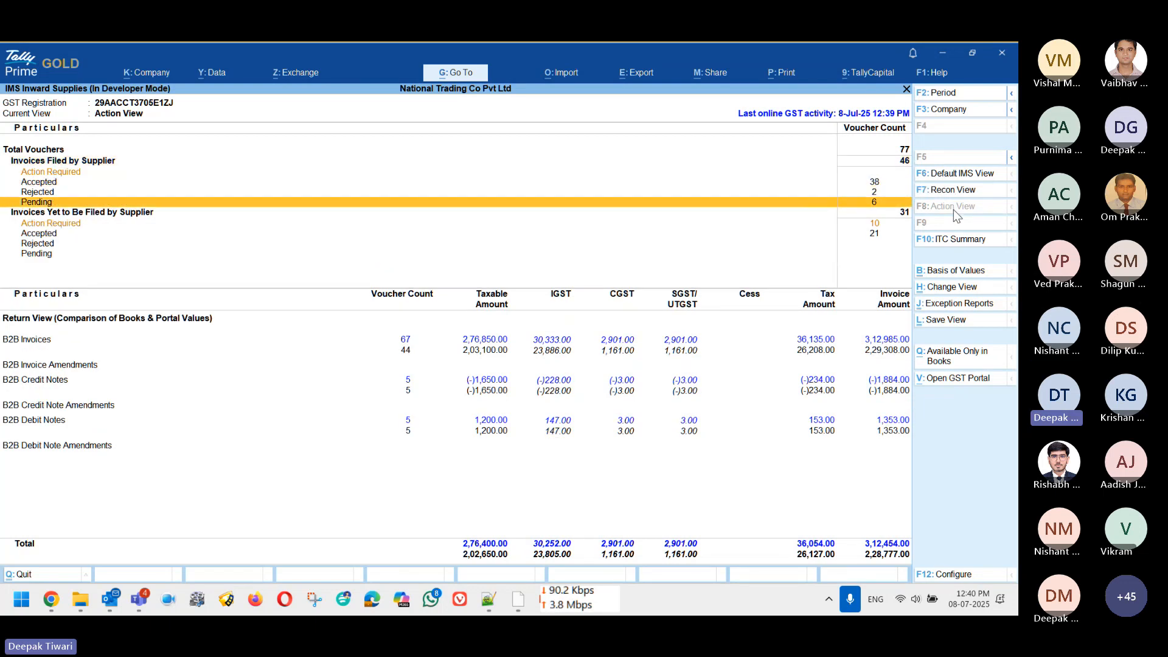
{"action": "key", "text": "Up"}
{"action": "key", "text": "Up"}
{"action": "key", "text": "Down"}
{"action": "key", "text": "Down"}
Step: Open the ITC summary and compare Available 17,154.00, Pending 18,660.00 and Rejected 240.00
{"action": "left_click", "coordinate": [952, 244]}
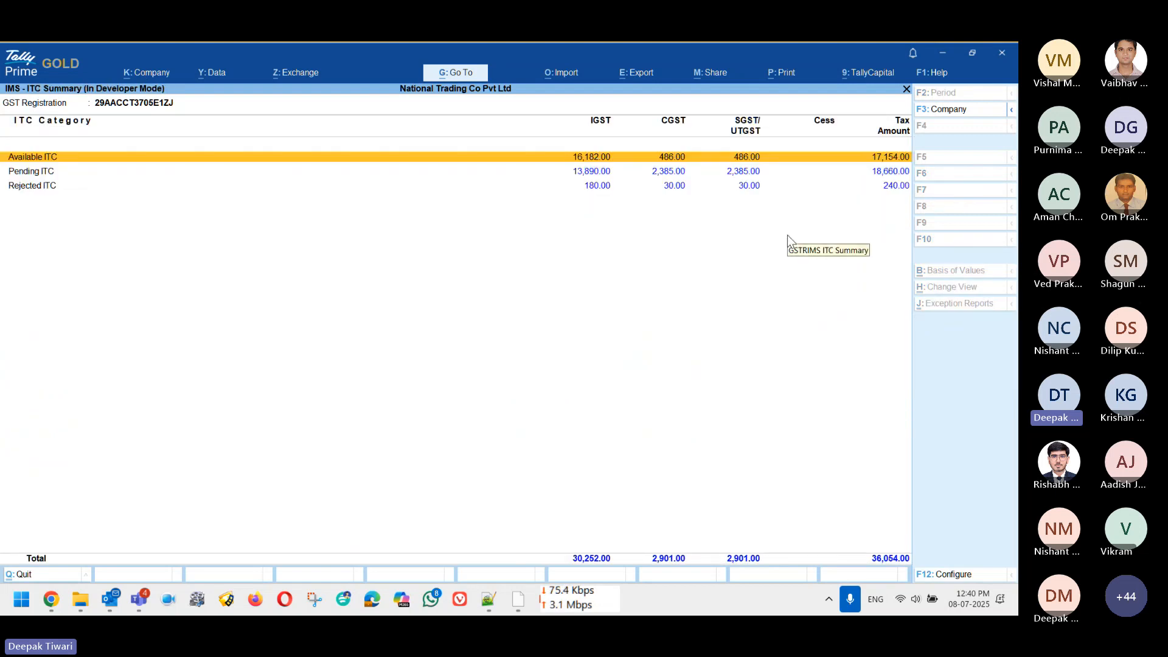
{"action": "key", "text": "Down"}
{"action": "key", "text": "Down"}
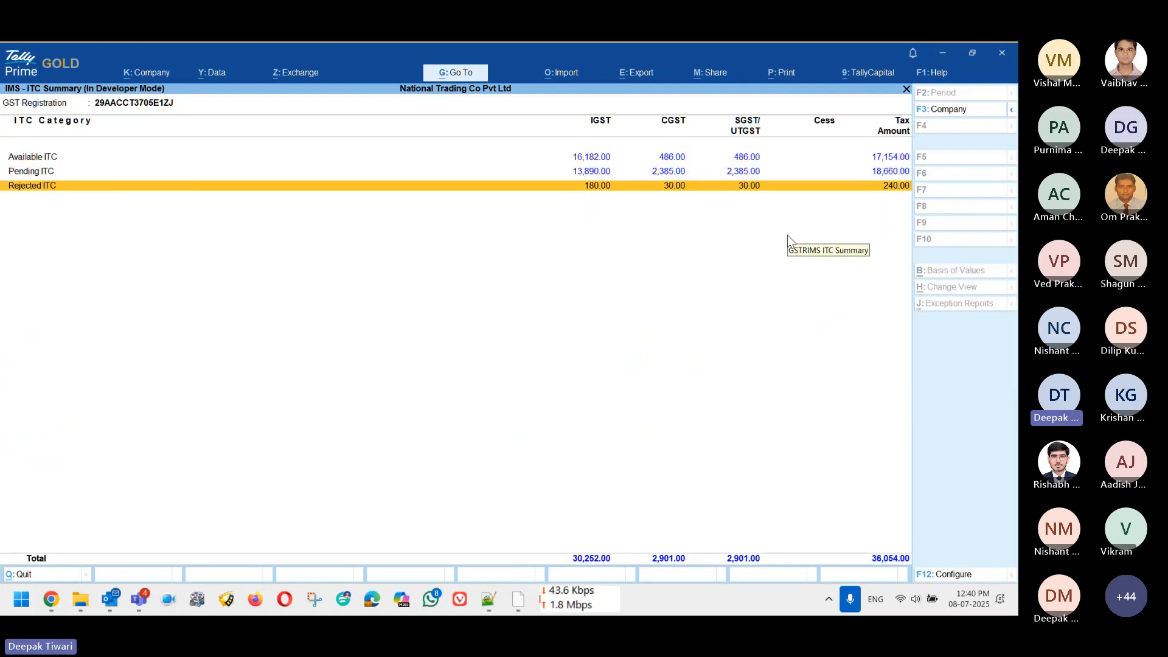
{"action": "key", "text": "Up"}
{"action": "key", "text": "Up"}
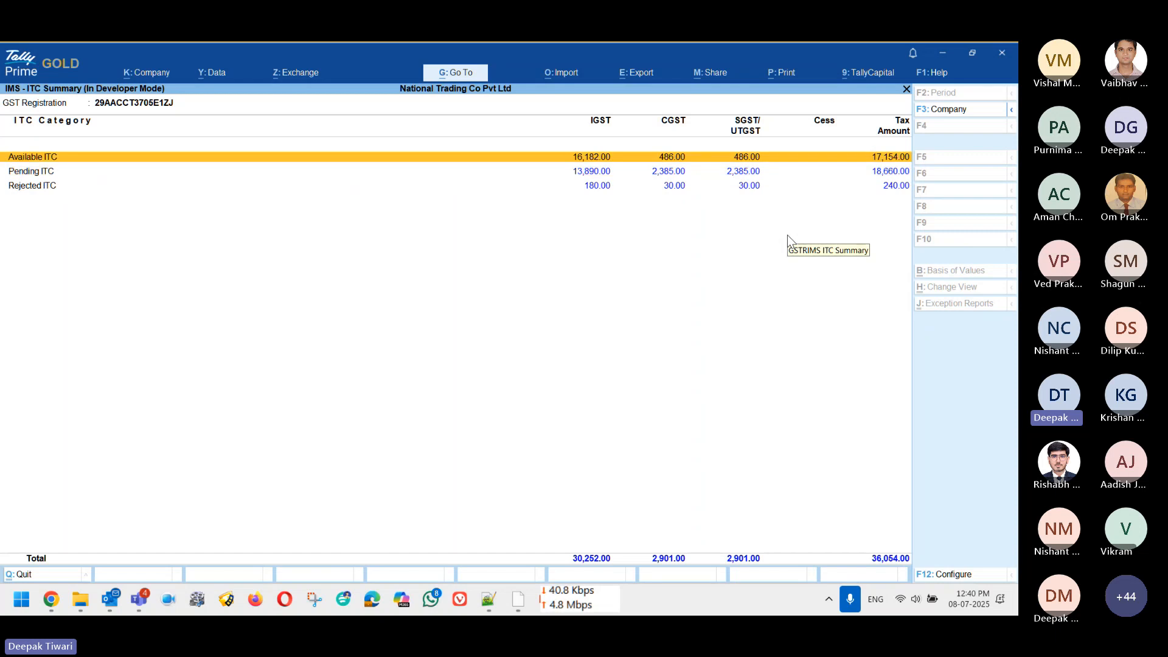
{"action": "key", "text": "Down"}
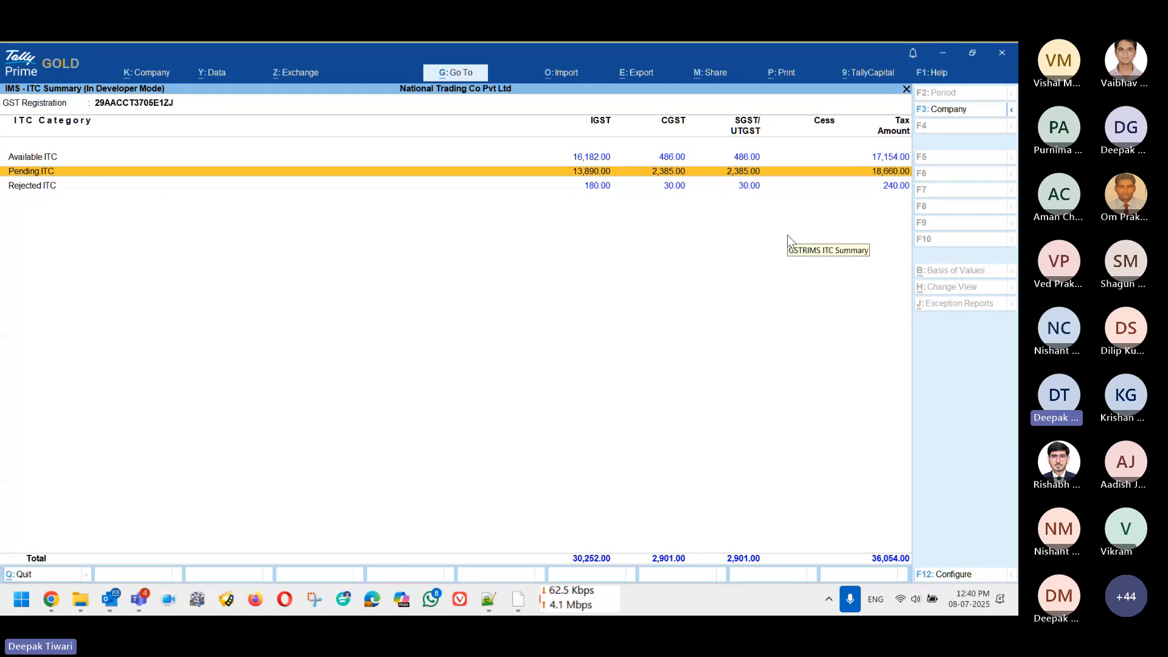
{"action": "key", "text": "Up"}
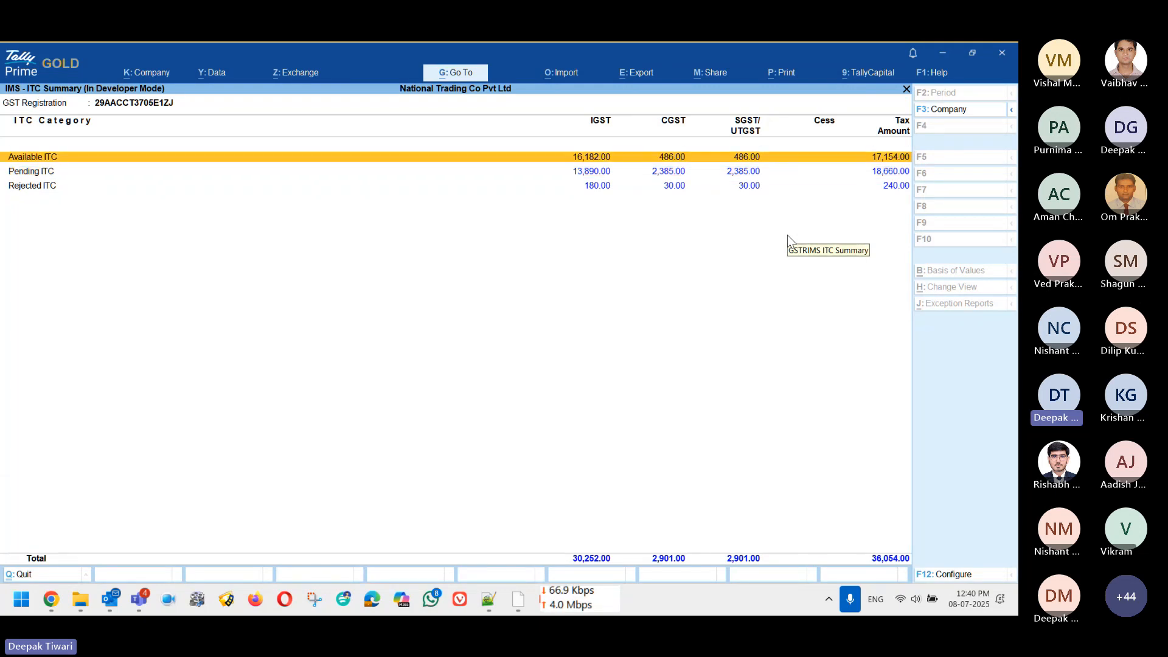
{"action": "key", "text": "Down"}
{"action": "key", "text": "Down"}
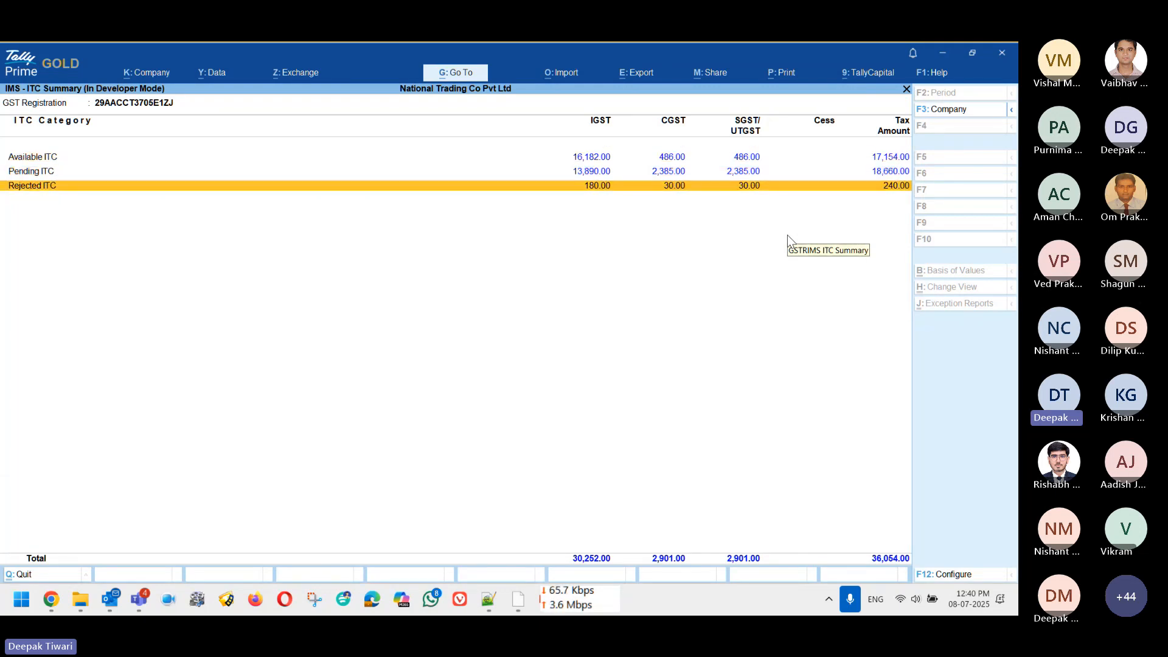
{"action": "key", "text": "Up"}
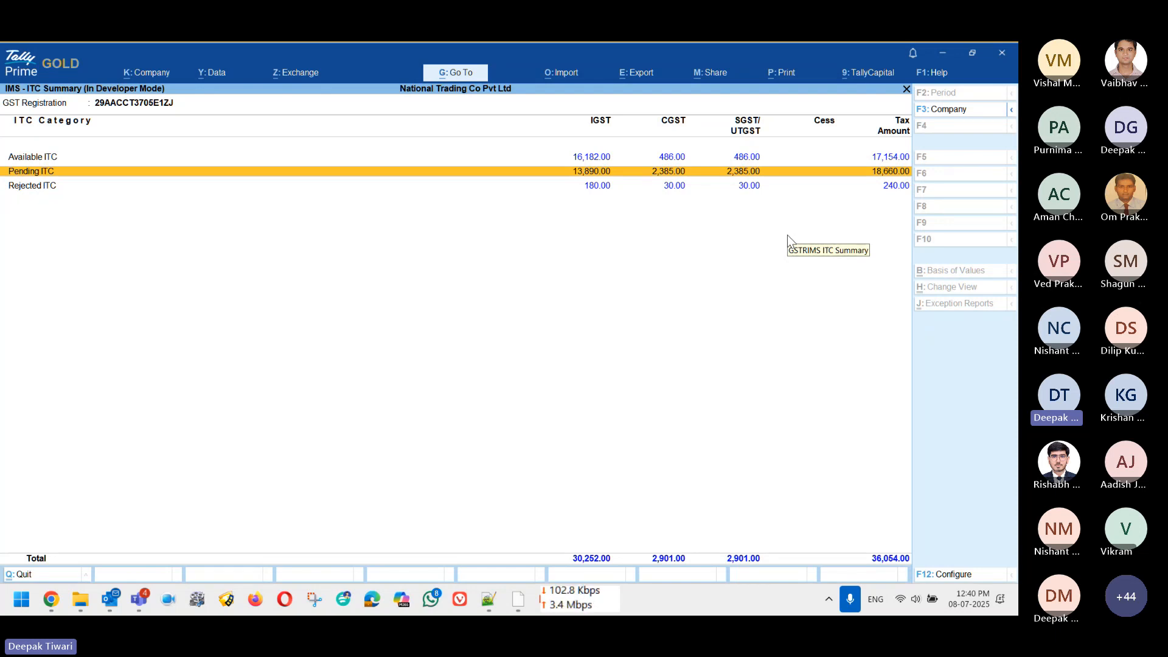
{"action": "key", "text": "Up"}
{"action": "key", "text": "Down"}
{"action": "key", "text": "Up"}
Step: Drill into the Available ITC invoices like PUR-3-25-26 and PUR-4-25-26, then return
{"action": "key", "text": "Return"}
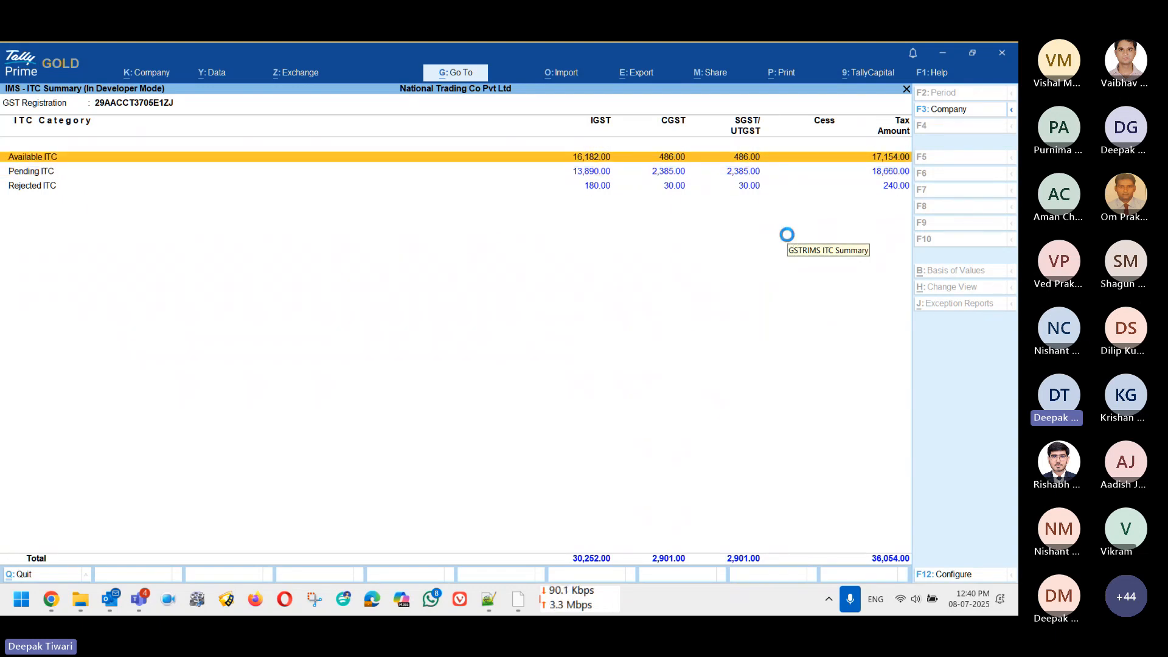
{"action": "key", "text": "Down"}
{"action": "key", "text": "Down"}
{"action": "key", "text": "Down"}
{"action": "key", "text": "Down"}
{"action": "key", "text": "Down"}
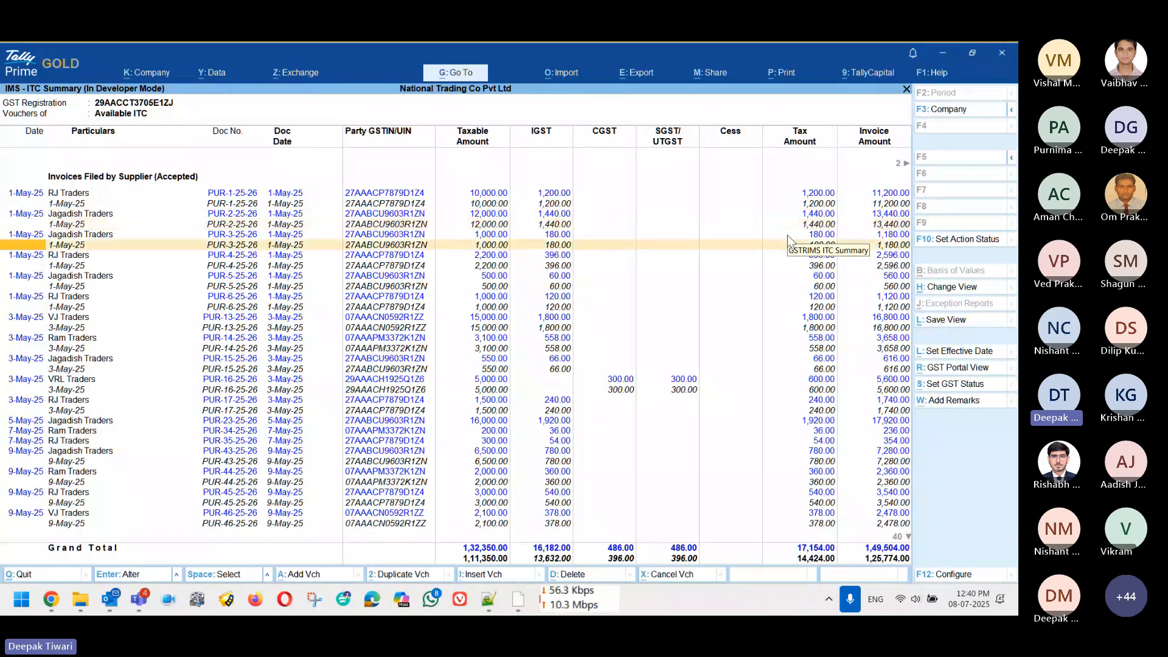
{"action": "key", "text": "Down"}
{"action": "key", "text": "Down"}
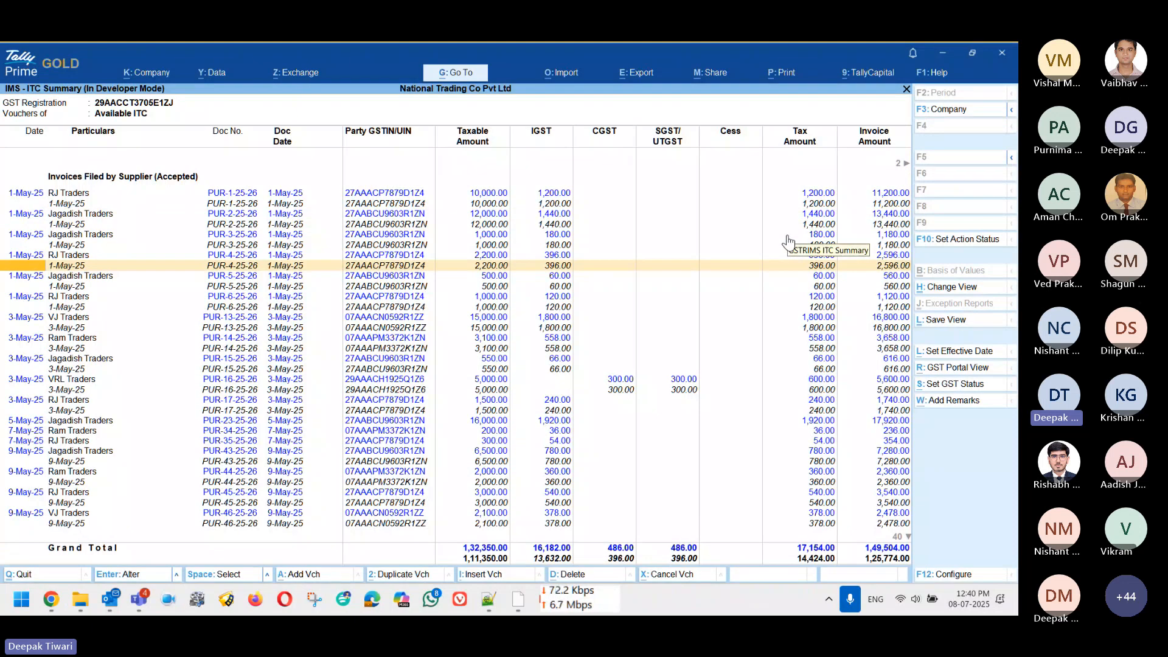
{"action": "key", "text": "Escape"}
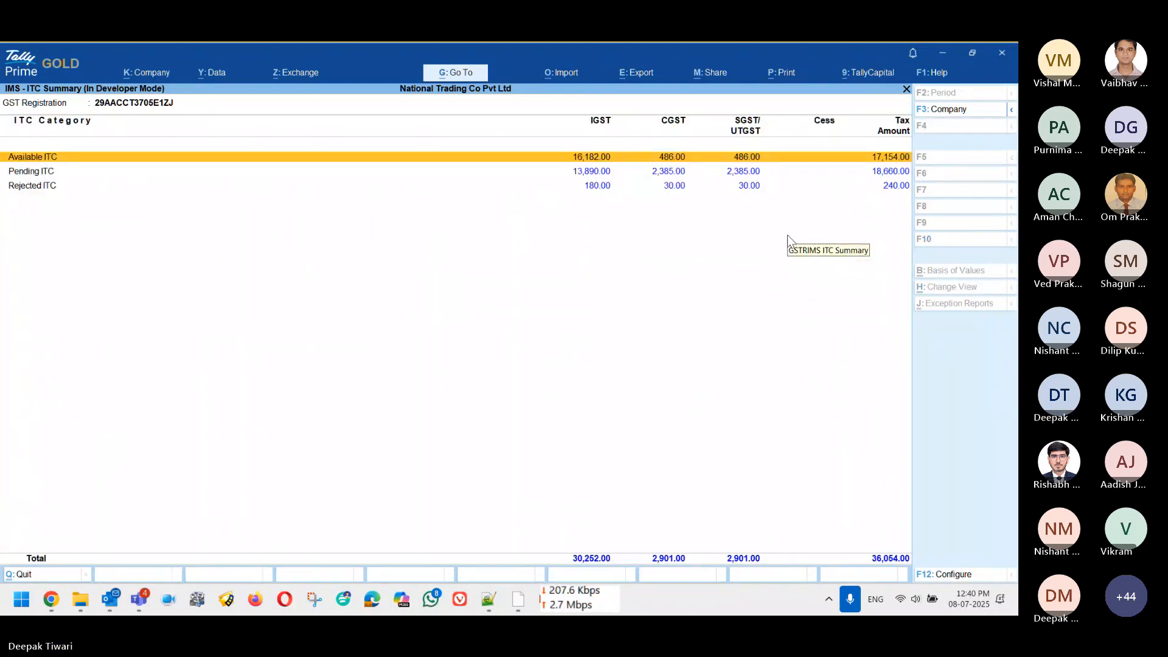
{"action": "key", "text": "Down"}
{"action": "key", "text": "Return"}
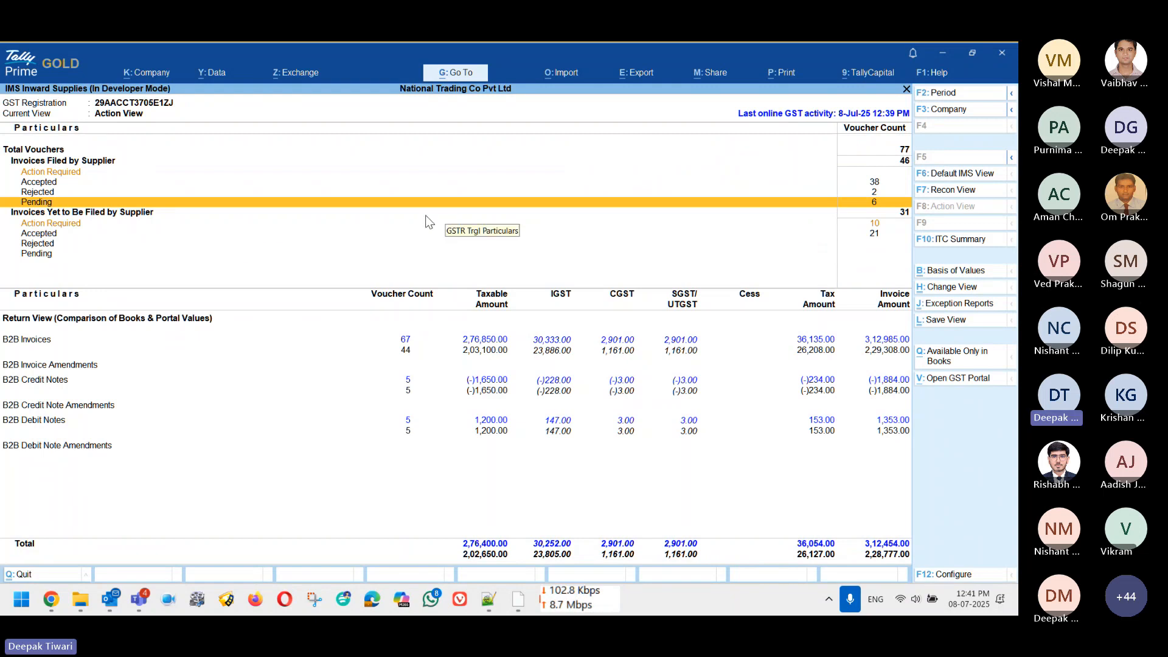
Step: Open Exchange > All GST Options and browse the upload, reset-status and Recompute GSTR-2B entries
{"action": "key", "text": "alt"}
{"action": "key", "text": "alt+z"}
{"action": "key", "text": "Return"}
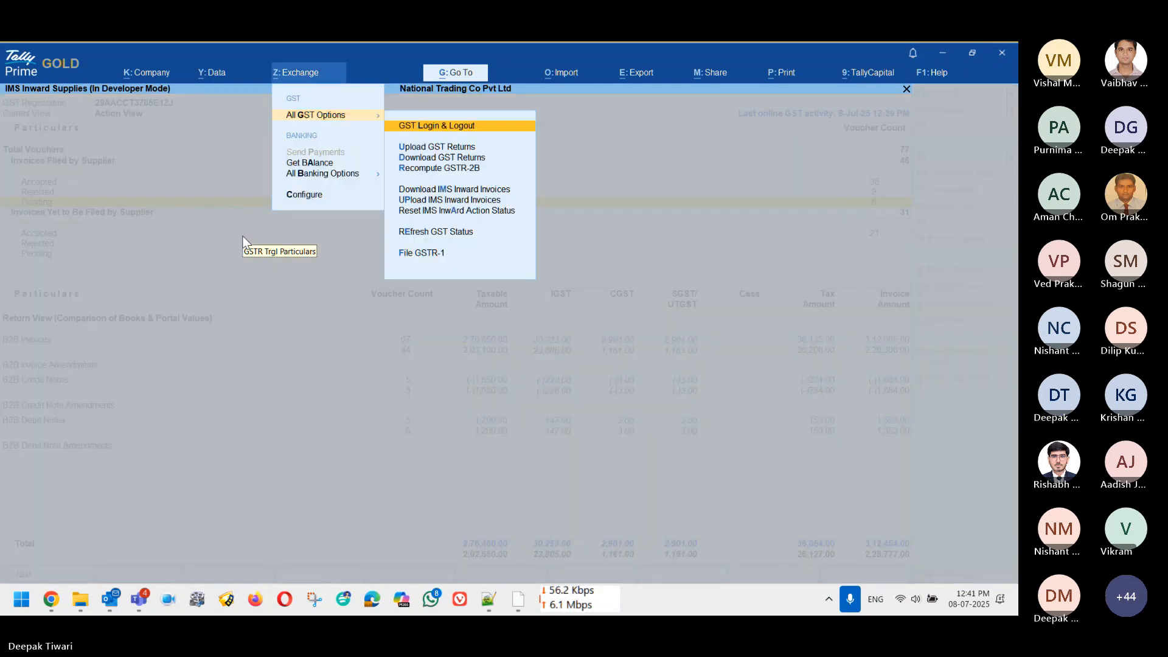
{"action": "key", "text": "Down"}
{"action": "key", "text": "Down"}
{"action": "key", "text": "Down"}
{"action": "key", "text": "Down"}
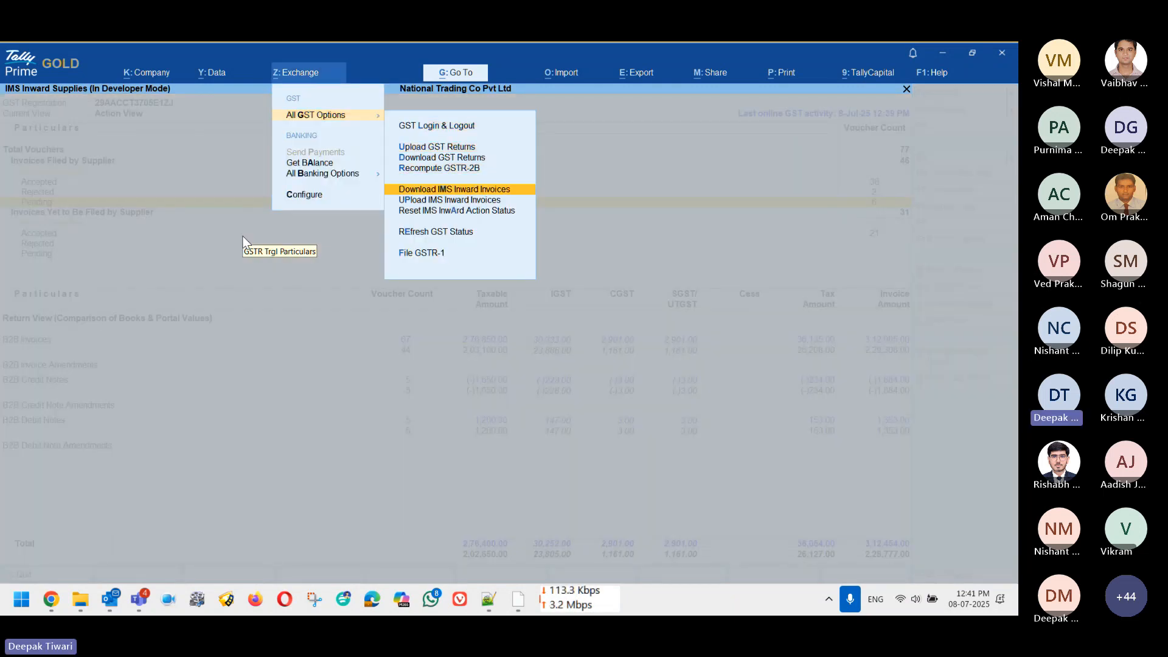
{"action": "key", "text": "Up"}
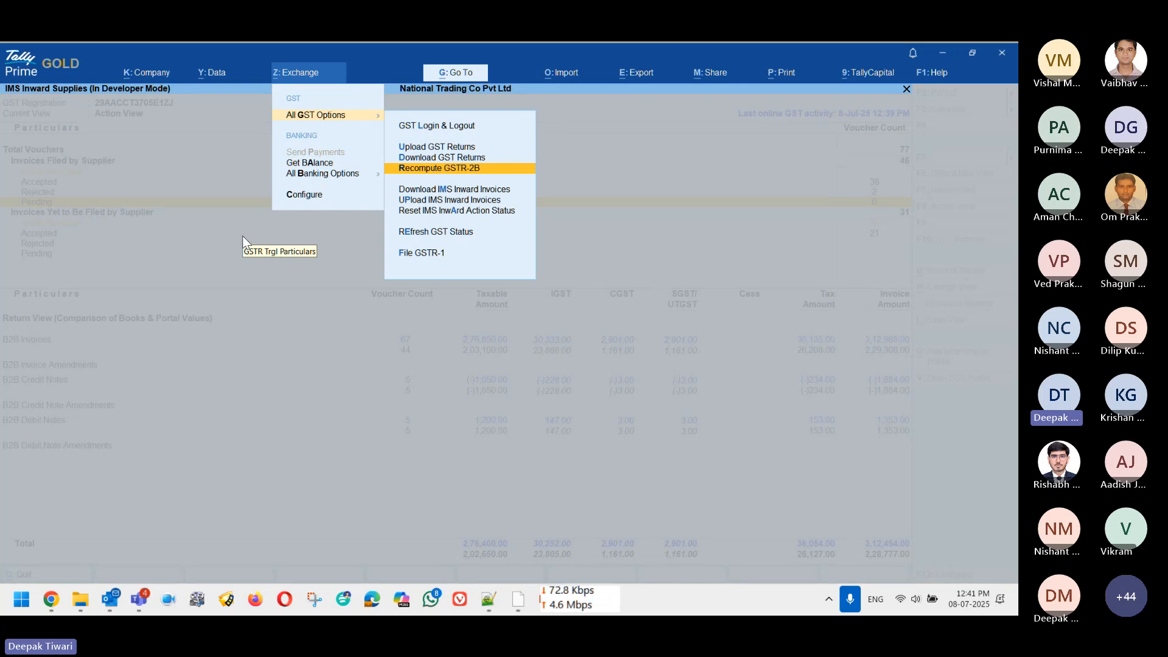
{"action": "key", "text": "Down"}
{"action": "key", "text": "Down"}
{"action": "key", "text": "Down"}
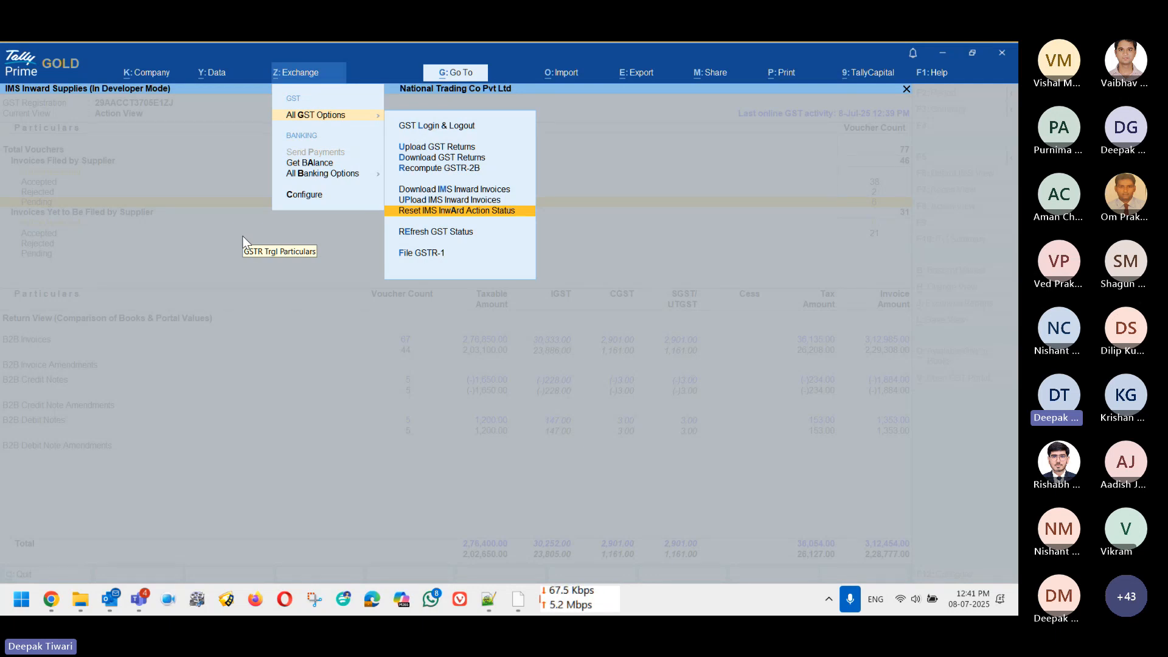
{"action": "key", "text": "Up"}
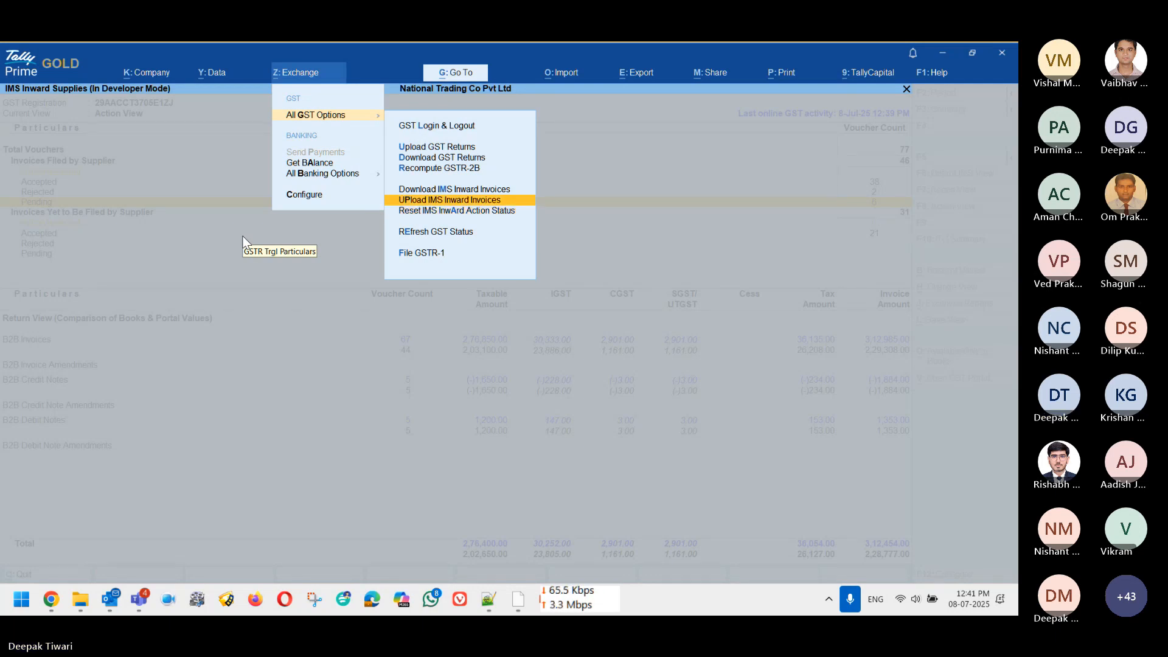
{"action": "key", "text": "Up"}
{"action": "key", "text": "Up"}
{"action": "key", "text": "Down"}
{"action": "key", "text": "Down"}
{"action": "key", "text": "Down"}
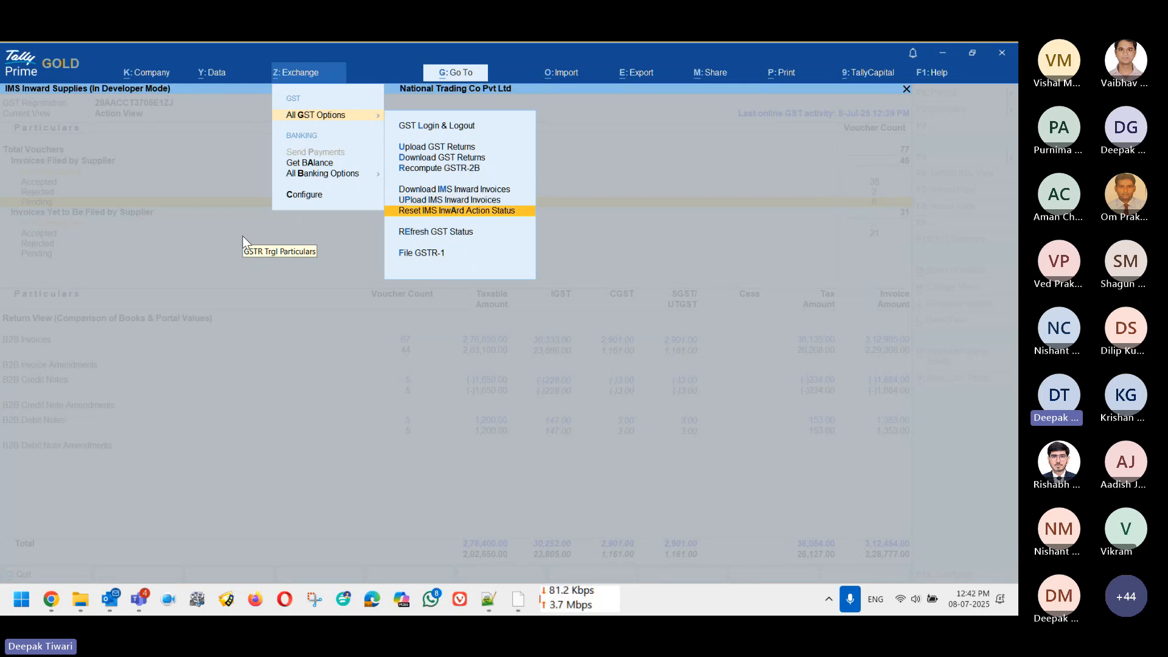
{"action": "key", "text": "Up"}
{"action": "key", "text": "Up"}
{"action": "key", "text": "Up"}
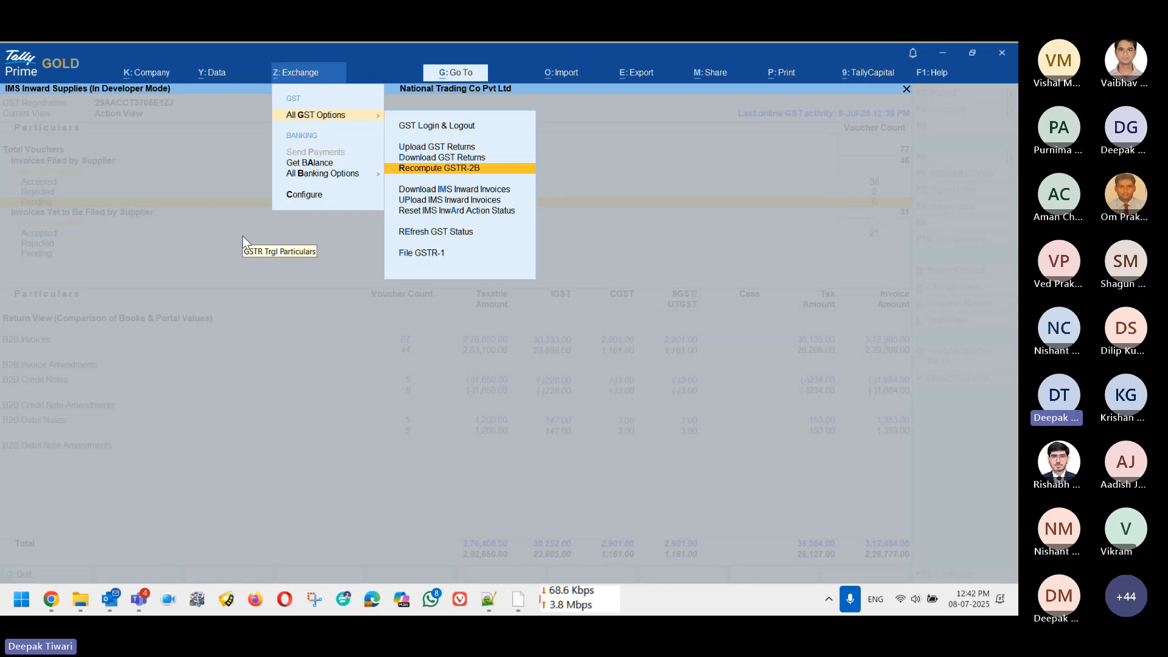
Step: Run Recompute GSTR-2B for Karnataka Registration May-25 and dismiss the success message
{"action": "key", "text": "Return"}
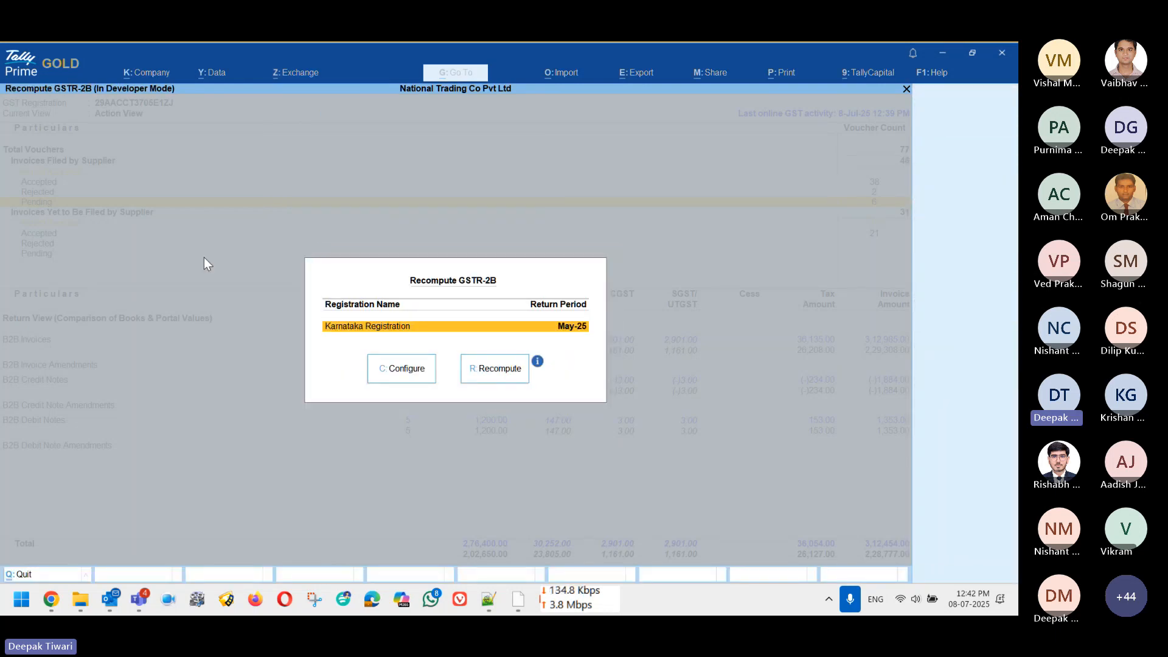
{"action": "left_click", "coordinate": [510, 381]}
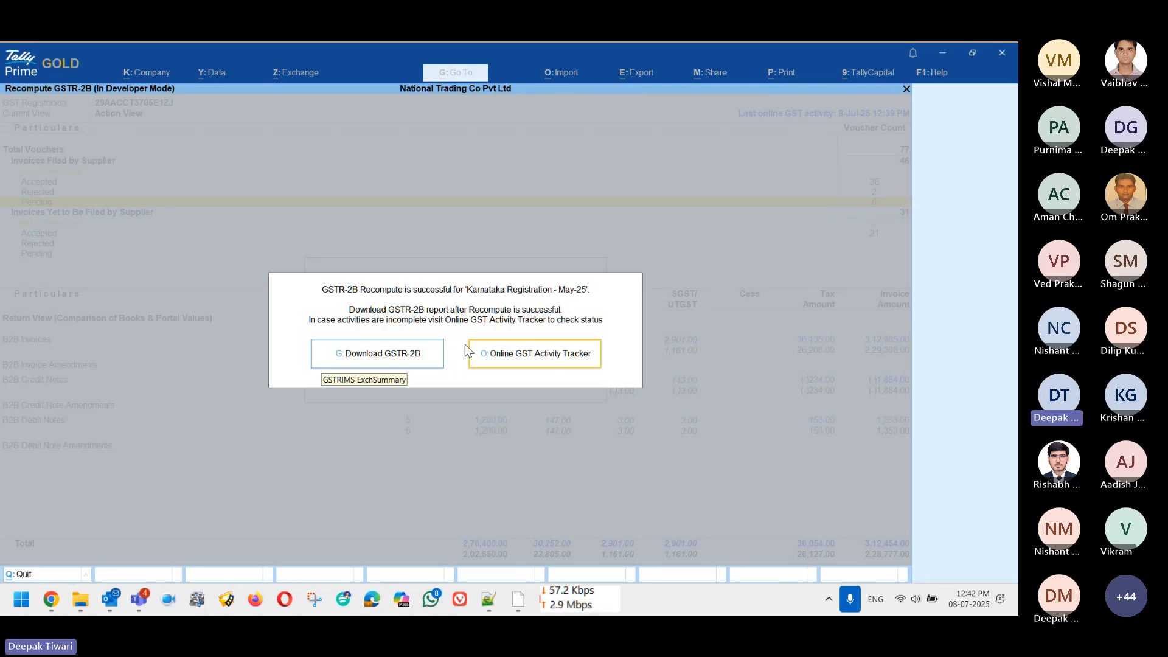
{"action": "key", "text": "Return"}
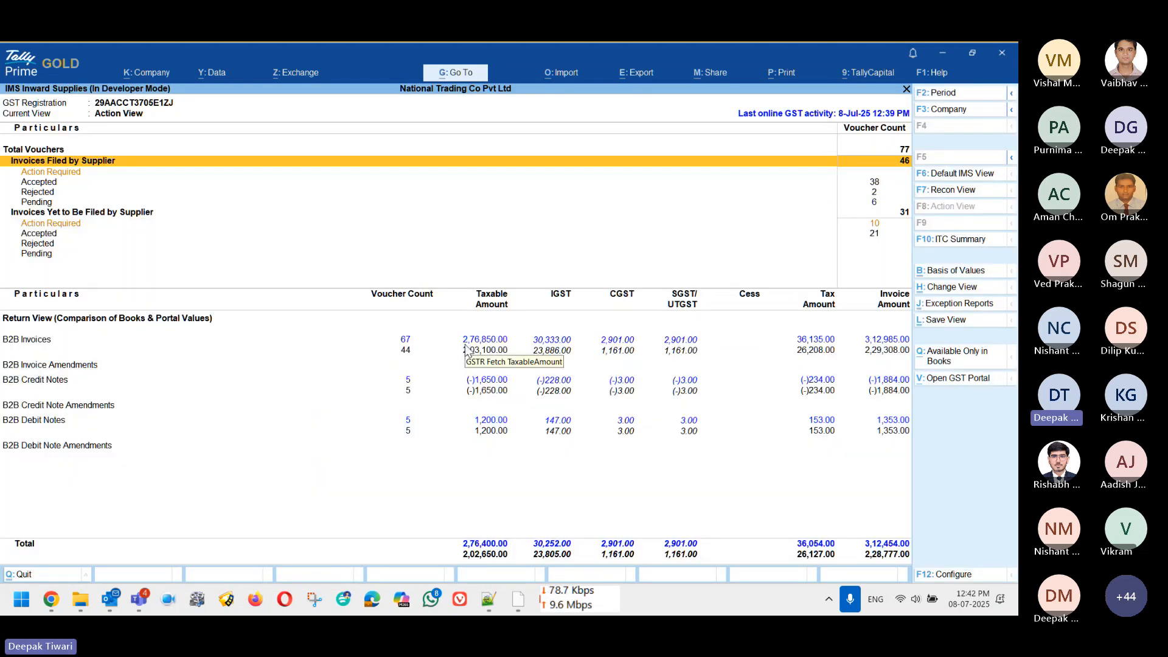
{"action": "key", "text": "Down"}
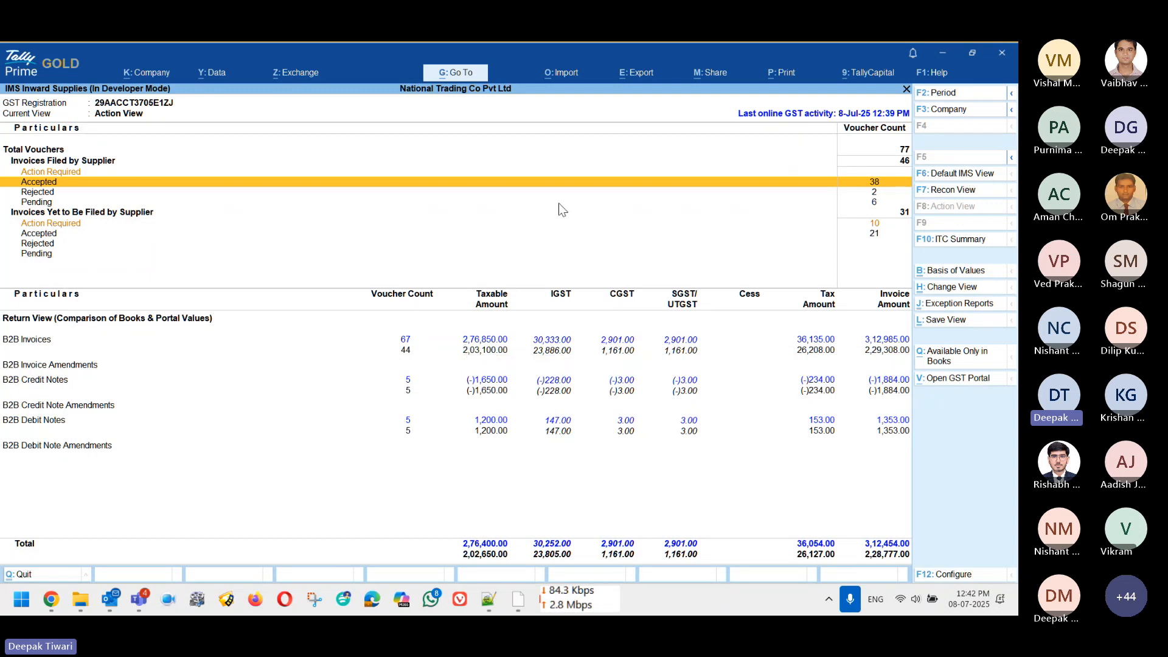
{"action": "key", "text": "Down"}
{"action": "key", "text": "Return"}
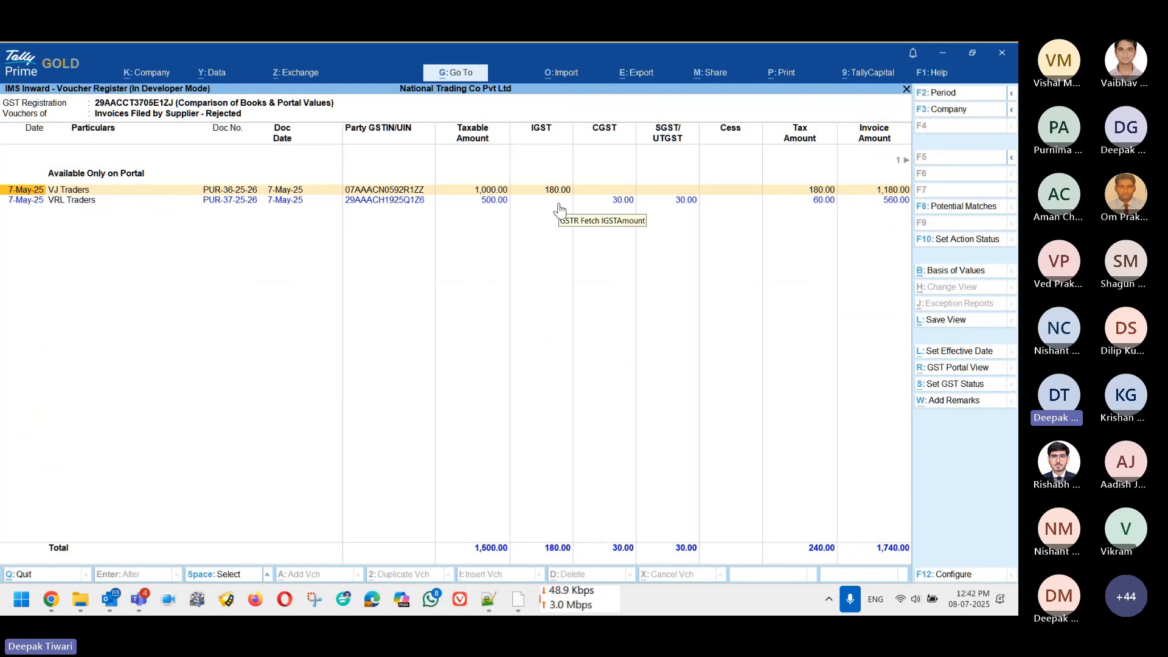
{"action": "key", "text": "Escape"}
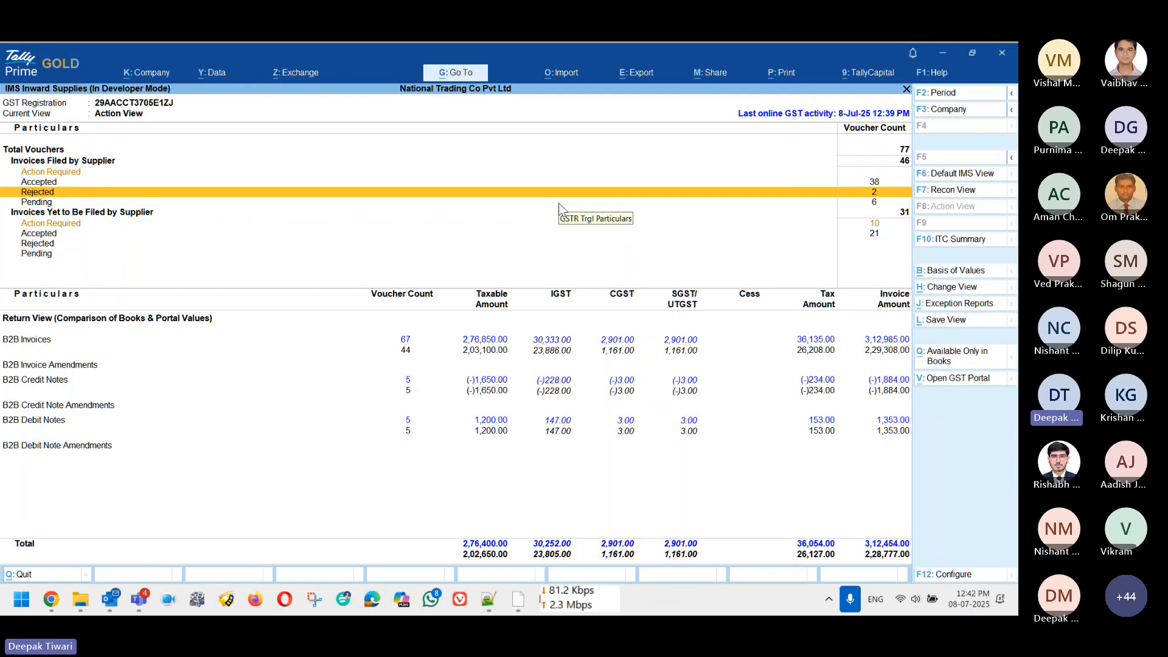
{"action": "key", "text": "Up"}
{"action": "key", "text": "Up"}
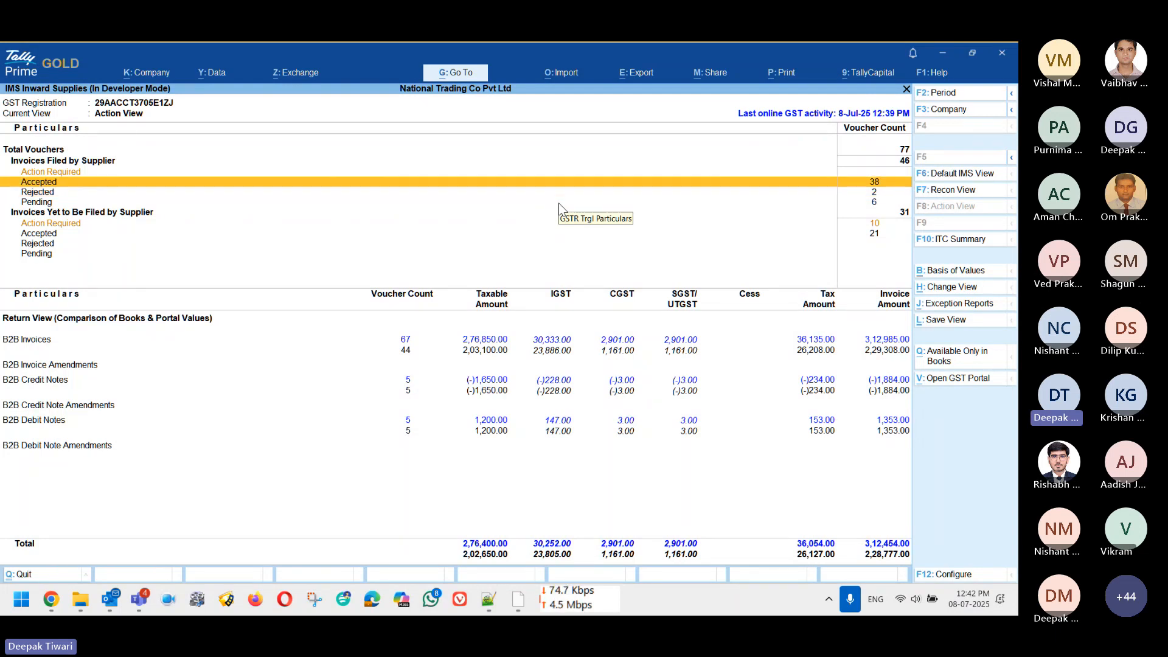
{"action": "key", "text": "Down"}
{"action": "key", "text": "Down"}
{"action": "key", "text": "Down"}
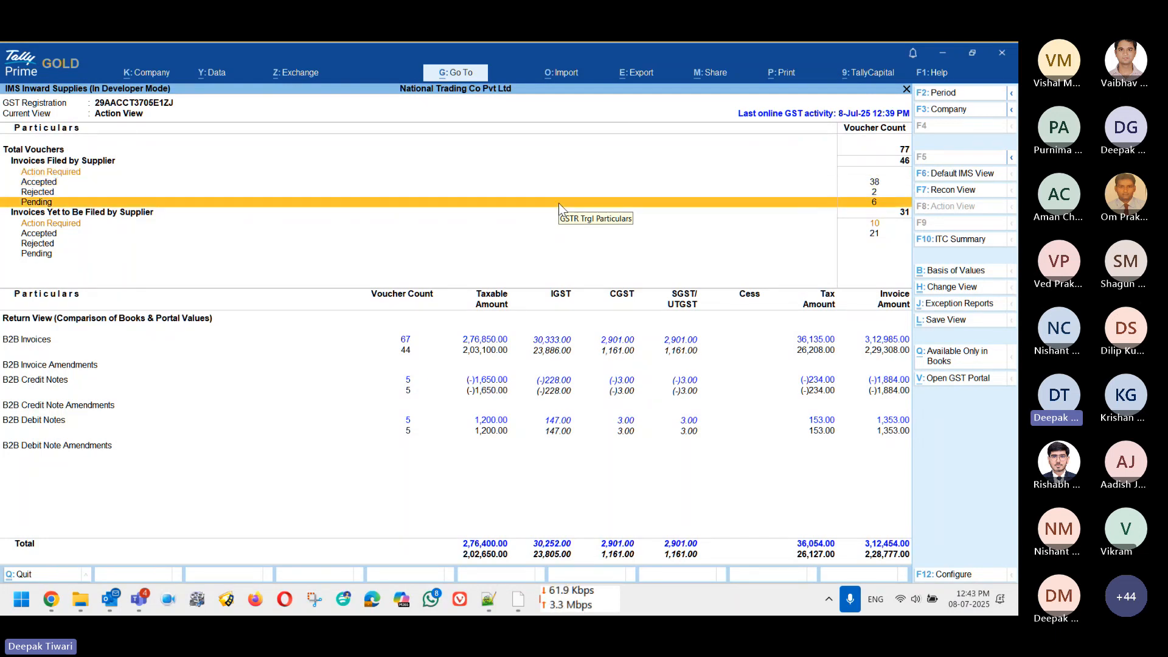
{"action": "key", "text": "Up"}
{"action": "key", "text": "Up"}
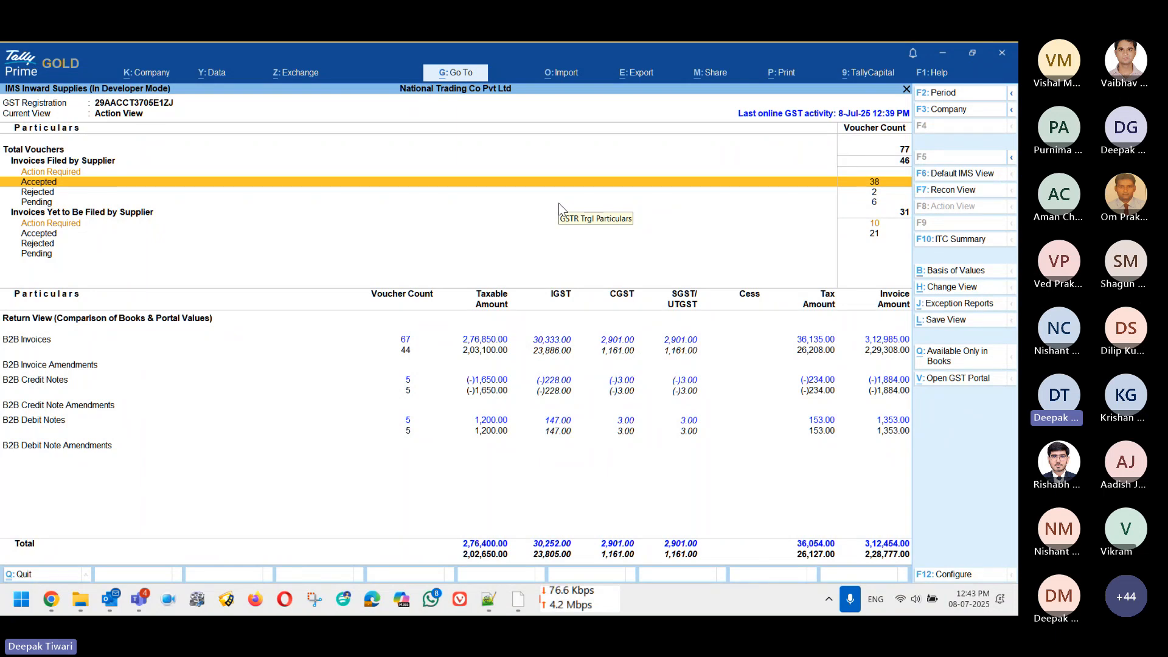
{"action": "key", "text": "Down"}
{"action": "key", "text": "Down"}
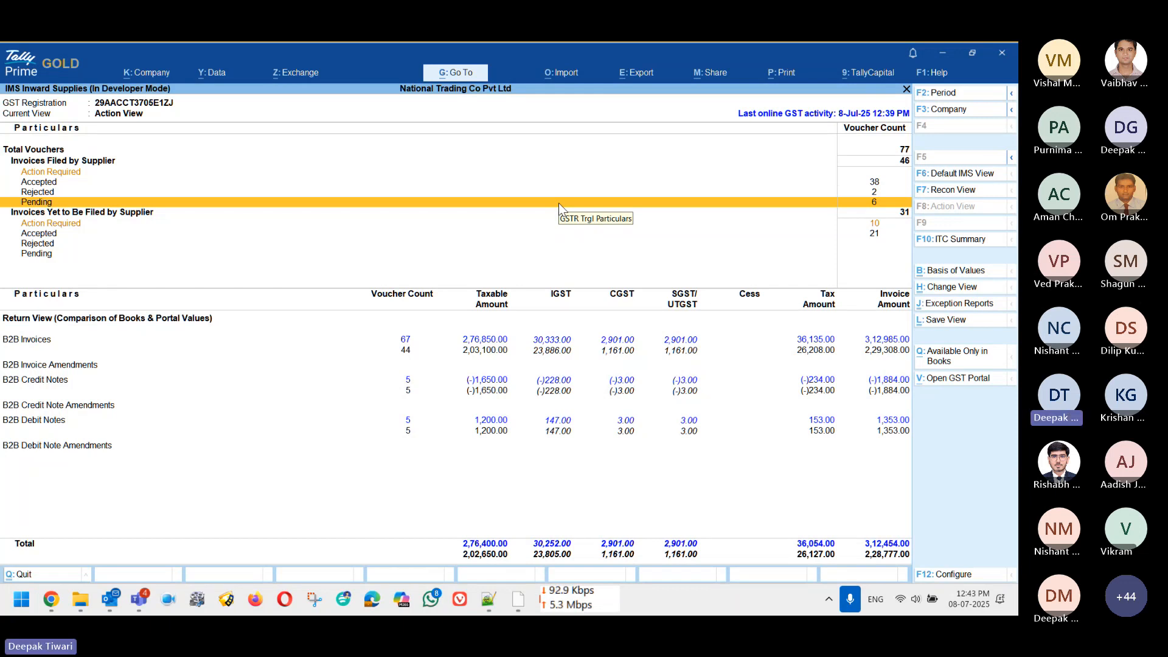
Step: Back out from IMS Inward Supplies through the GST reports to Gateway of Tally
{"action": "key", "text": "Escape"}
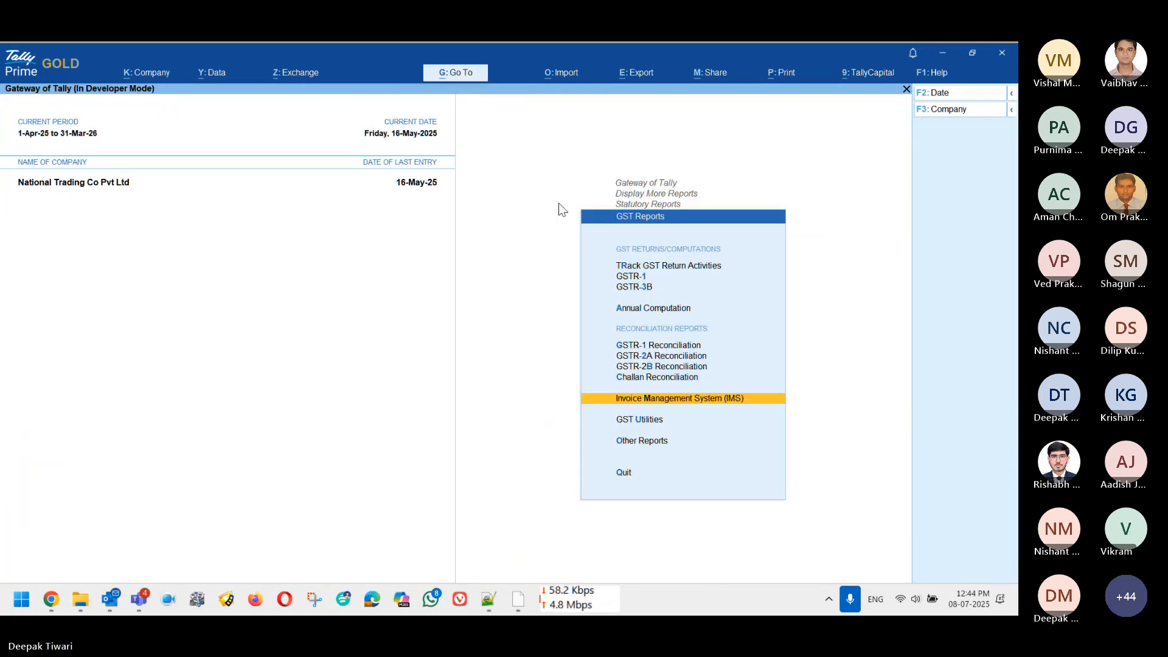
{"action": "key", "text": "Escape"}
{"action": "key", "text": "Escape"}
{"action": "key", "text": "Escape"}
{"action": "key", "text": "Home"}
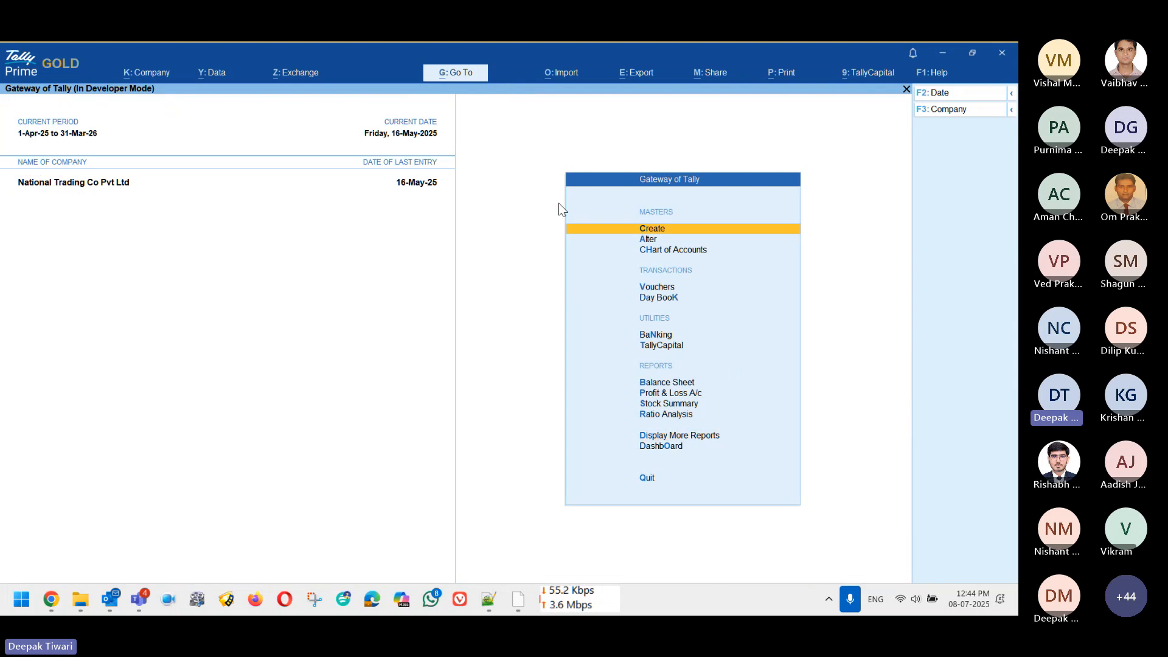